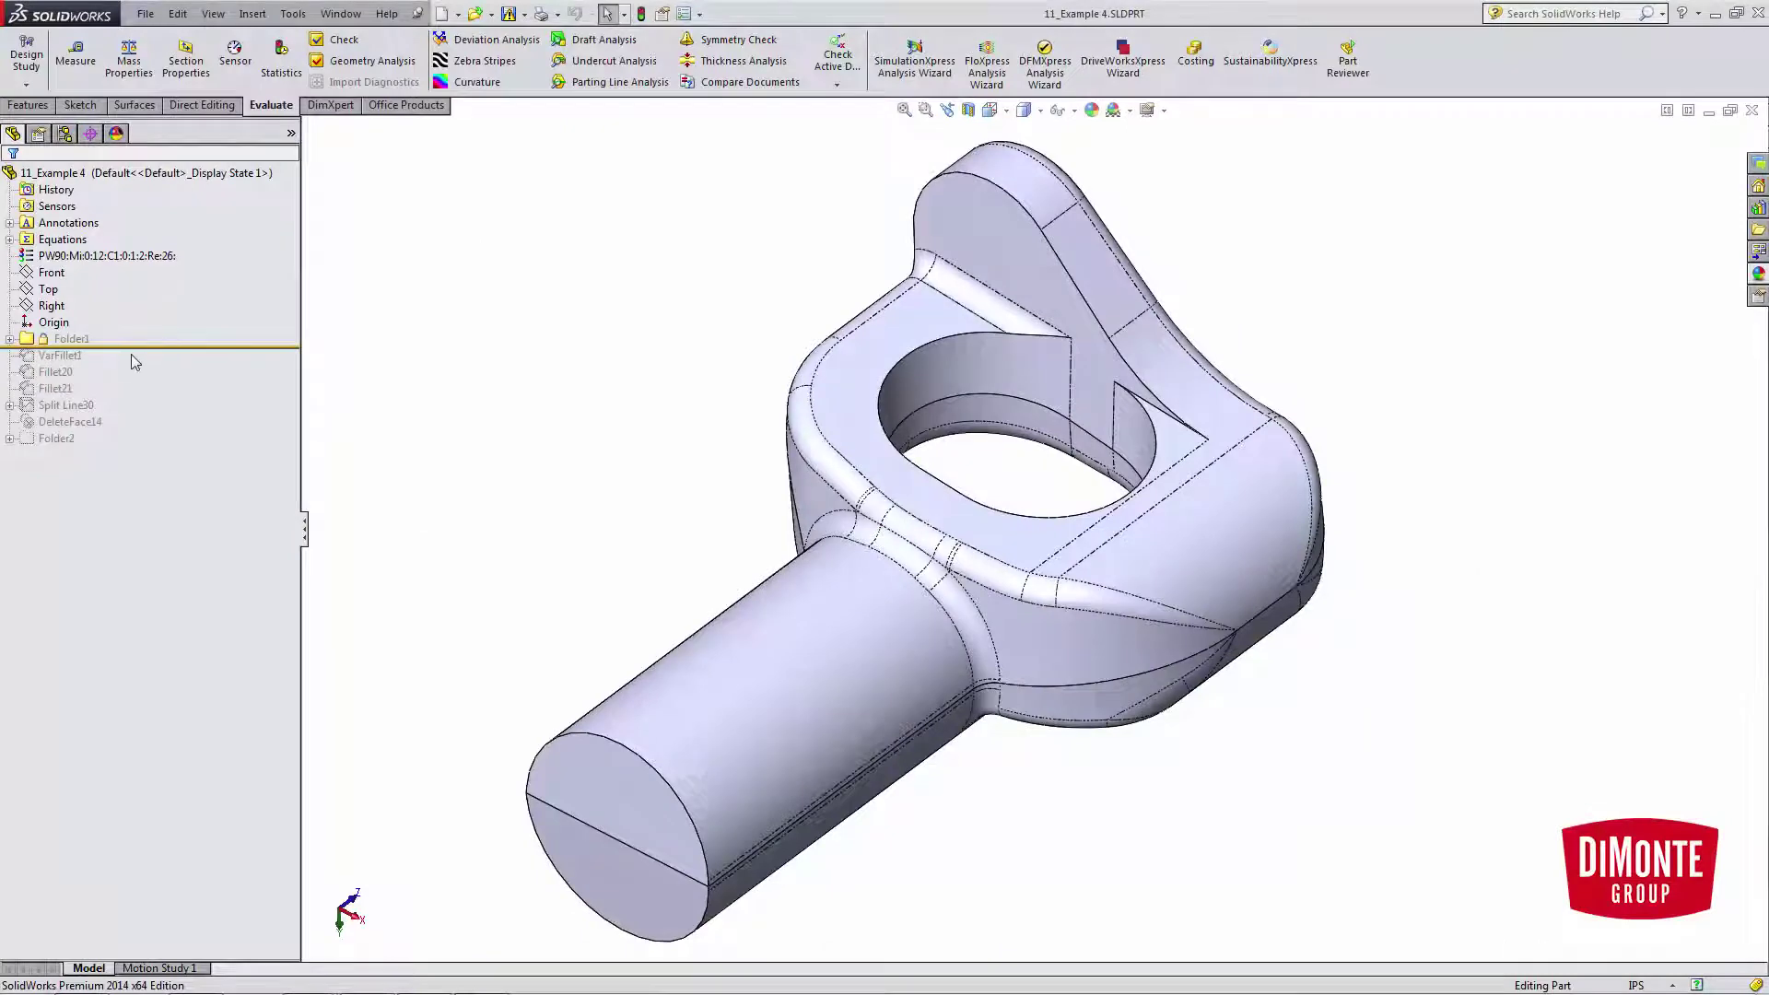
- Roll the feature history forward past VarFillet1 and Fillet20, checking the rounded faces each one adds
{"action": "left_click_drag", "start_coordinate": [135, 347], "coordinate": [138, 361]}
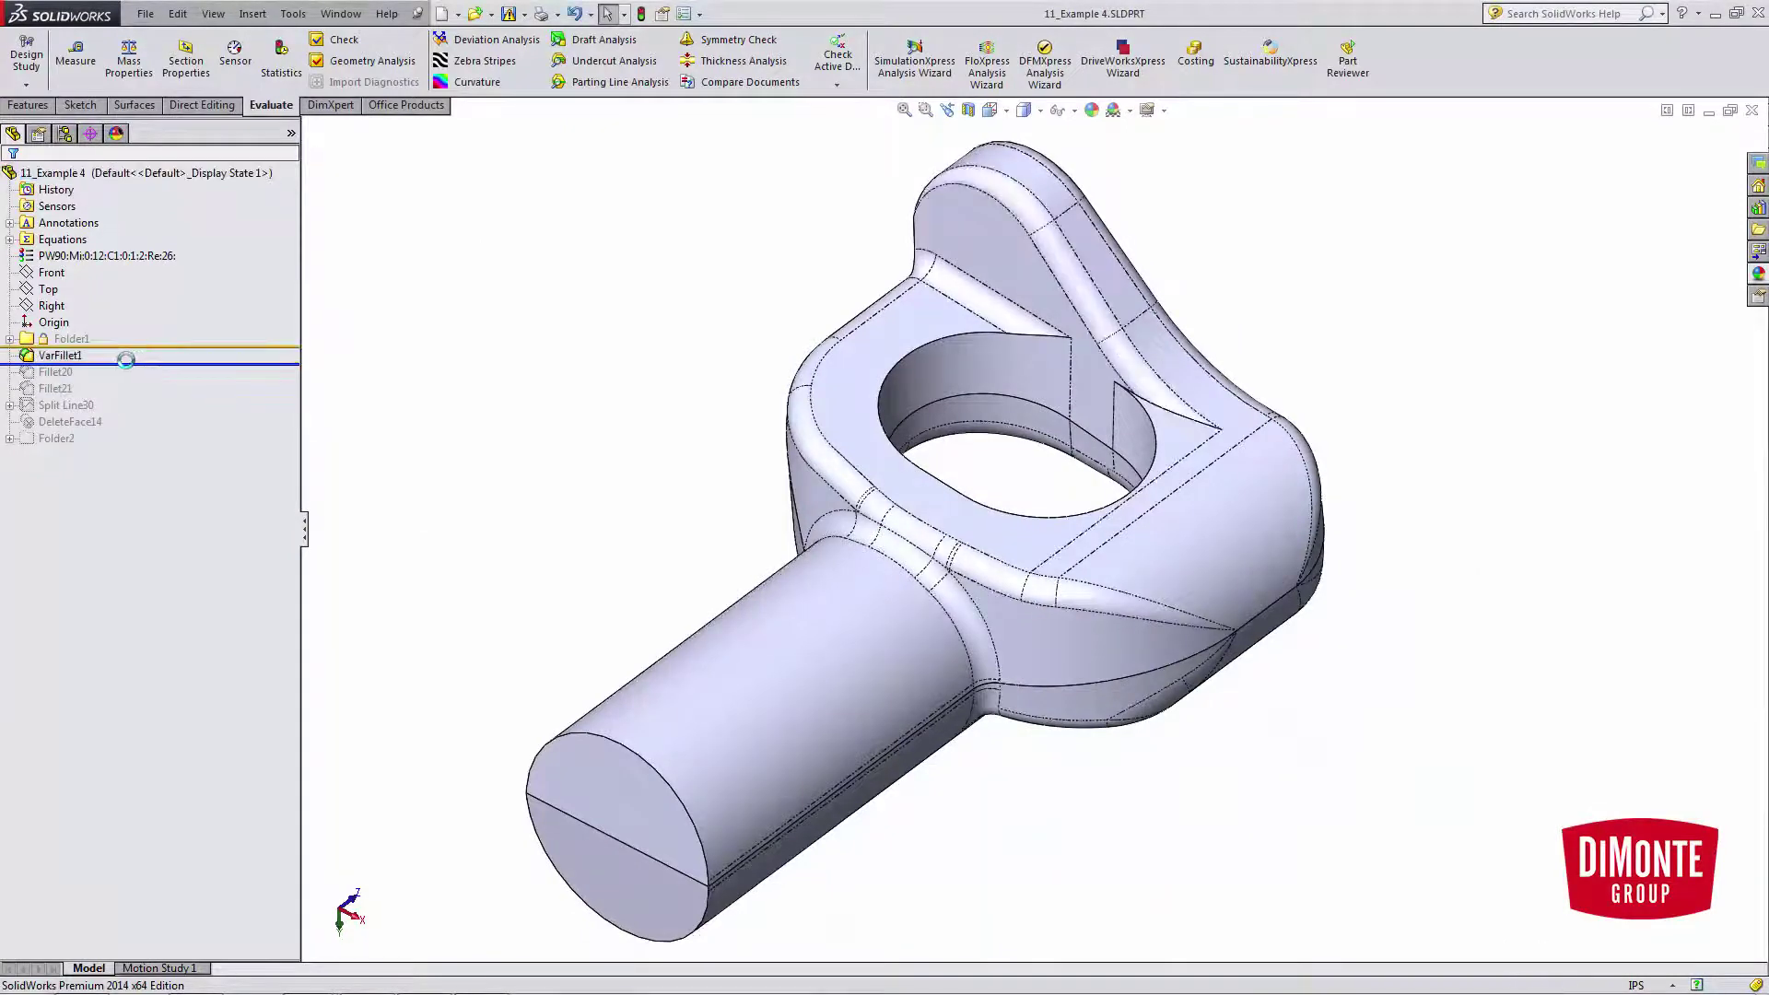
{"action": "left_click", "coordinate": [71, 356]}
{"action": "left_click", "coordinate": [476, 268]}
{"action": "left_click", "coordinate": [476, 275]}
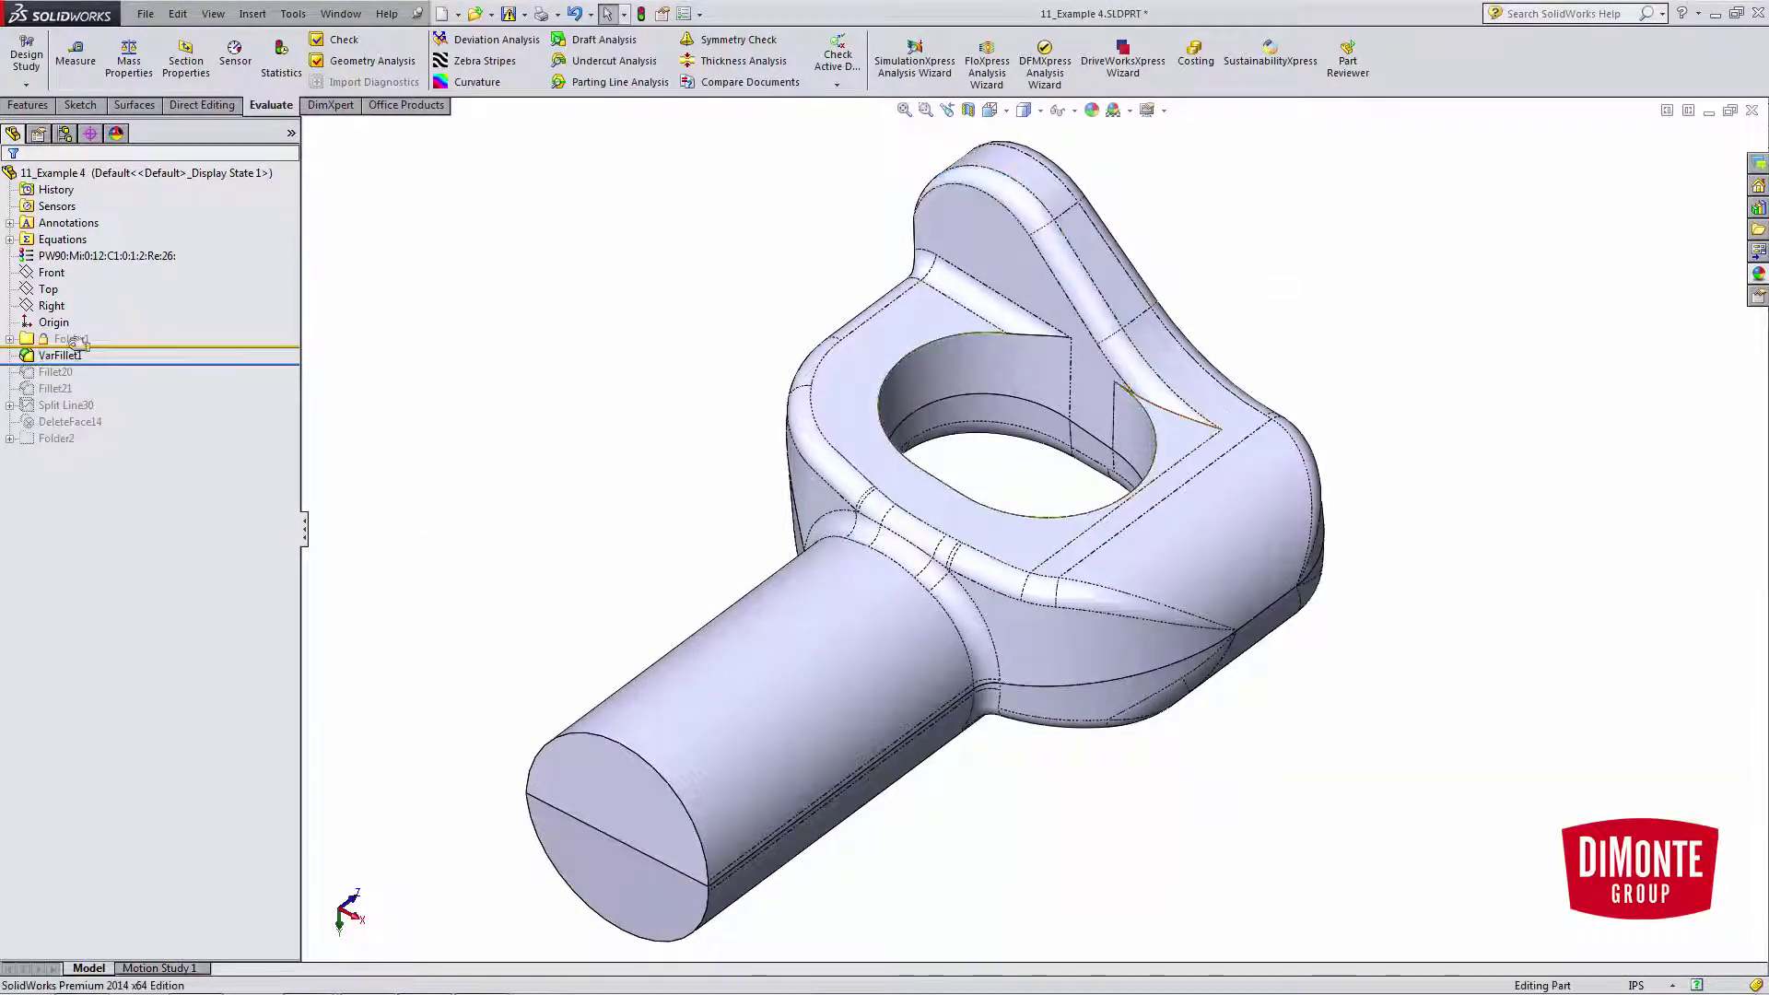
{"action": "left_click_drag", "start_coordinate": [101, 364], "coordinate": [101, 380]}
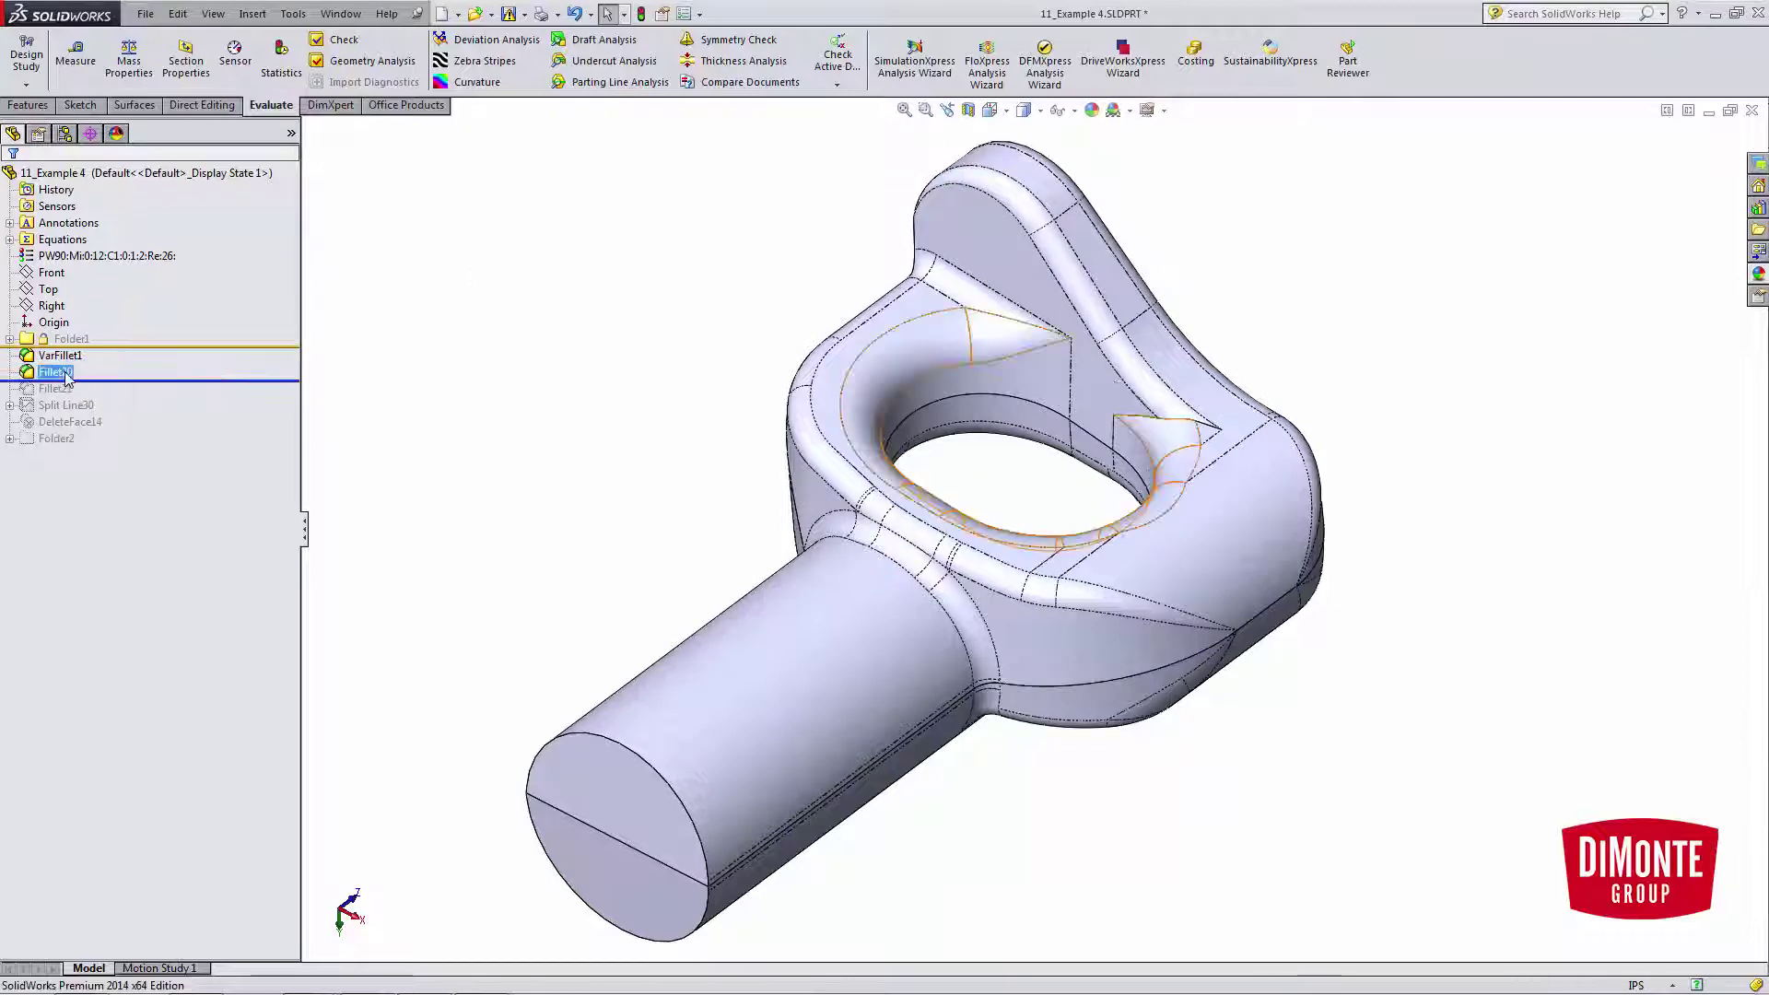
{"action": "left_click", "coordinate": [890, 392]}
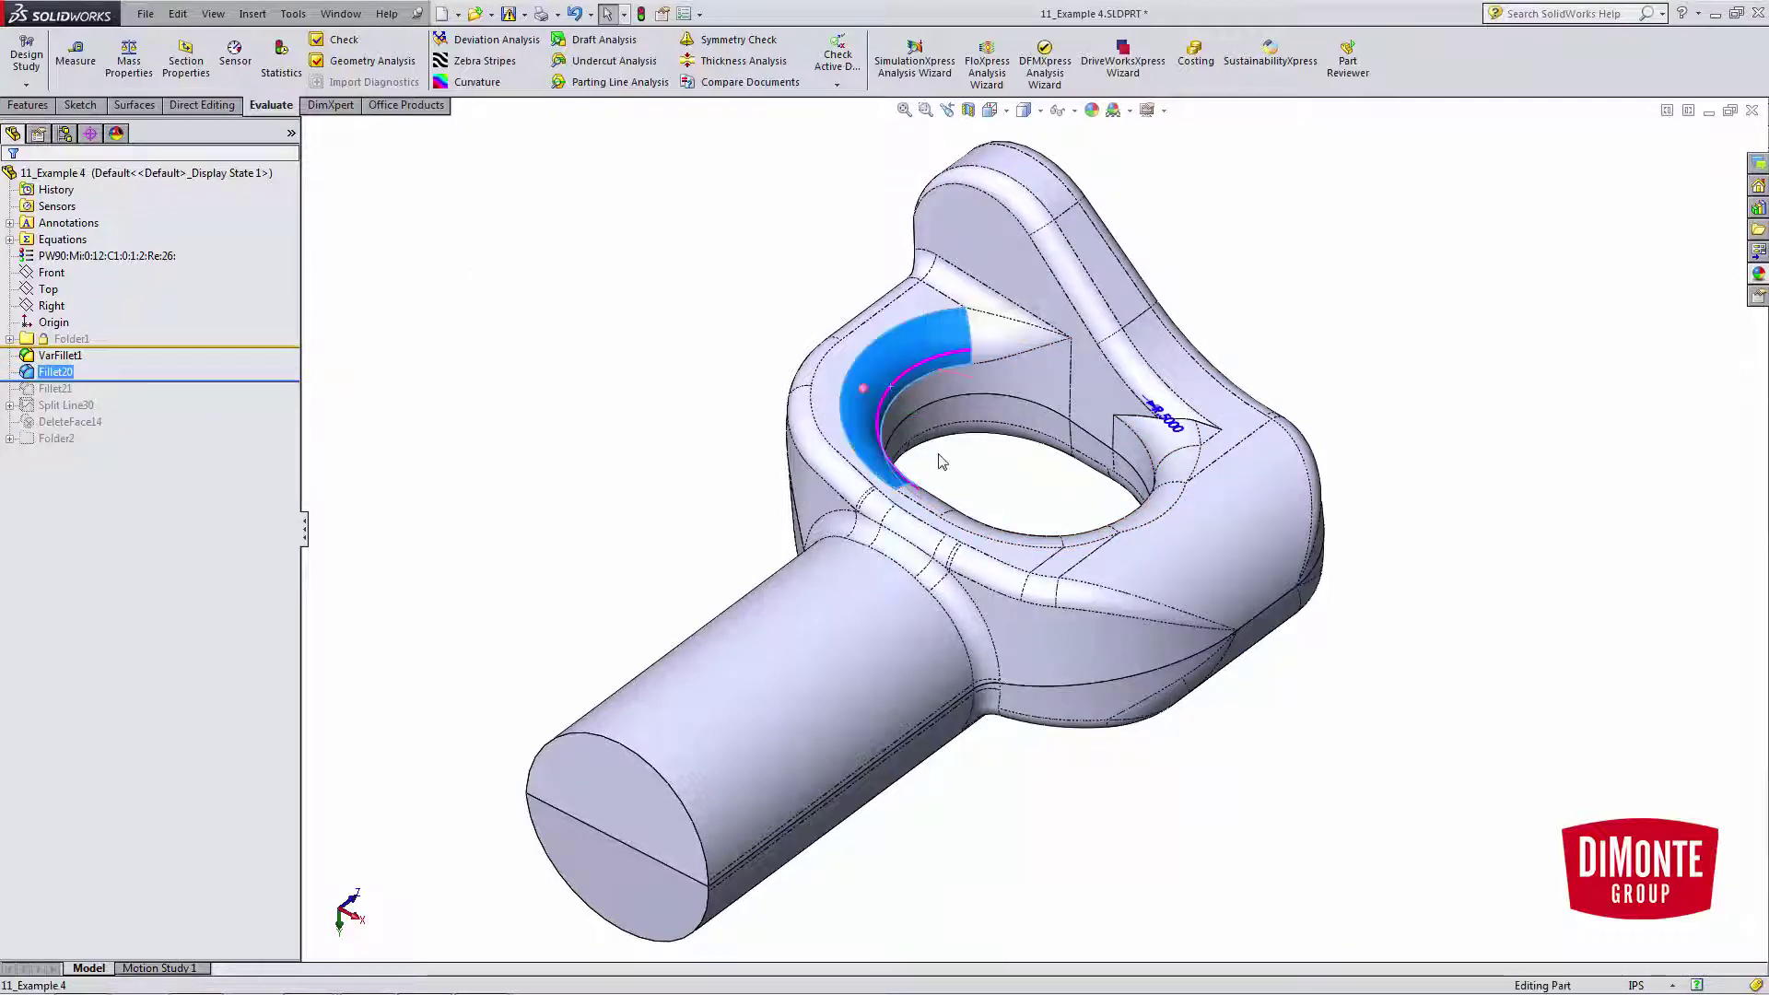
{"action": "left_click", "coordinate": [474, 363]}
- Start a constant-size 1.5 in fillet on the sharp edge where the opening's rounded rim meets the upright wall
{"action": "middle_click", "coordinate": [1140, 496]}
{"action": "middle_click_drag", "start_coordinate": [1140, 496], "coordinate": [1267, 479]}
{"action": "scroll", "coordinate": [1216, 443], "scroll_direction": "down", "scroll_amount": 2}
{"action": "middle_click", "coordinate": [1158, 410]}
{"action": "middle_click_drag", "start_coordinate": [1158, 410], "coordinate": [1181, 404]}
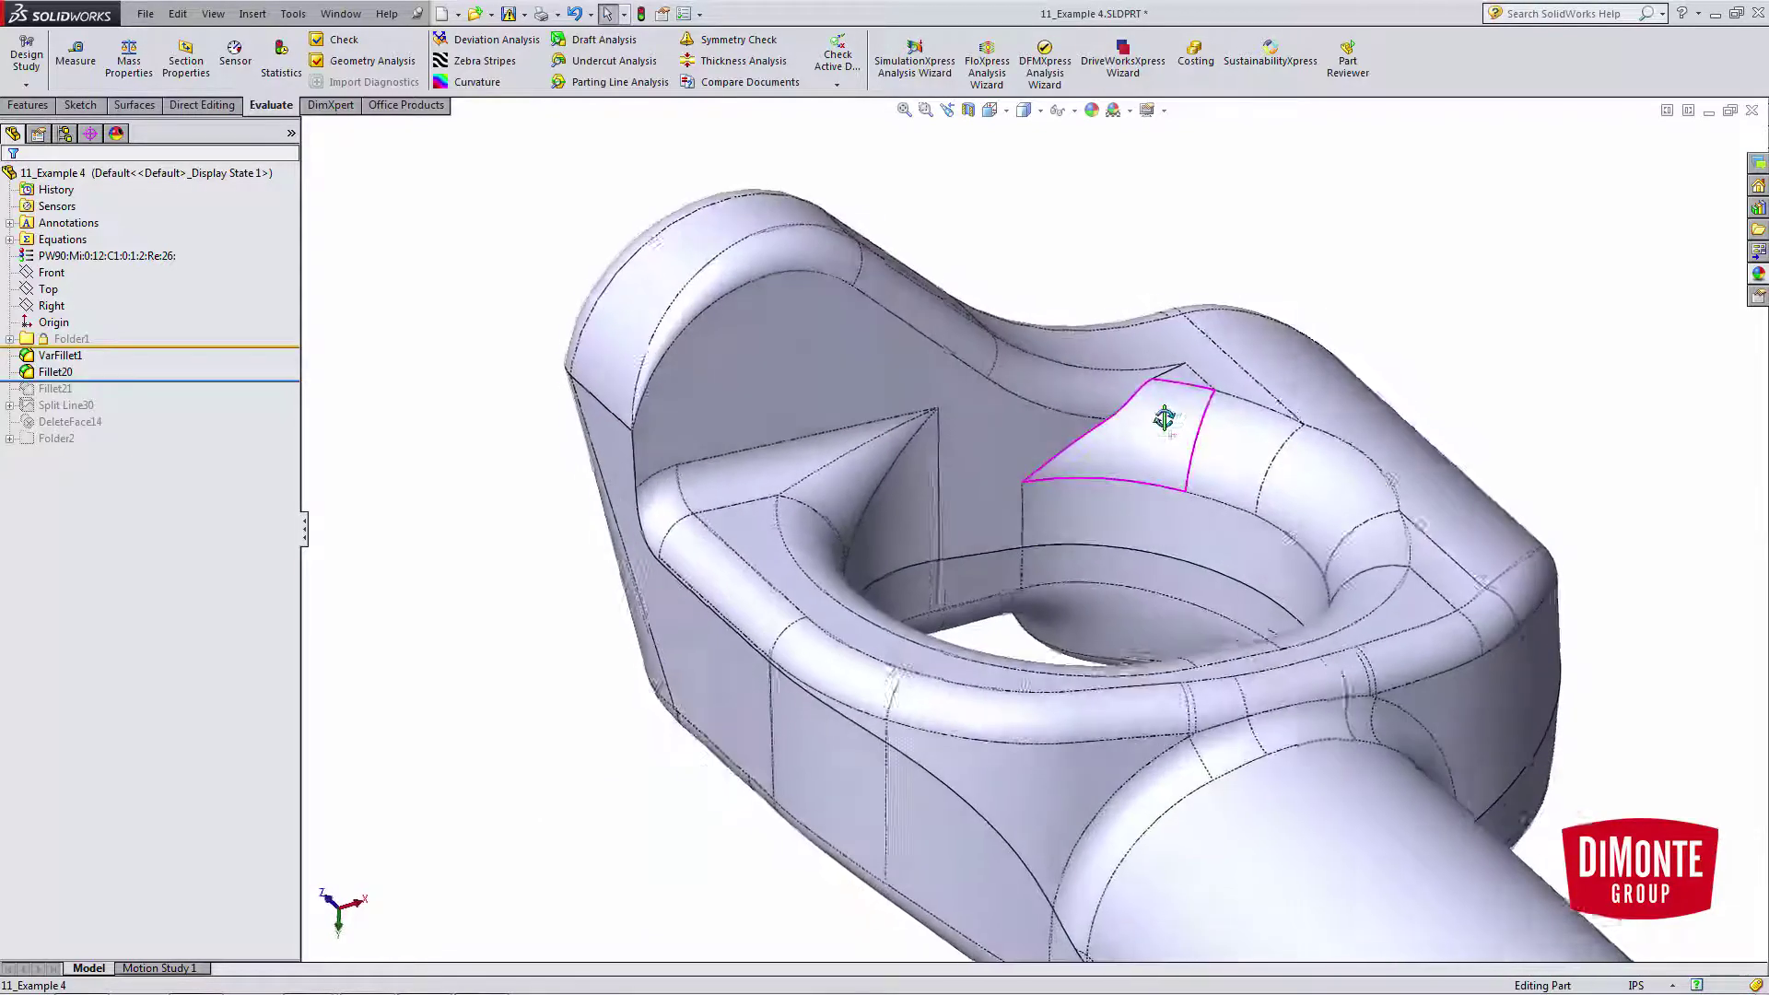
{"action": "scroll", "coordinate": [1170, 415], "scroll_direction": "down", "scroll_amount": 5}
{"action": "scroll", "coordinate": [1129, 442], "scroll_direction": "up", "scroll_amount": 4}
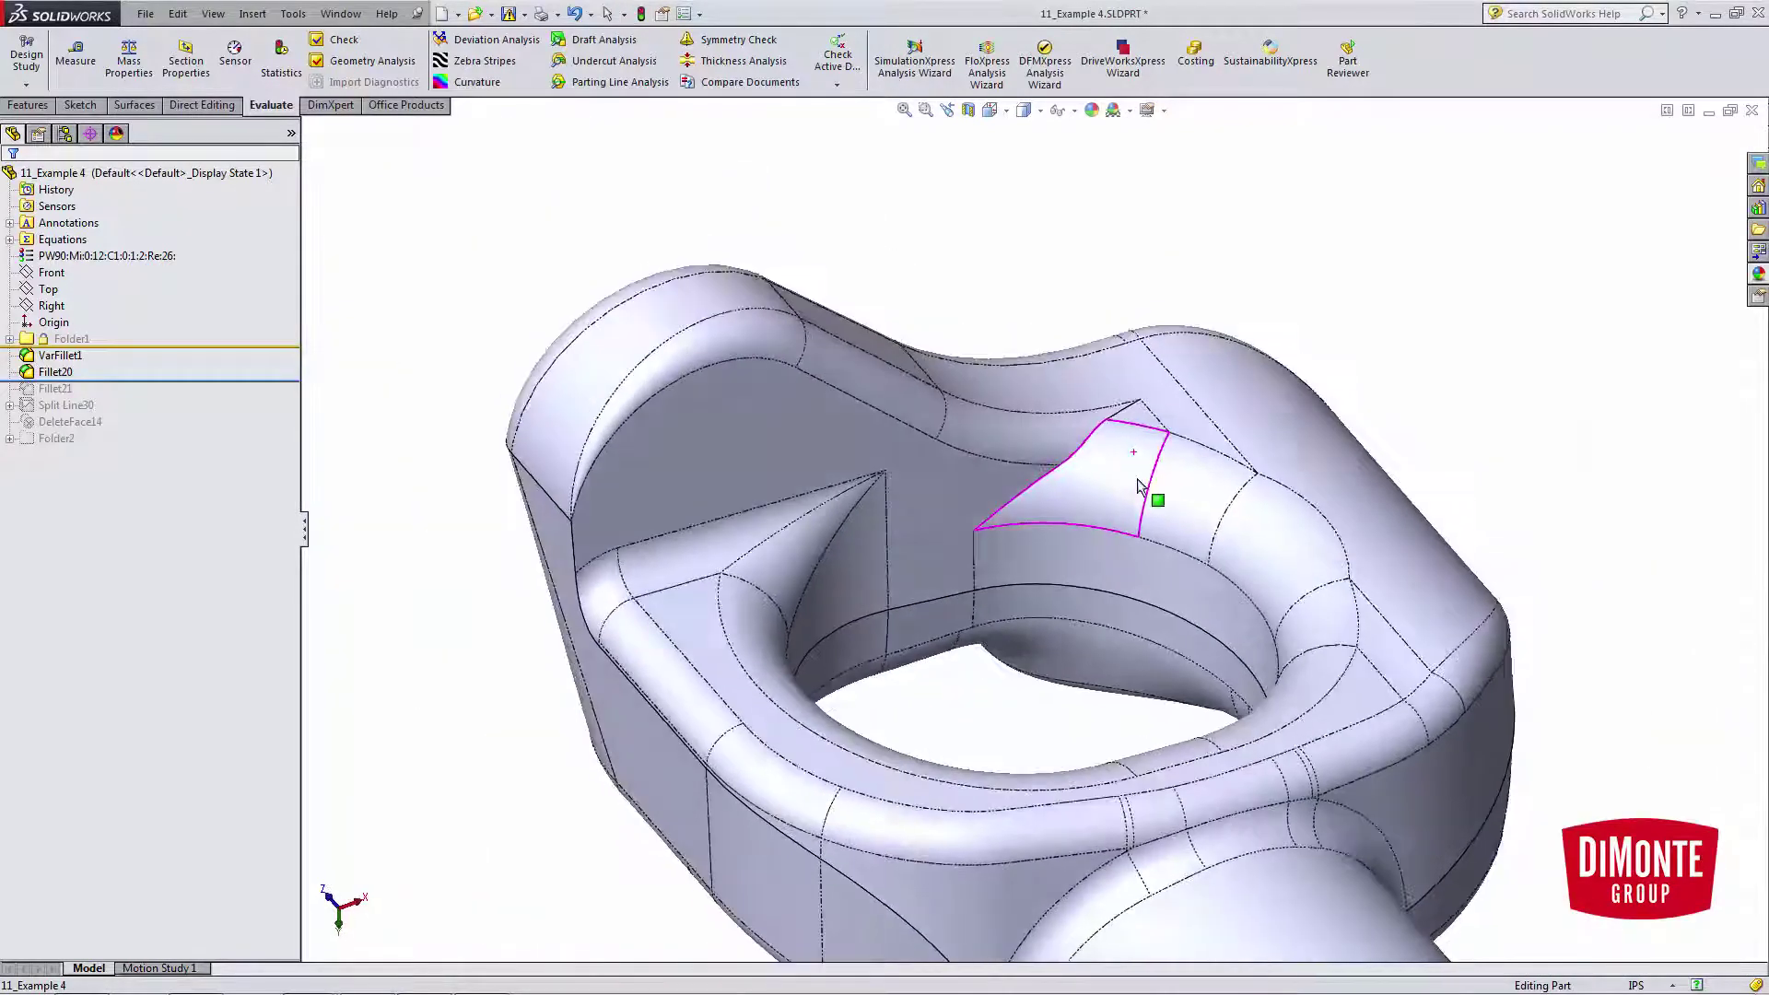
{"action": "left_click", "coordinate": [29, 105]}
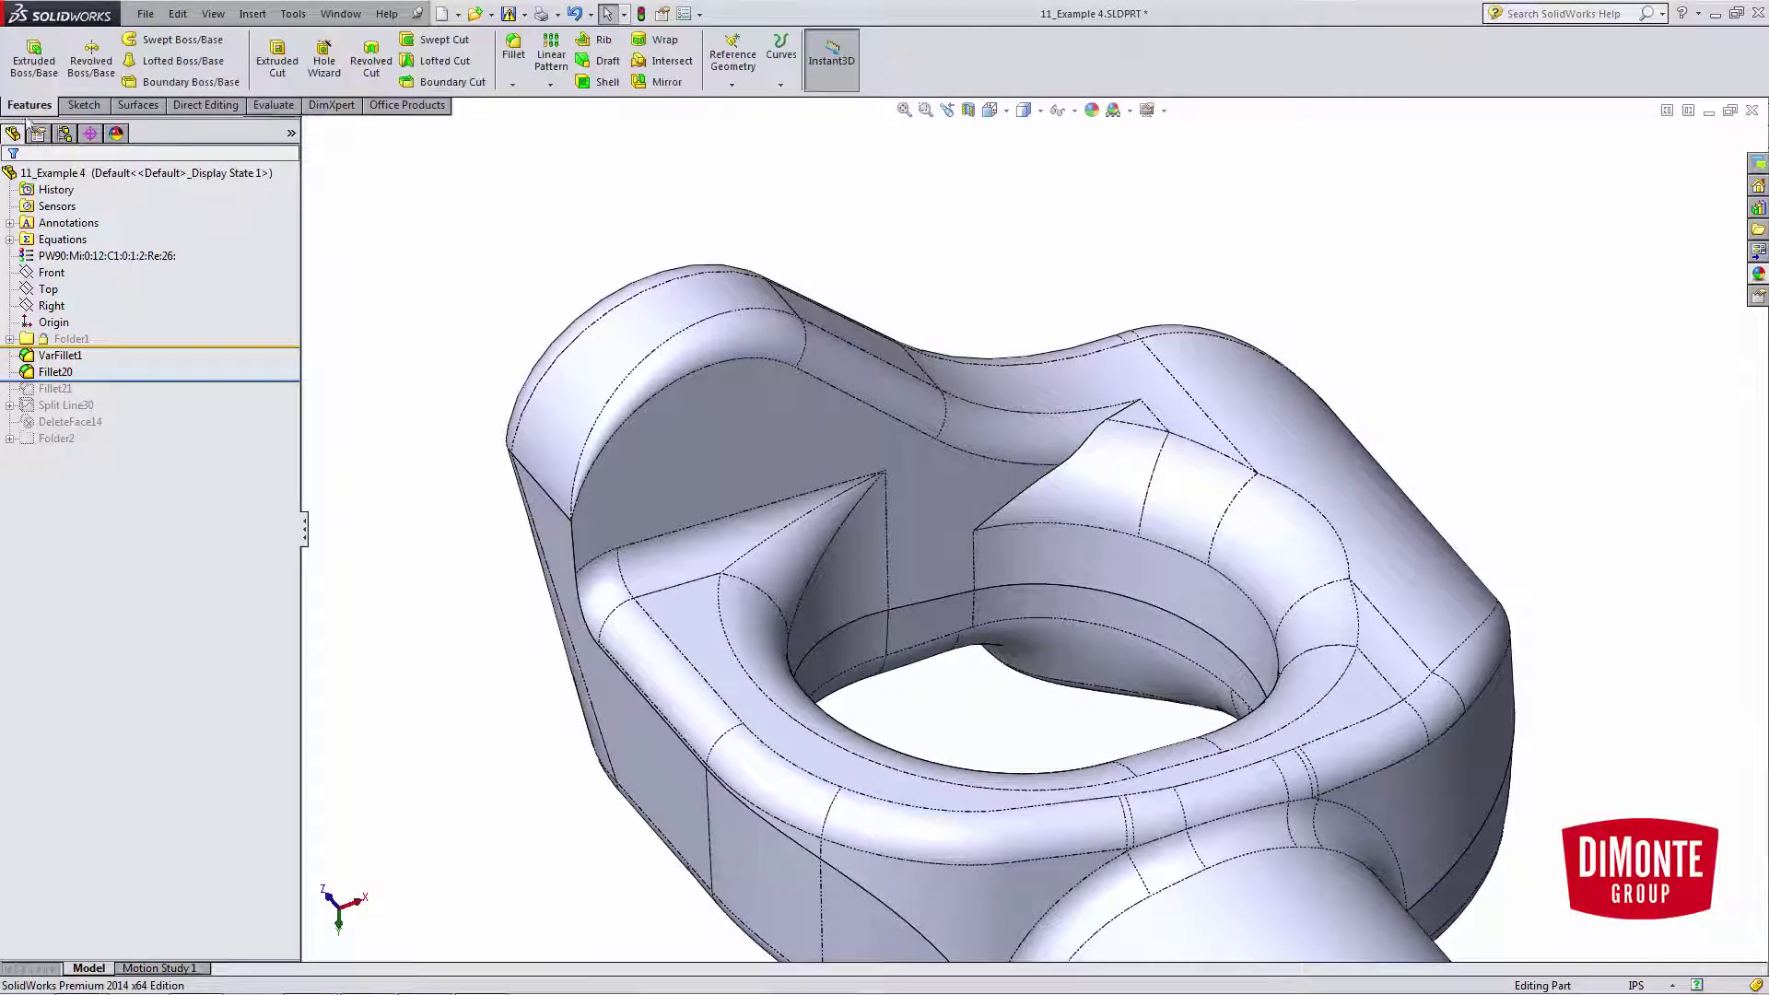
{"action": "left_click", "coordinate": [513, 48]}
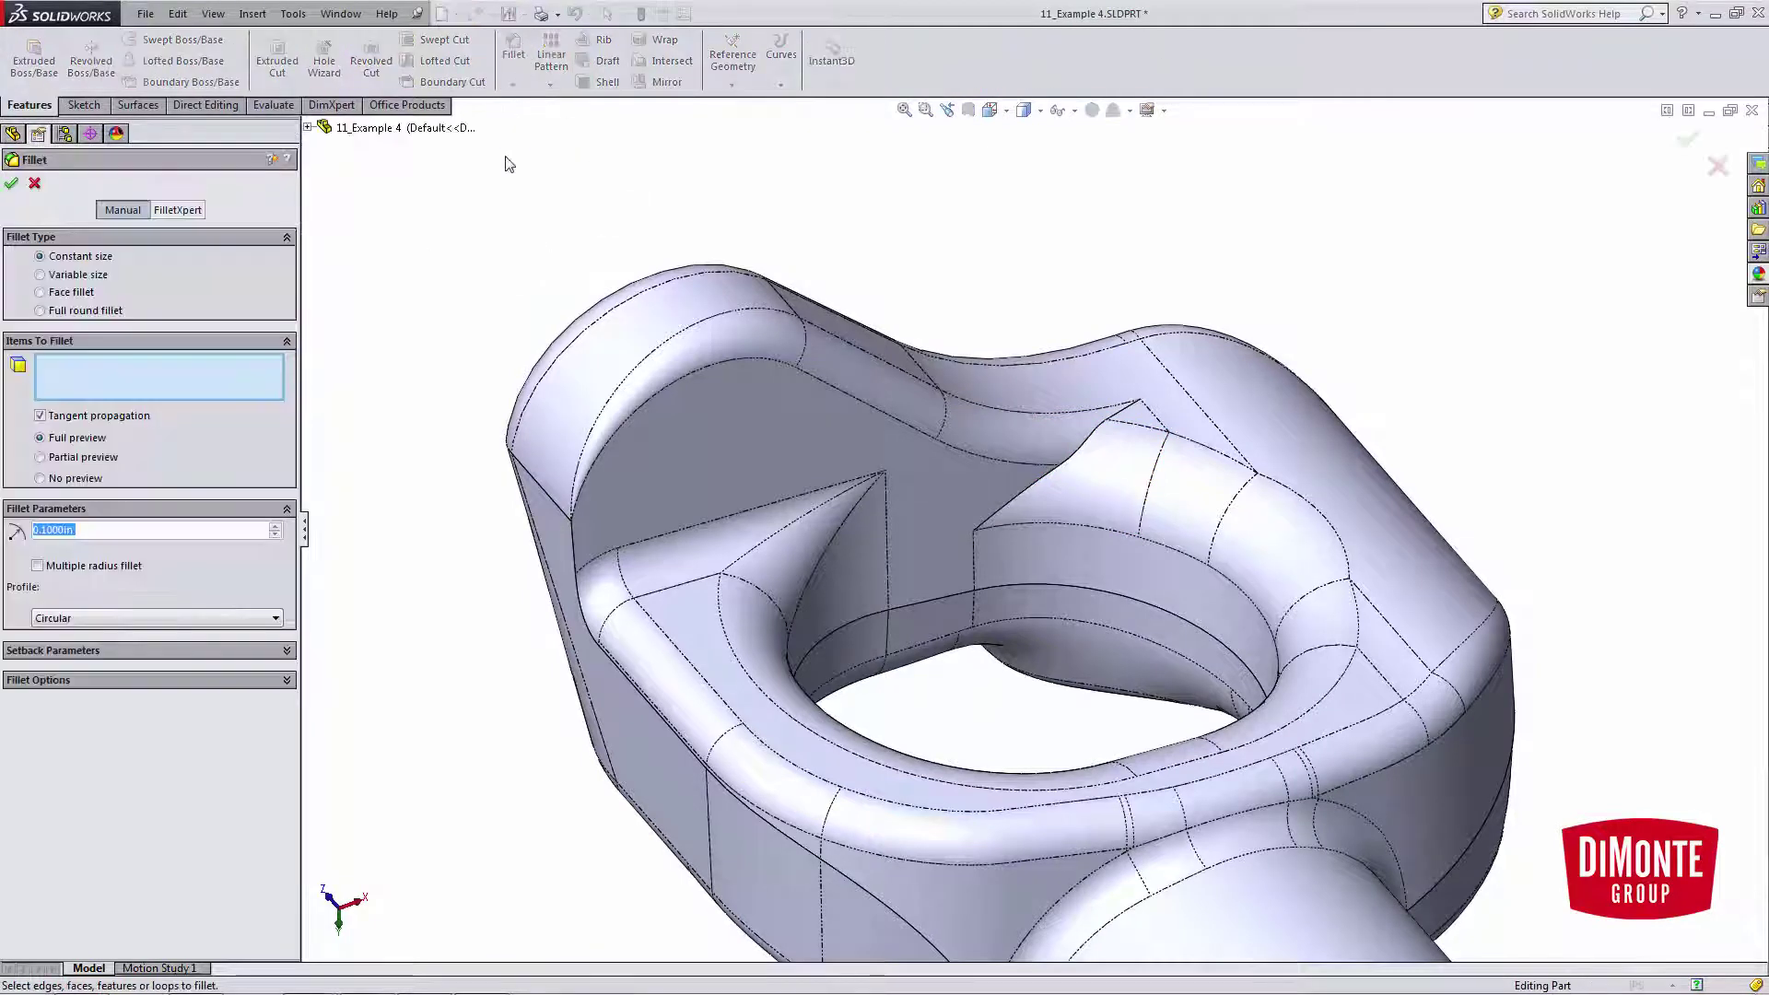
{"action": "type", "text": "1."}
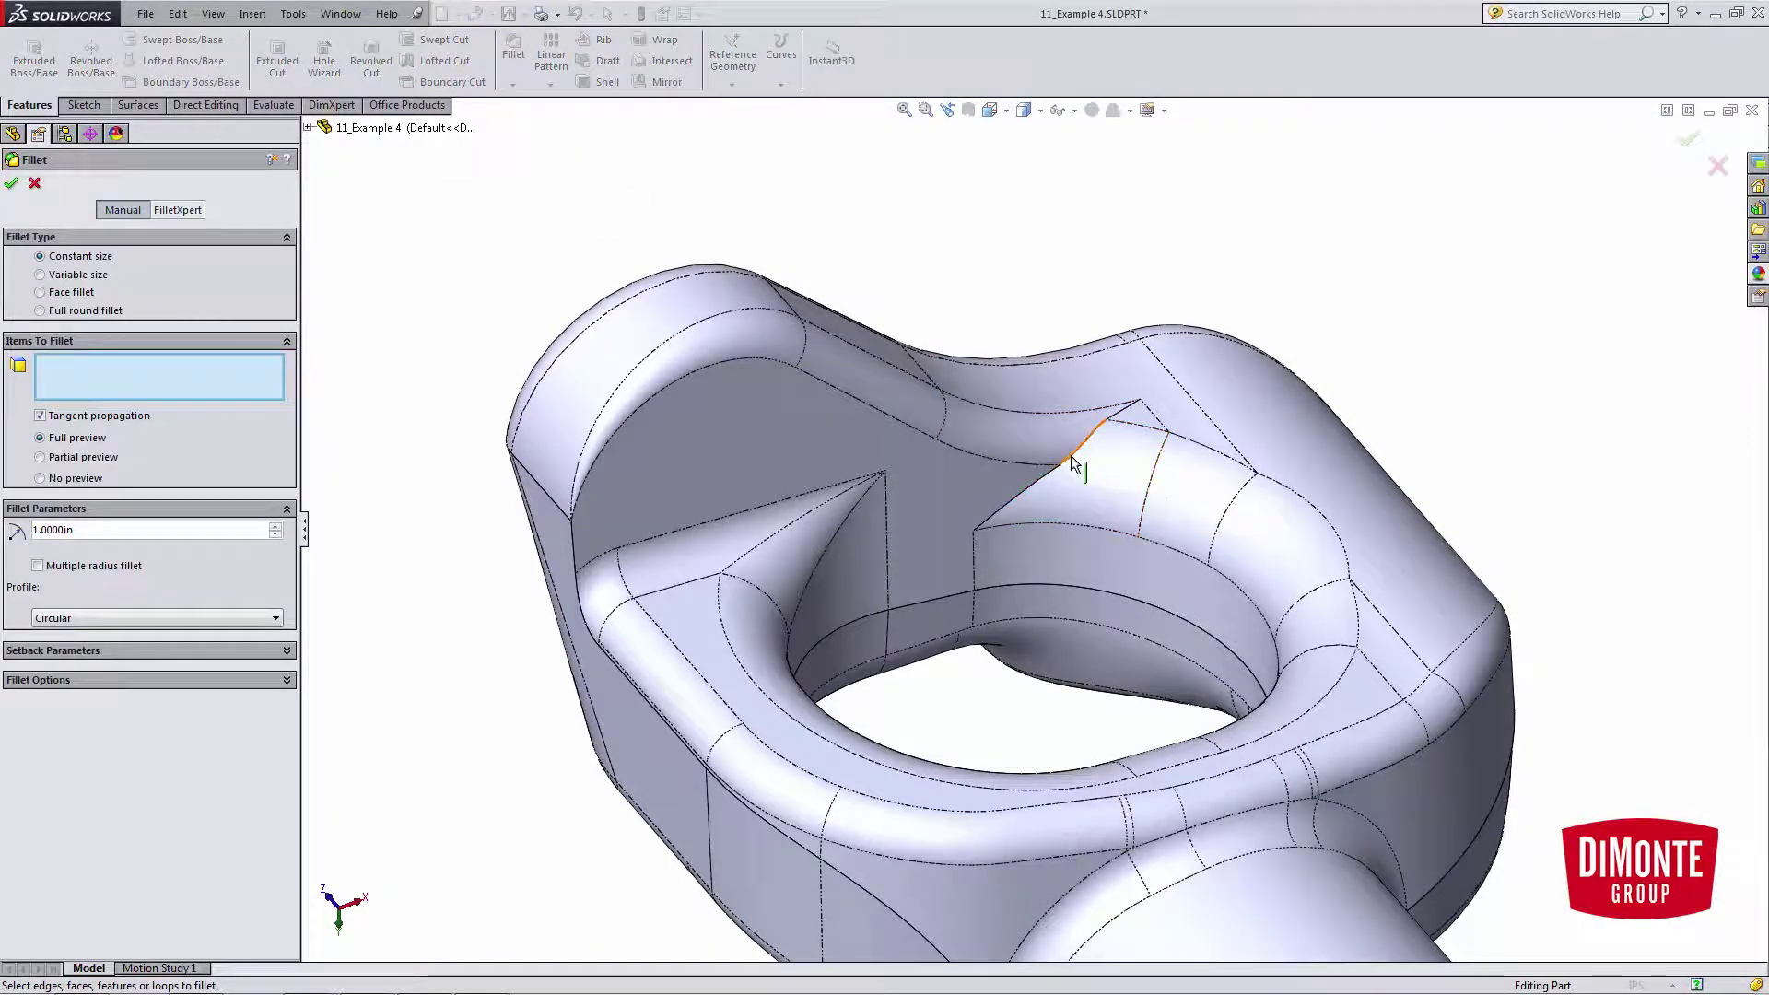
{"action": "left_click", "coordinate": [1071, 456]}
{"action": "type", "text": "1.5"}
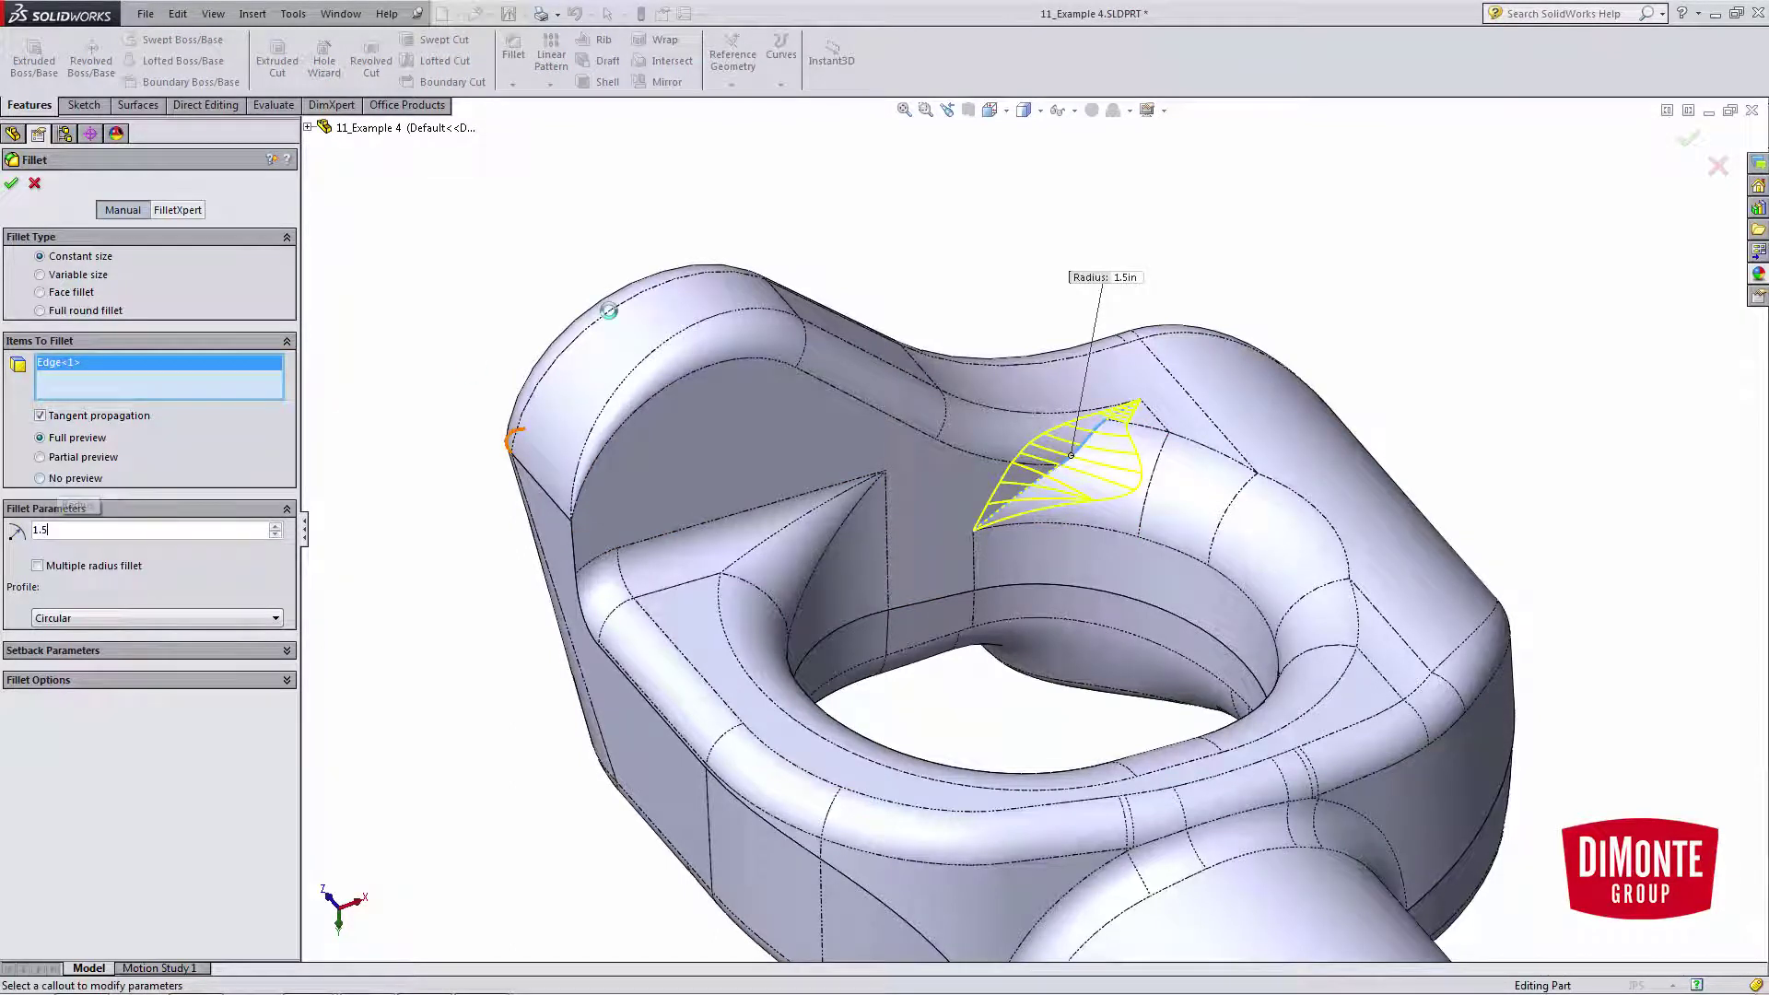
- Set the fillet radius to 1.25 in and create the fillet
{"action": "left_click", "coordinate": [107, 534]}
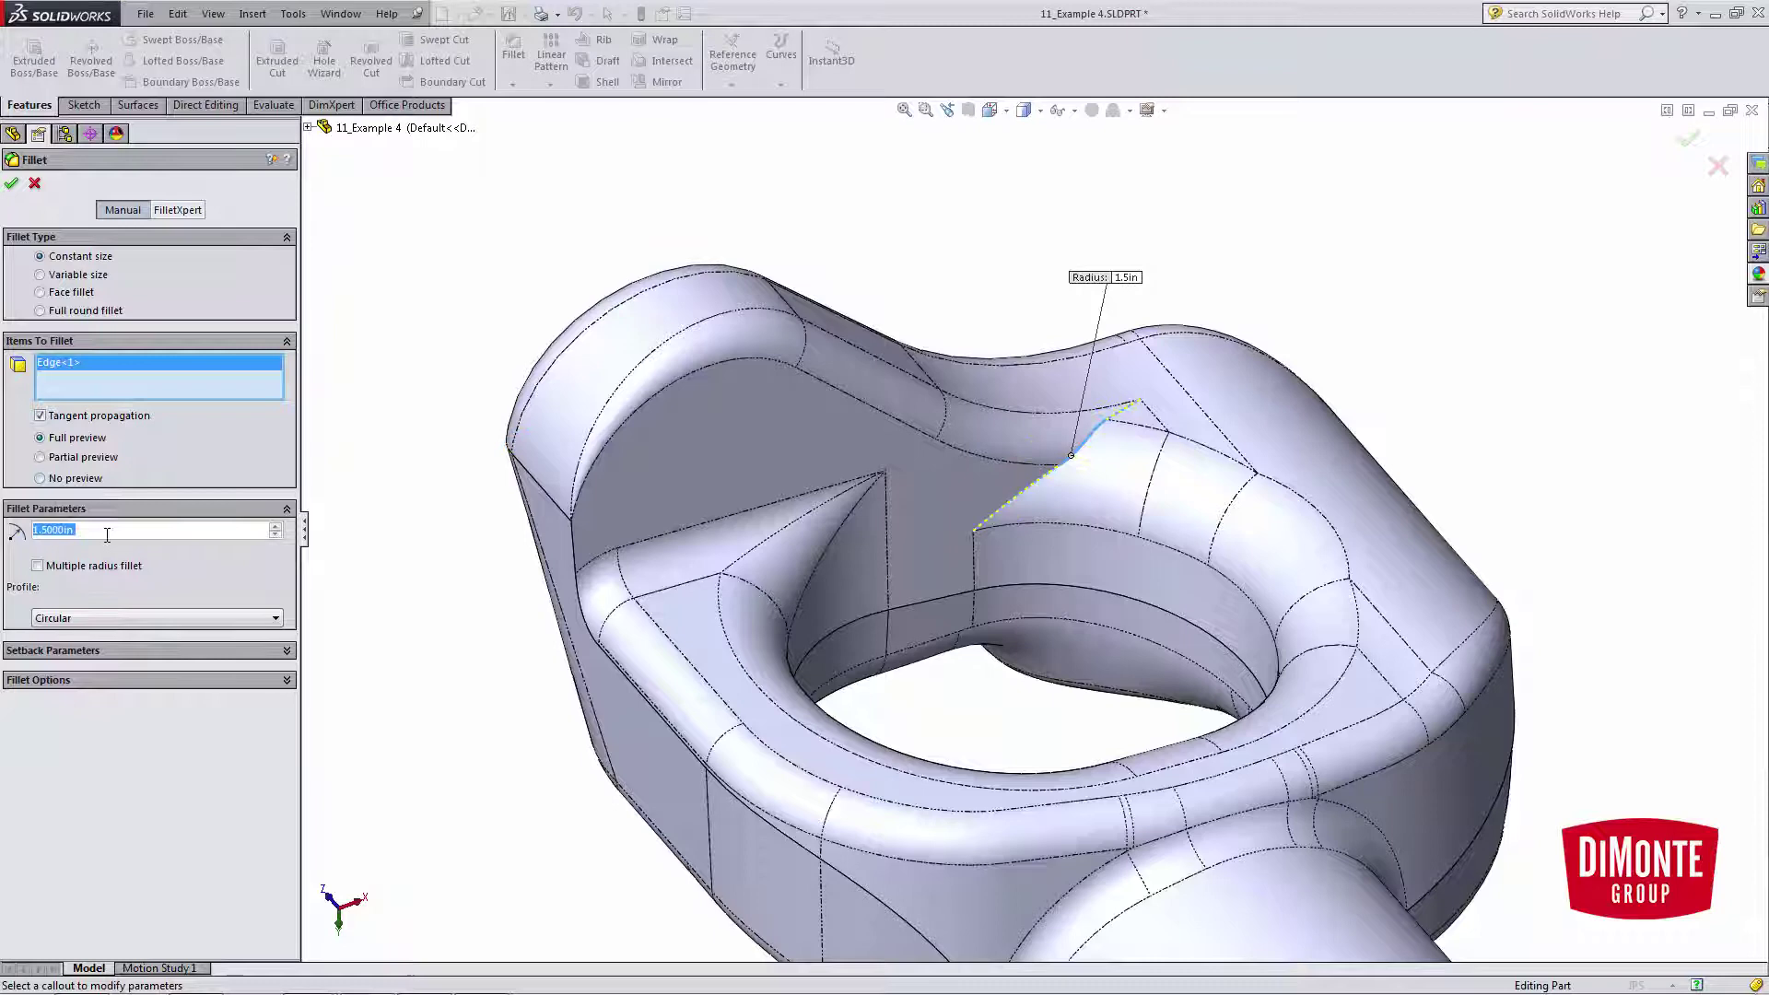
{"action": "type", "text": "1.25"}
{"action": "key", "text": "Return"}
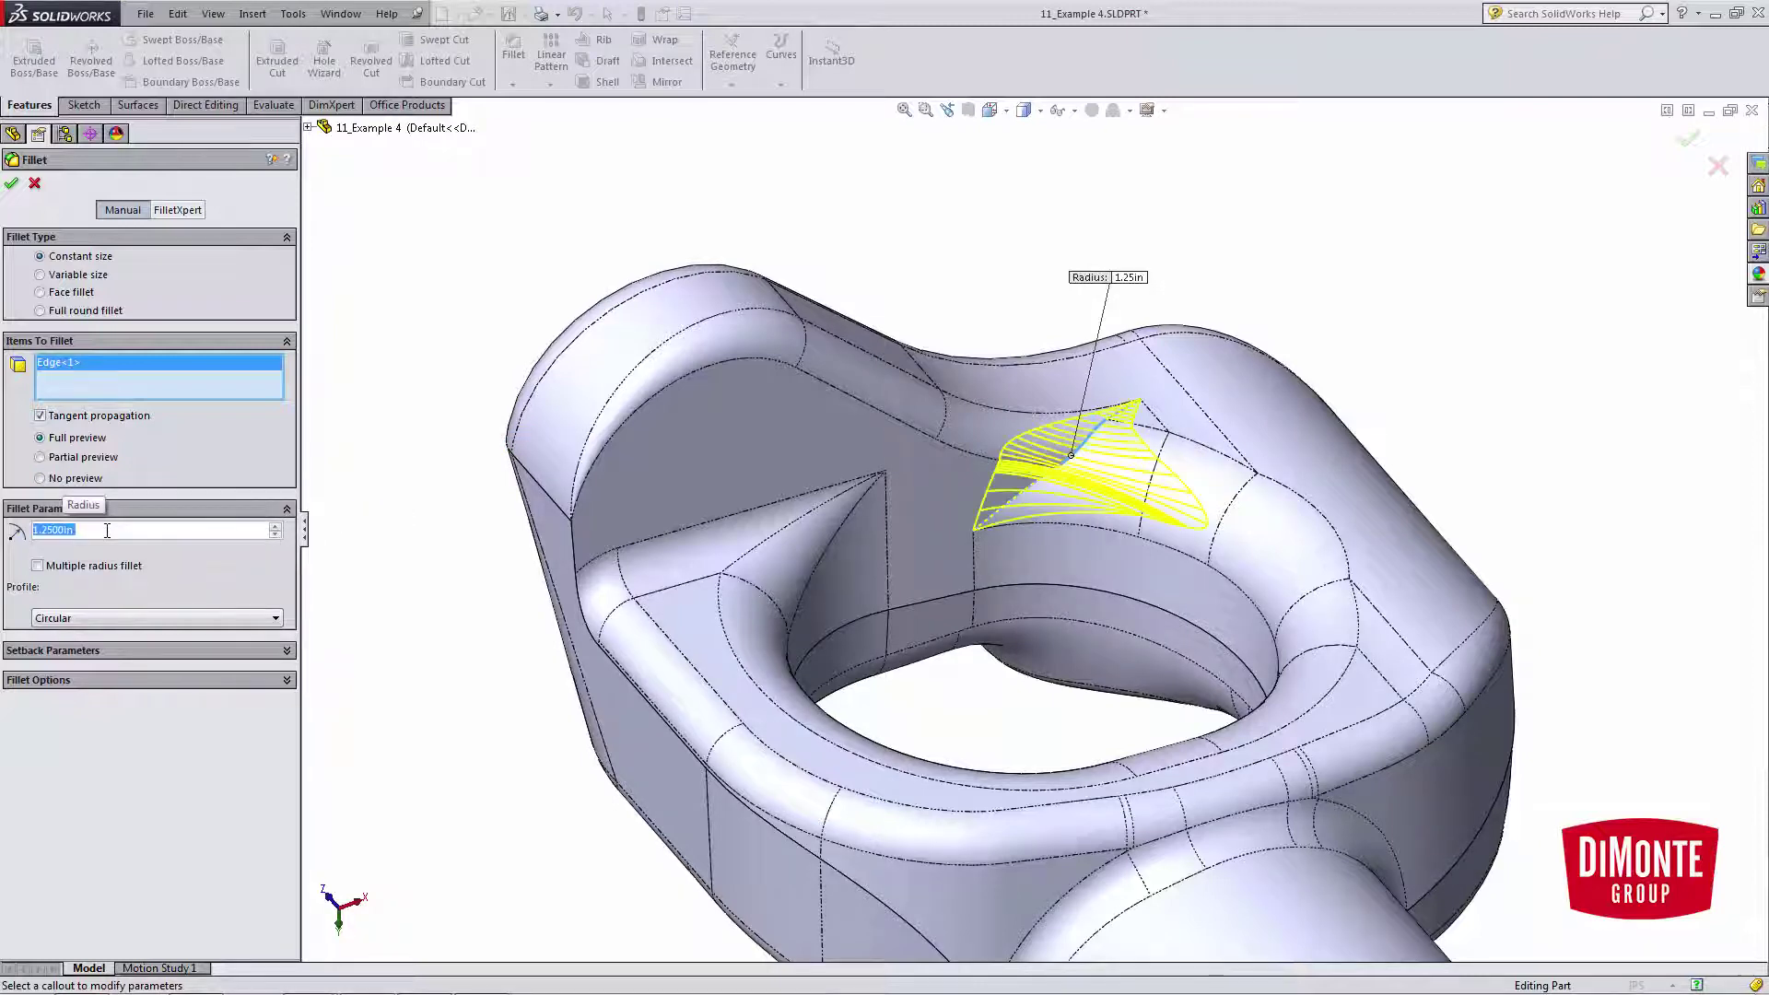
{"action": "left_click", "coordinate": [12, 183]}
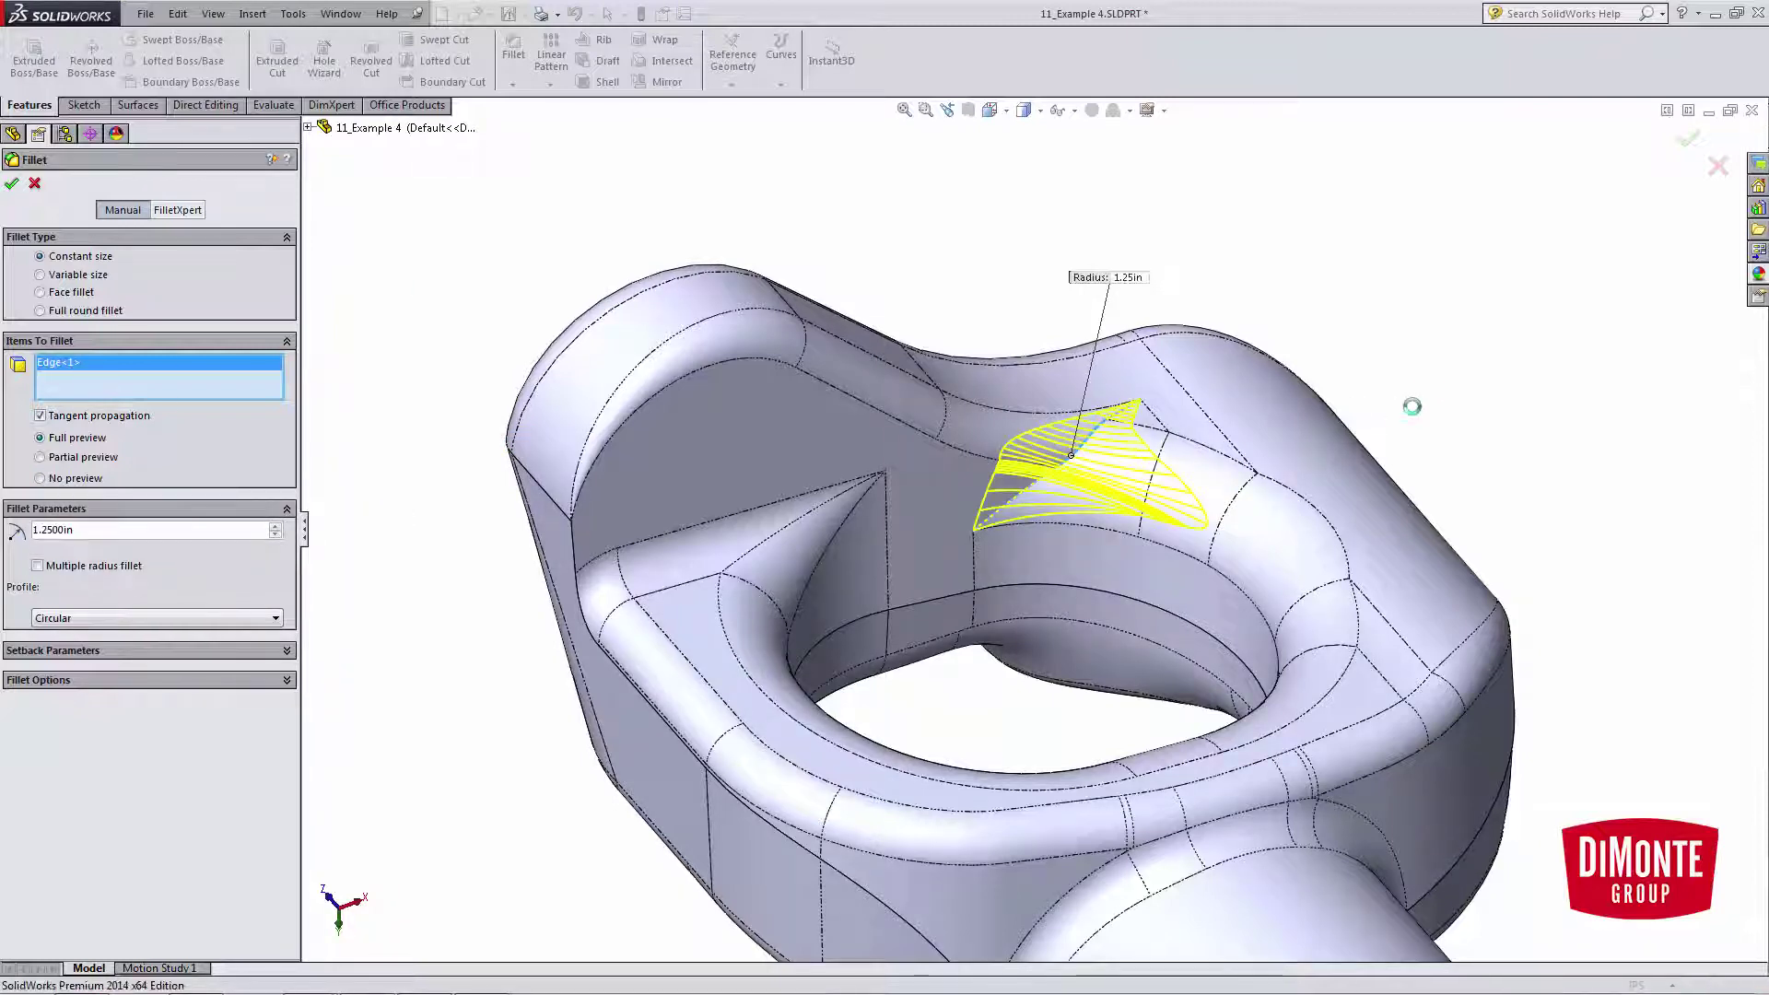
- Inspect the new fillet from several angles shaded without edges, and restore the shaded-with-edges display
{"action": "middle_click_drag", "start_coordinate": [1048, 518], "coordinate": [1049, 265]}
{"action": "left_click", "coordinate": [1038, 110]}
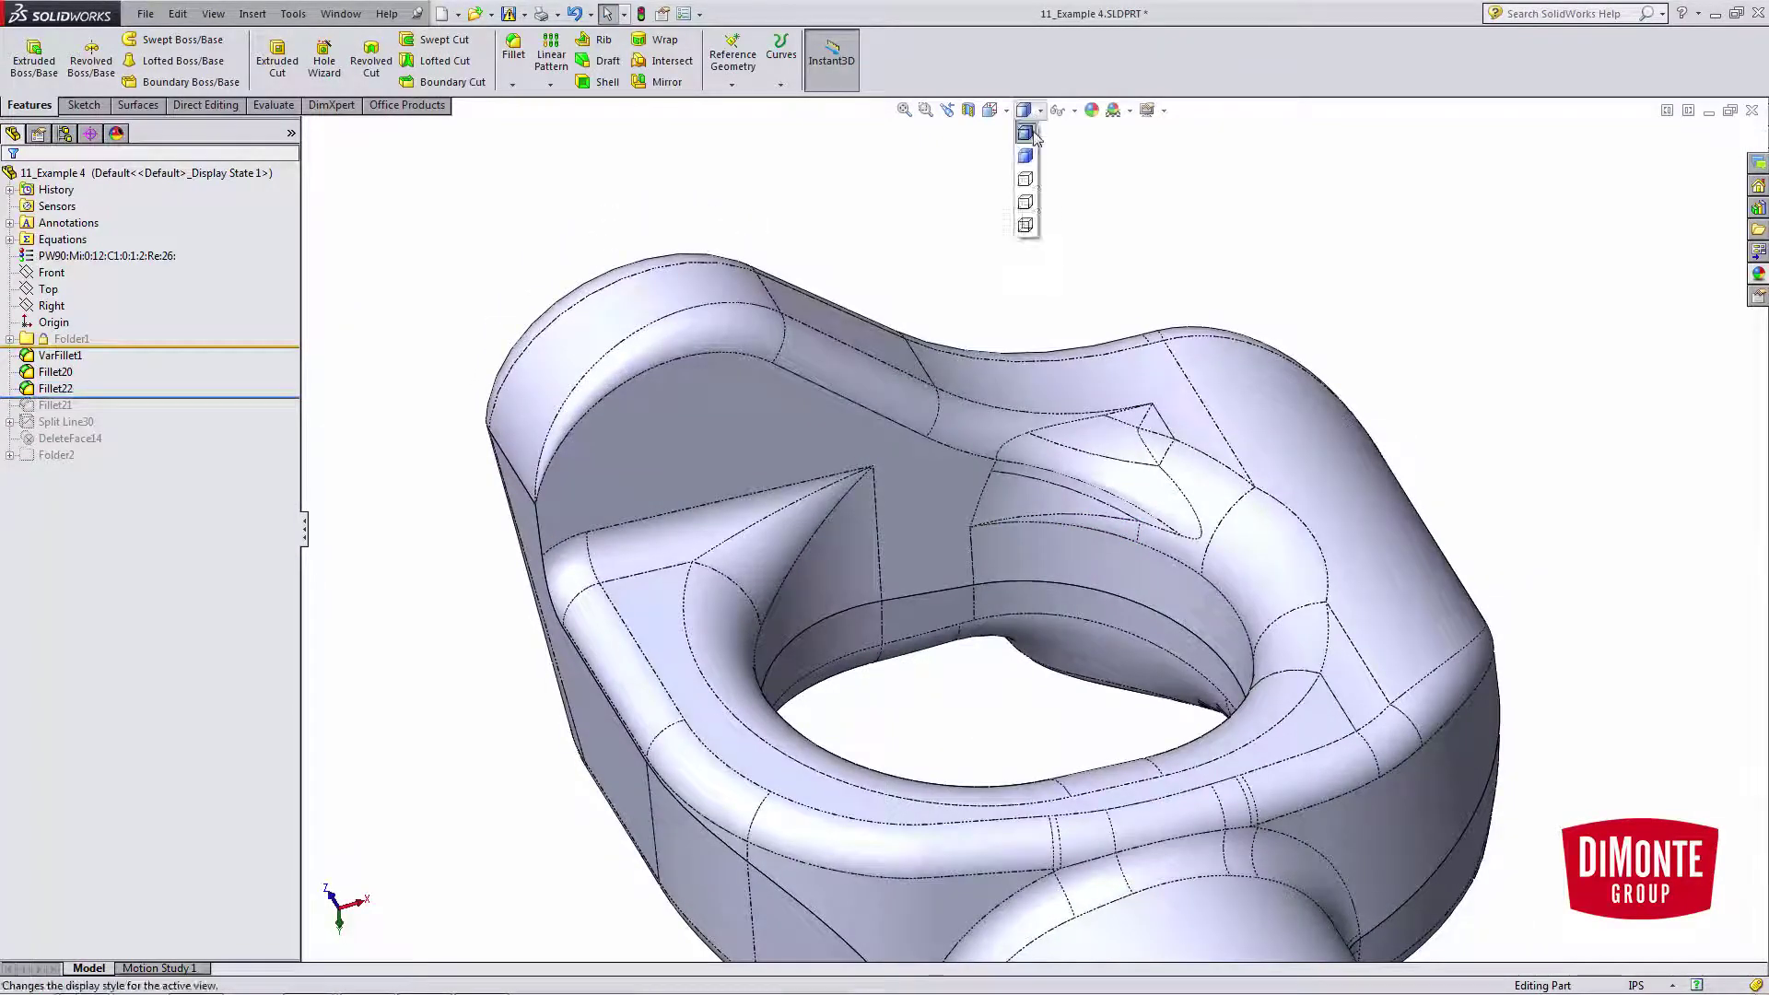
{"action": "left_click", "coordinate": [1034, 168]}
{"action": "mouse_move", "coordinate": [1185, 672]}
{"action": "middle_mouse_down"}
{"action": "mouse_move", "coordinate": [1181, 750]}
{"action": "mouse_move", "coordinate": [1180, 633]}
{"action": "mouse_move", "coordinate": [1128, 702]}
{"action": "middle_mouse_up"}
{"action": "middle_click_drag", "start_coordinate": [1033, 461], "coordinate": [1192, 620]}
{"action": "left_click", "coordinate": [1161, 599]}
{"action": "left_click", "coordinate": [968, 228]}
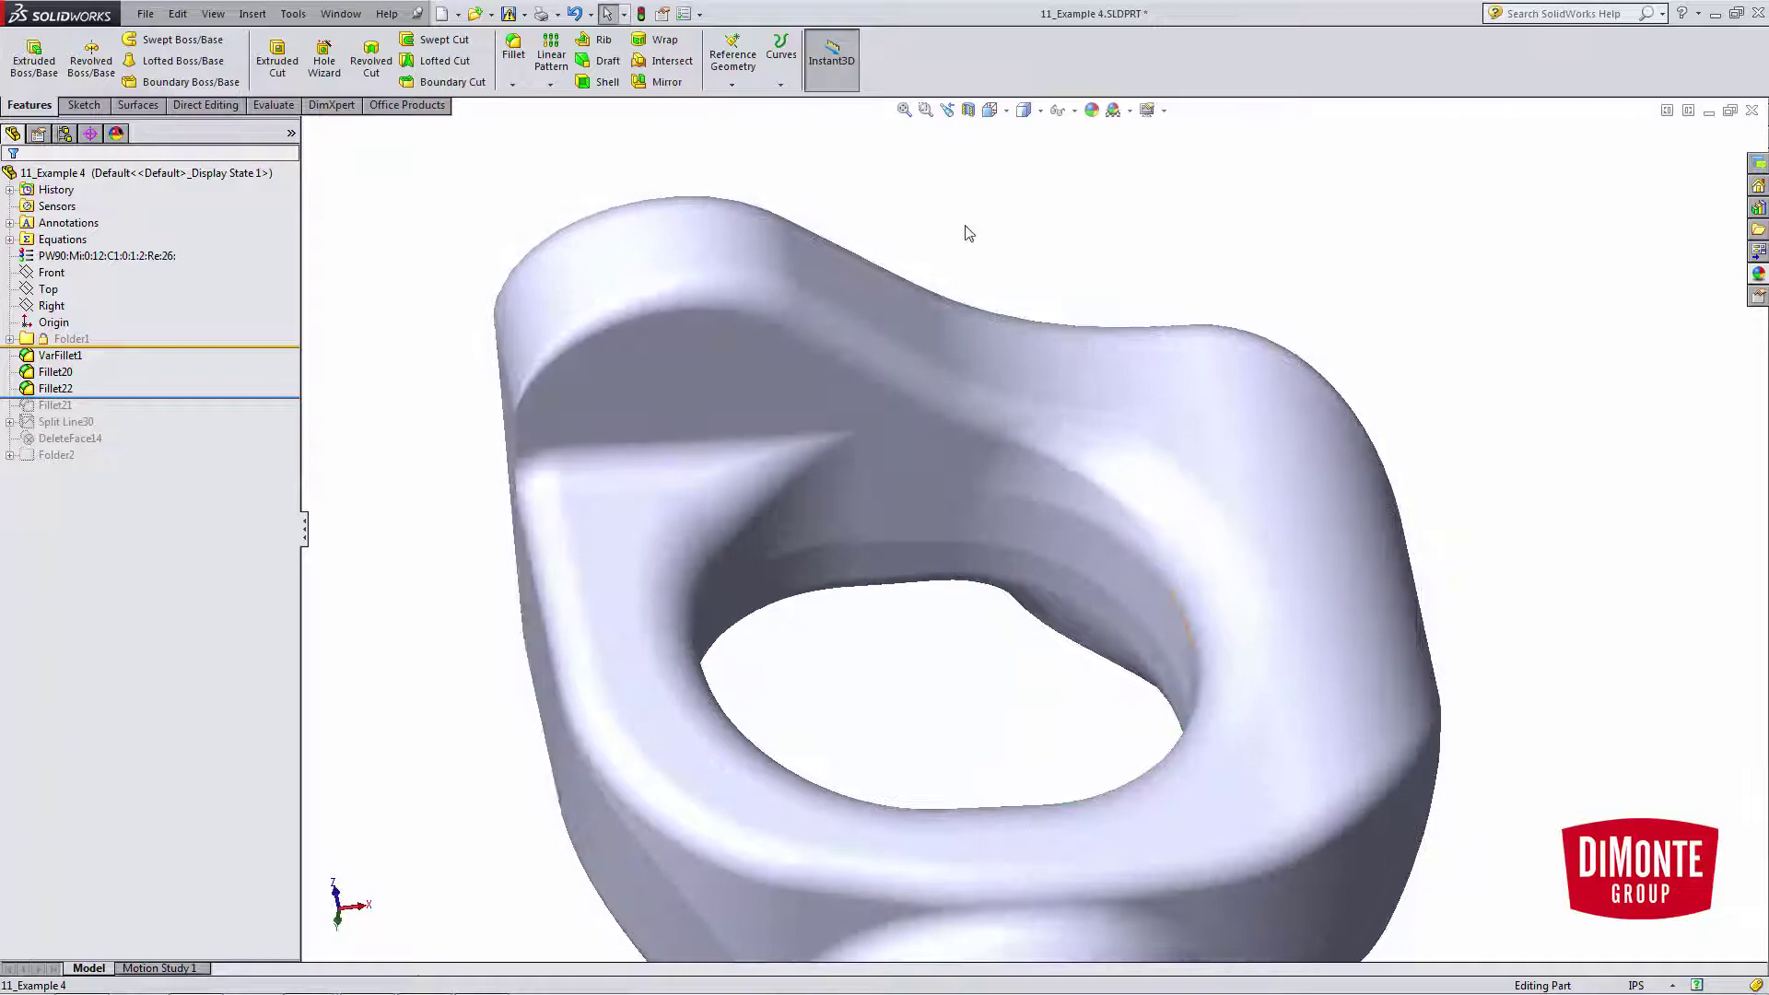
{"action": "left_click", "coordinate": [1026, 110]}
{"action": "left_click", "coordinate": [1026, 133]}
{"action": "middle_click_drag", "start_coordinate": [1225, 751], "coordinate": [1115, 525]}
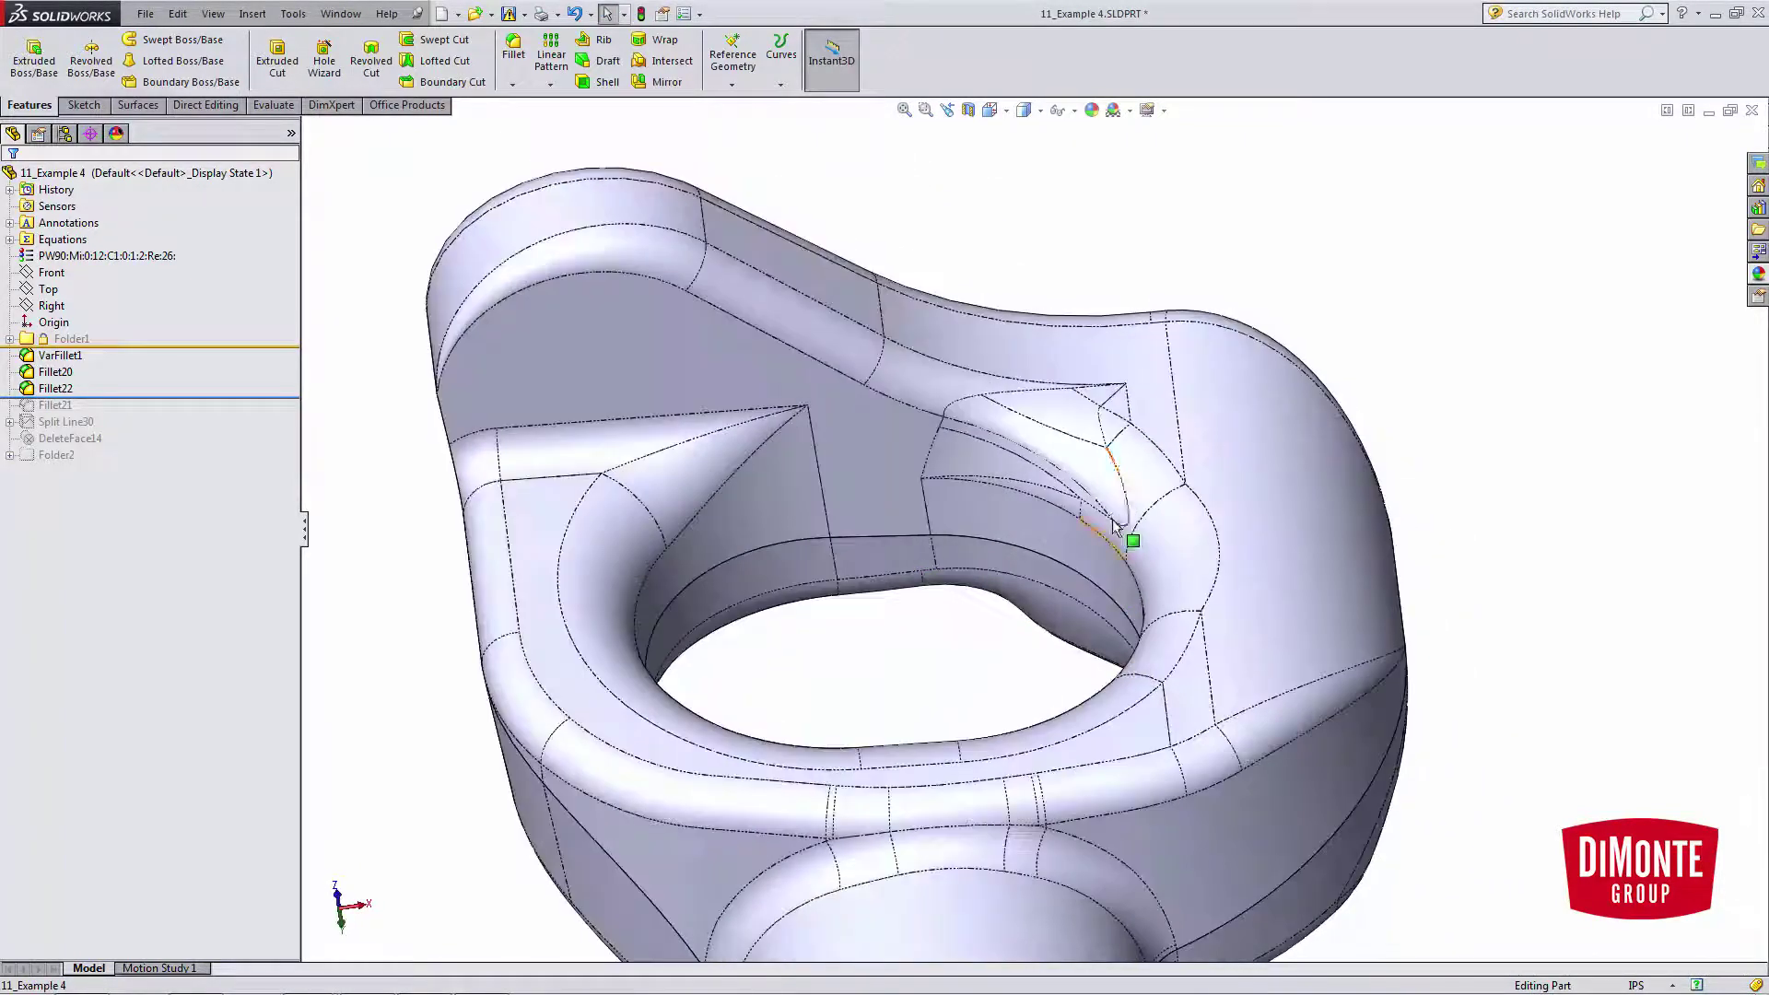
- Suppress the new fillet Fillet22 and view the opening's rim without it
{"action": "left_click", "coordinate": [57, 388]}
{"action": "left_click", "coordinate": [94, 341]}
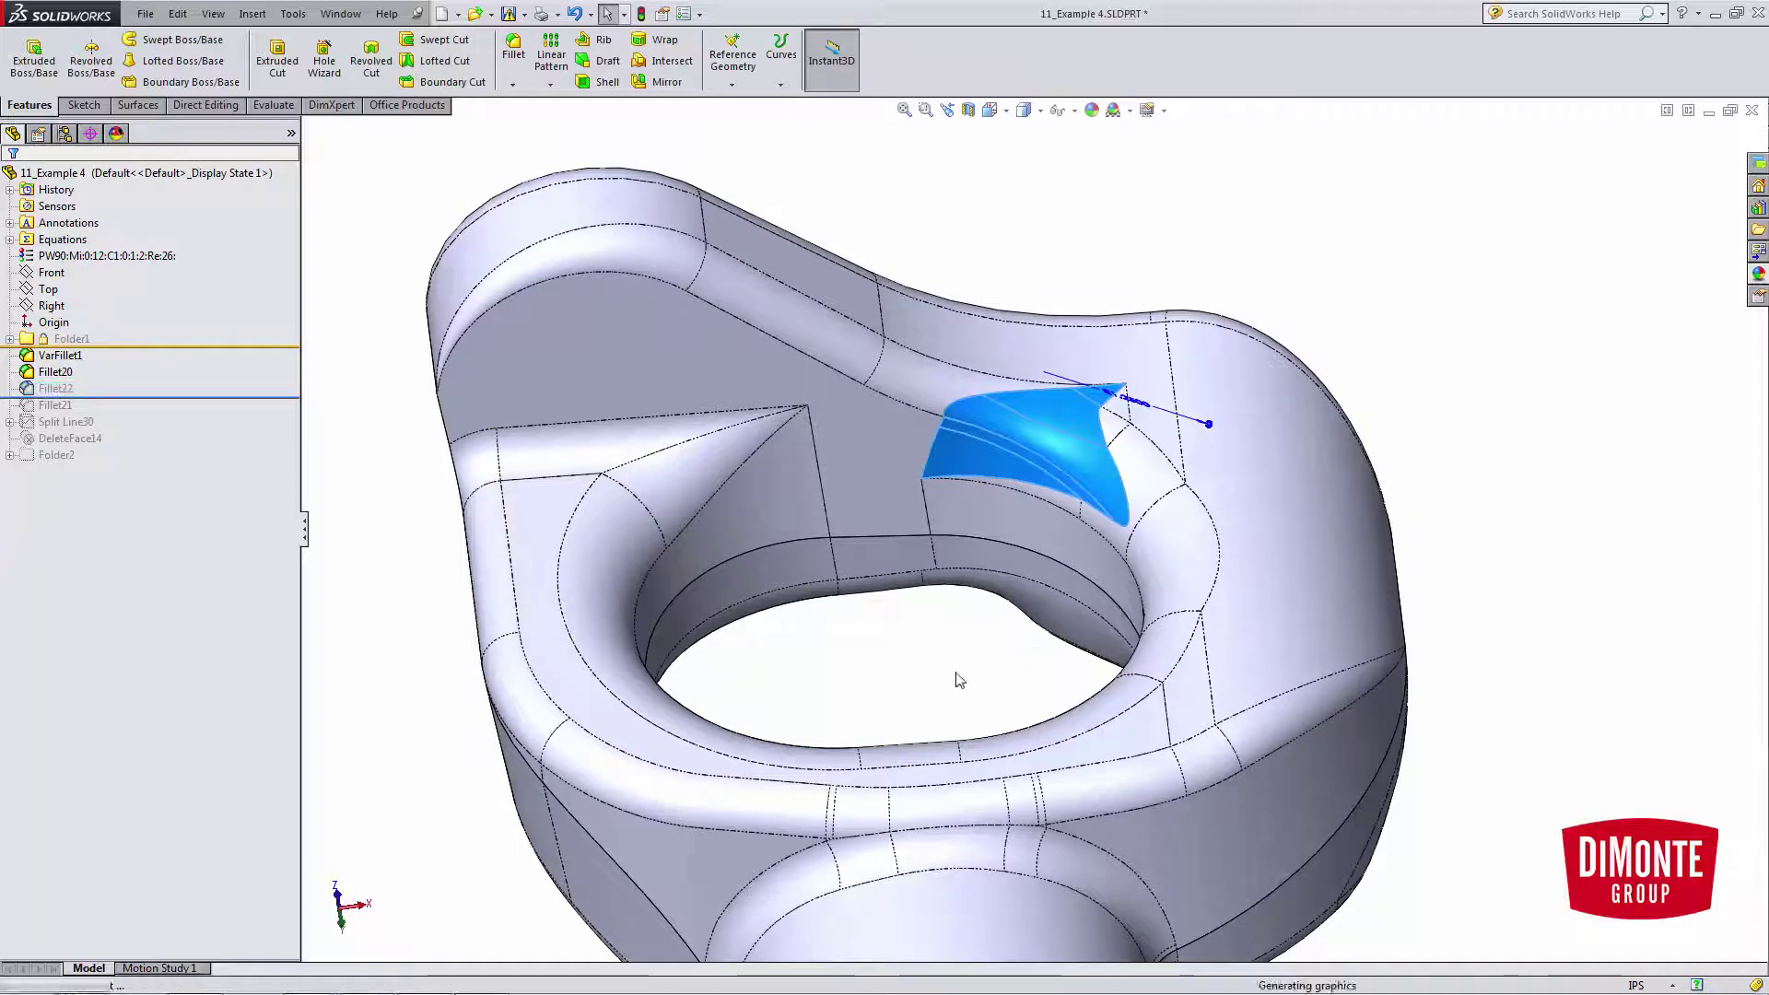
{"action": "scroll", "coordinate": [975, 591], "scroll_direction": "up", "scroll_amount": 1}
{"action": "middle_click_drag", "start_coordinate": [975, 591], "coordinate": [888, 485]}
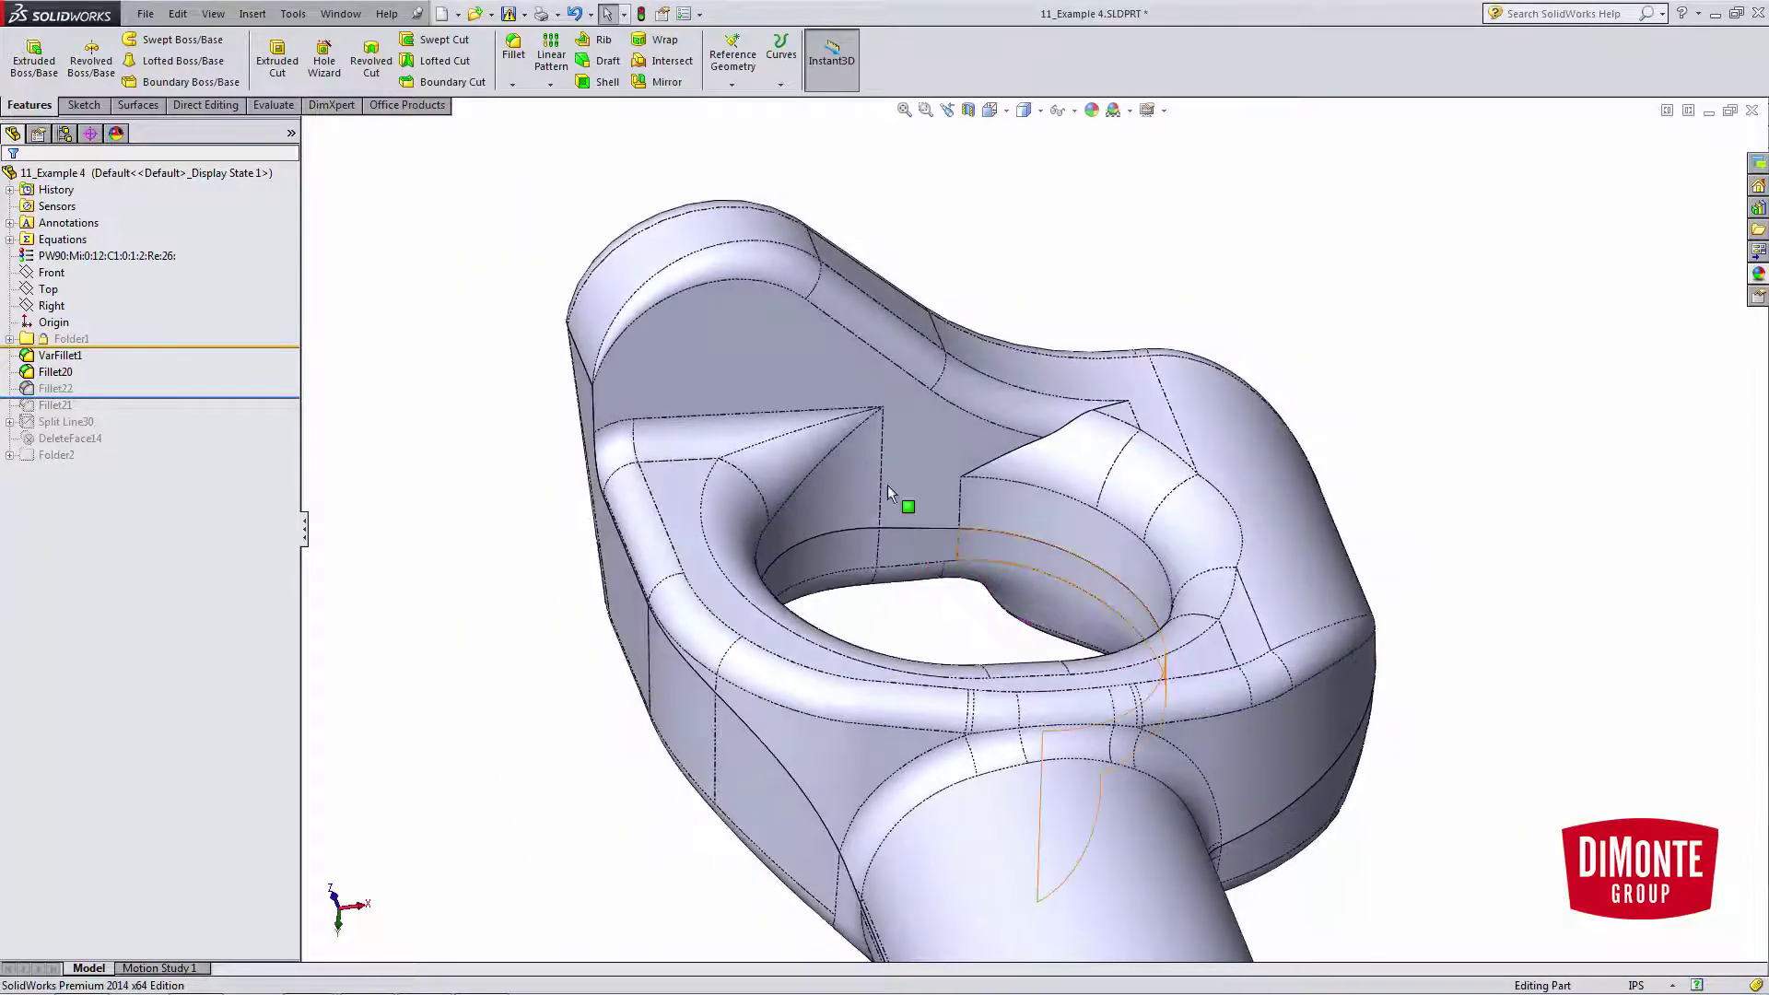
- Roll the feature history forward past Split Line30 and open its Sketch49 for editing
{"action": "left_click_drag", "start_coordinate": [219, 397], "coordinate": [208, 425]}
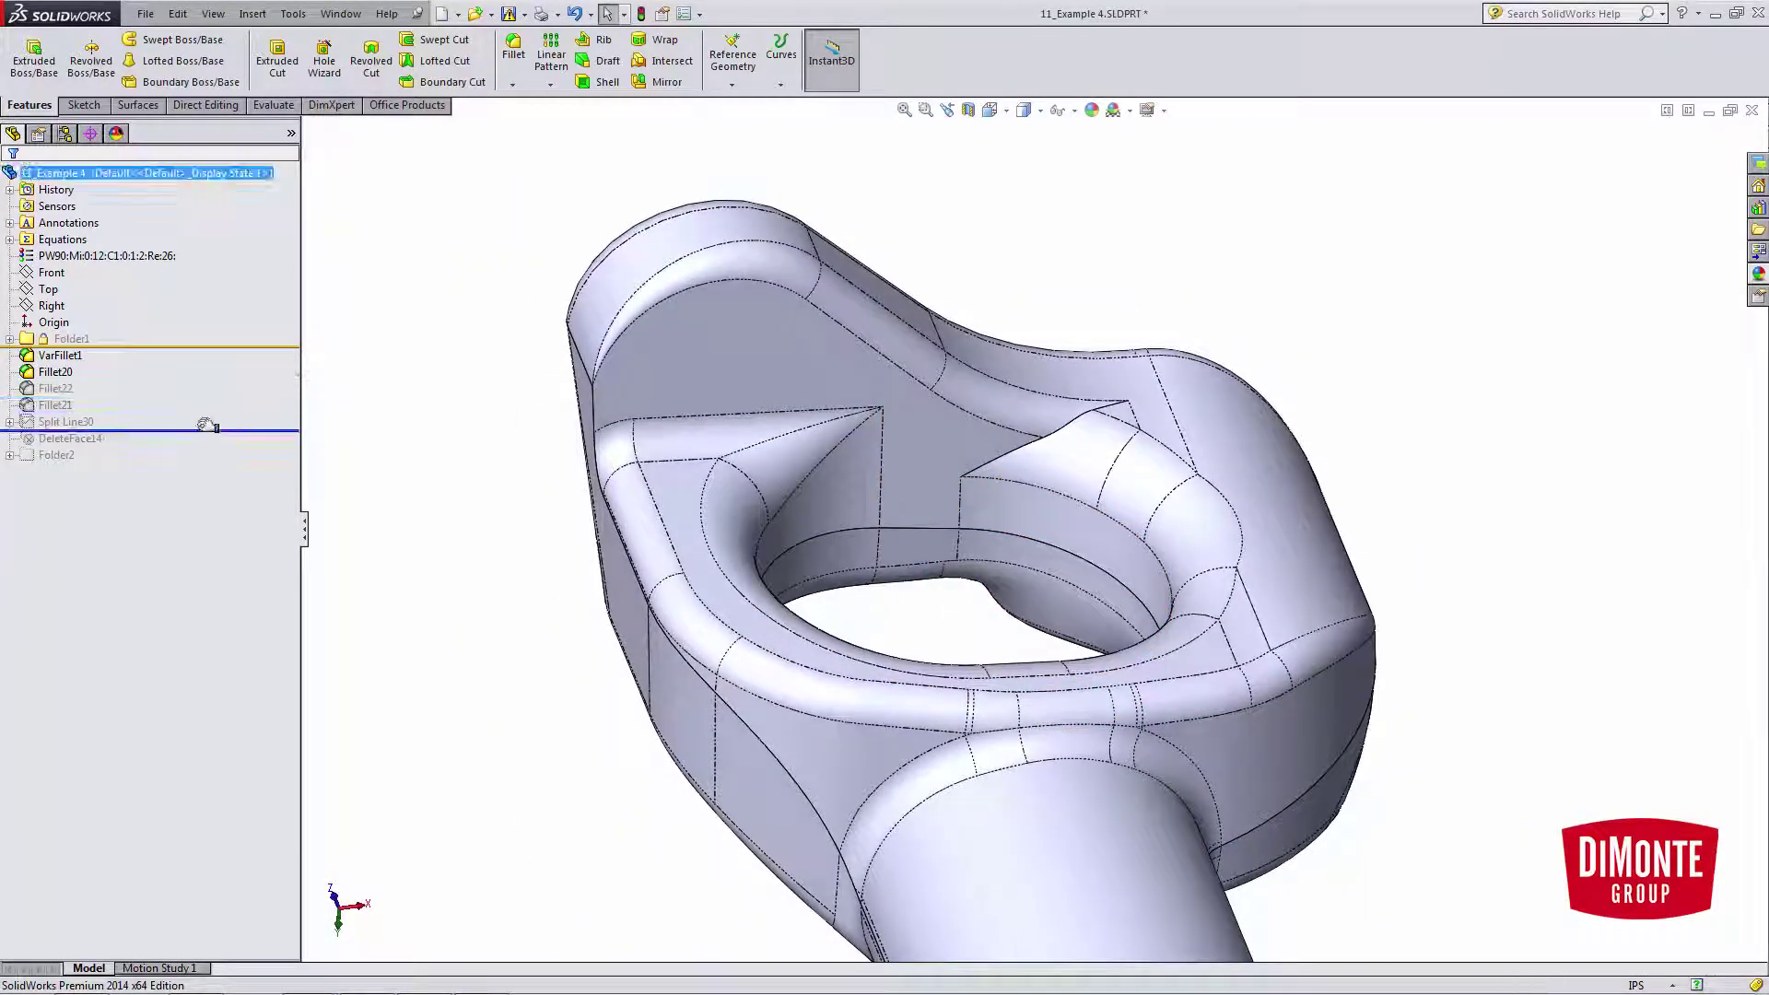
{"action": "left_click", "coordinate": [9, 422]}
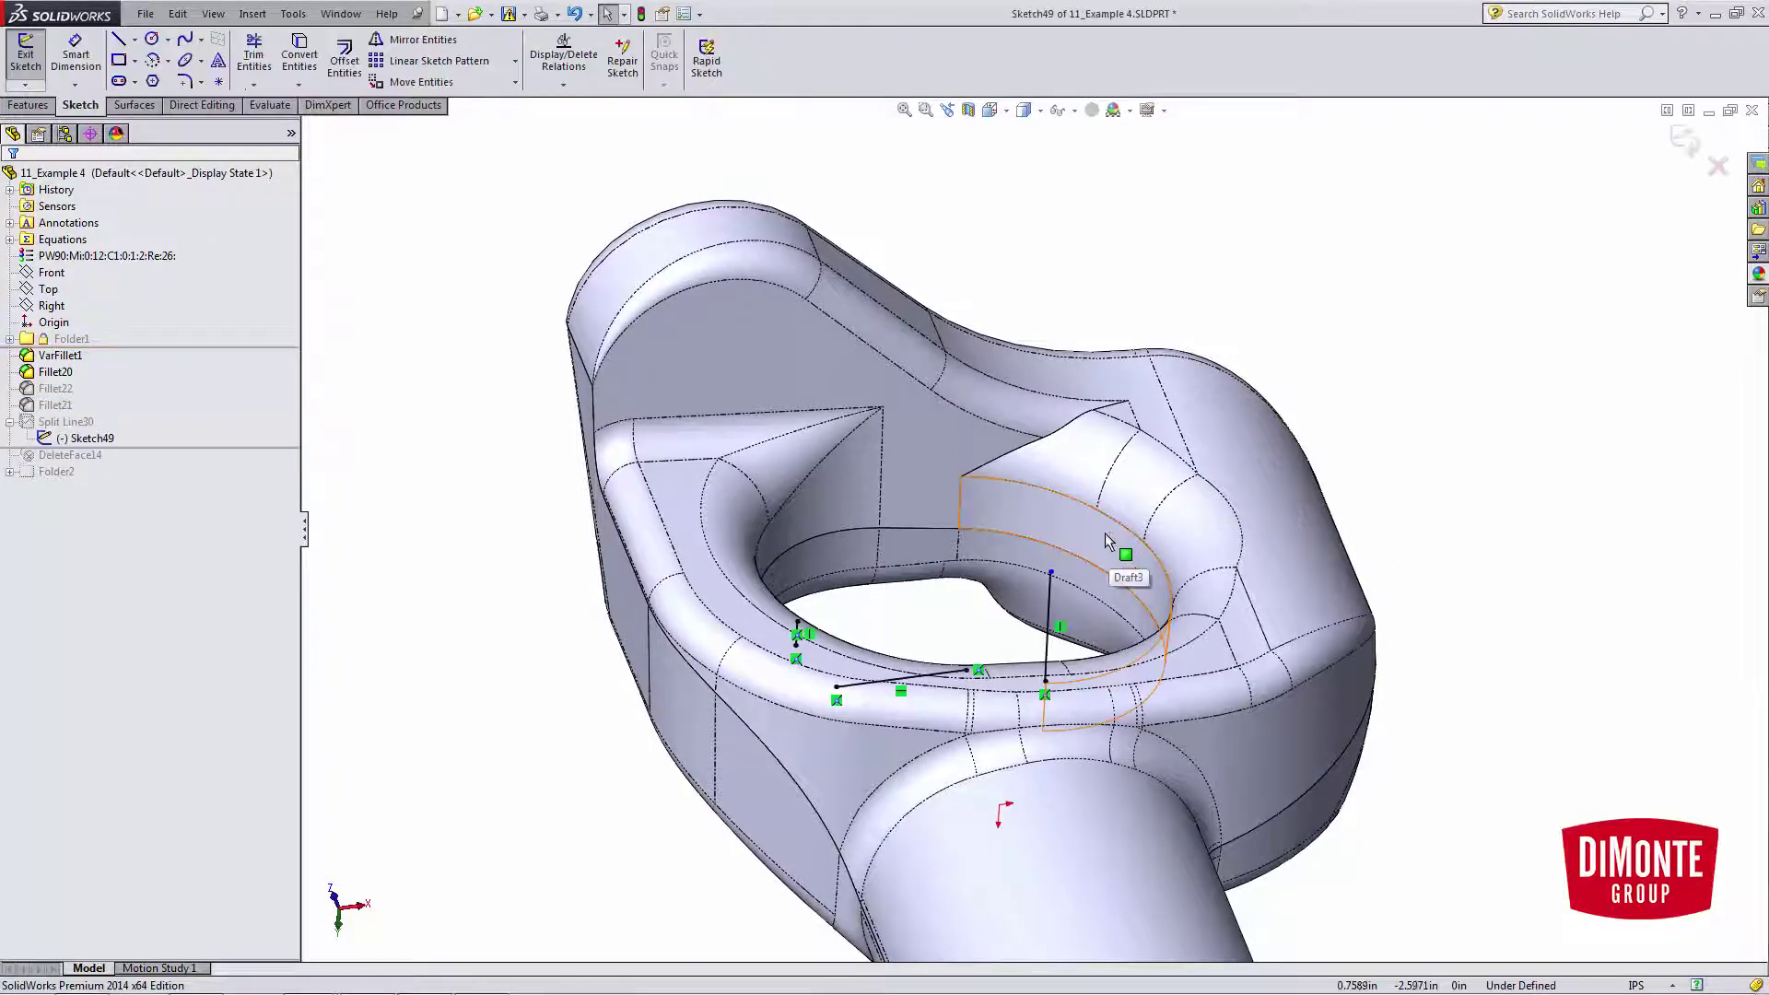
{"action": "middle_click_drag", "start_coordinate": [1106, 541], "coordinate": [1119, 639]}
{"action": "scroll", "coordinate": [1118, 639], "scroll_direction": "up", "scroll_amount": 2}
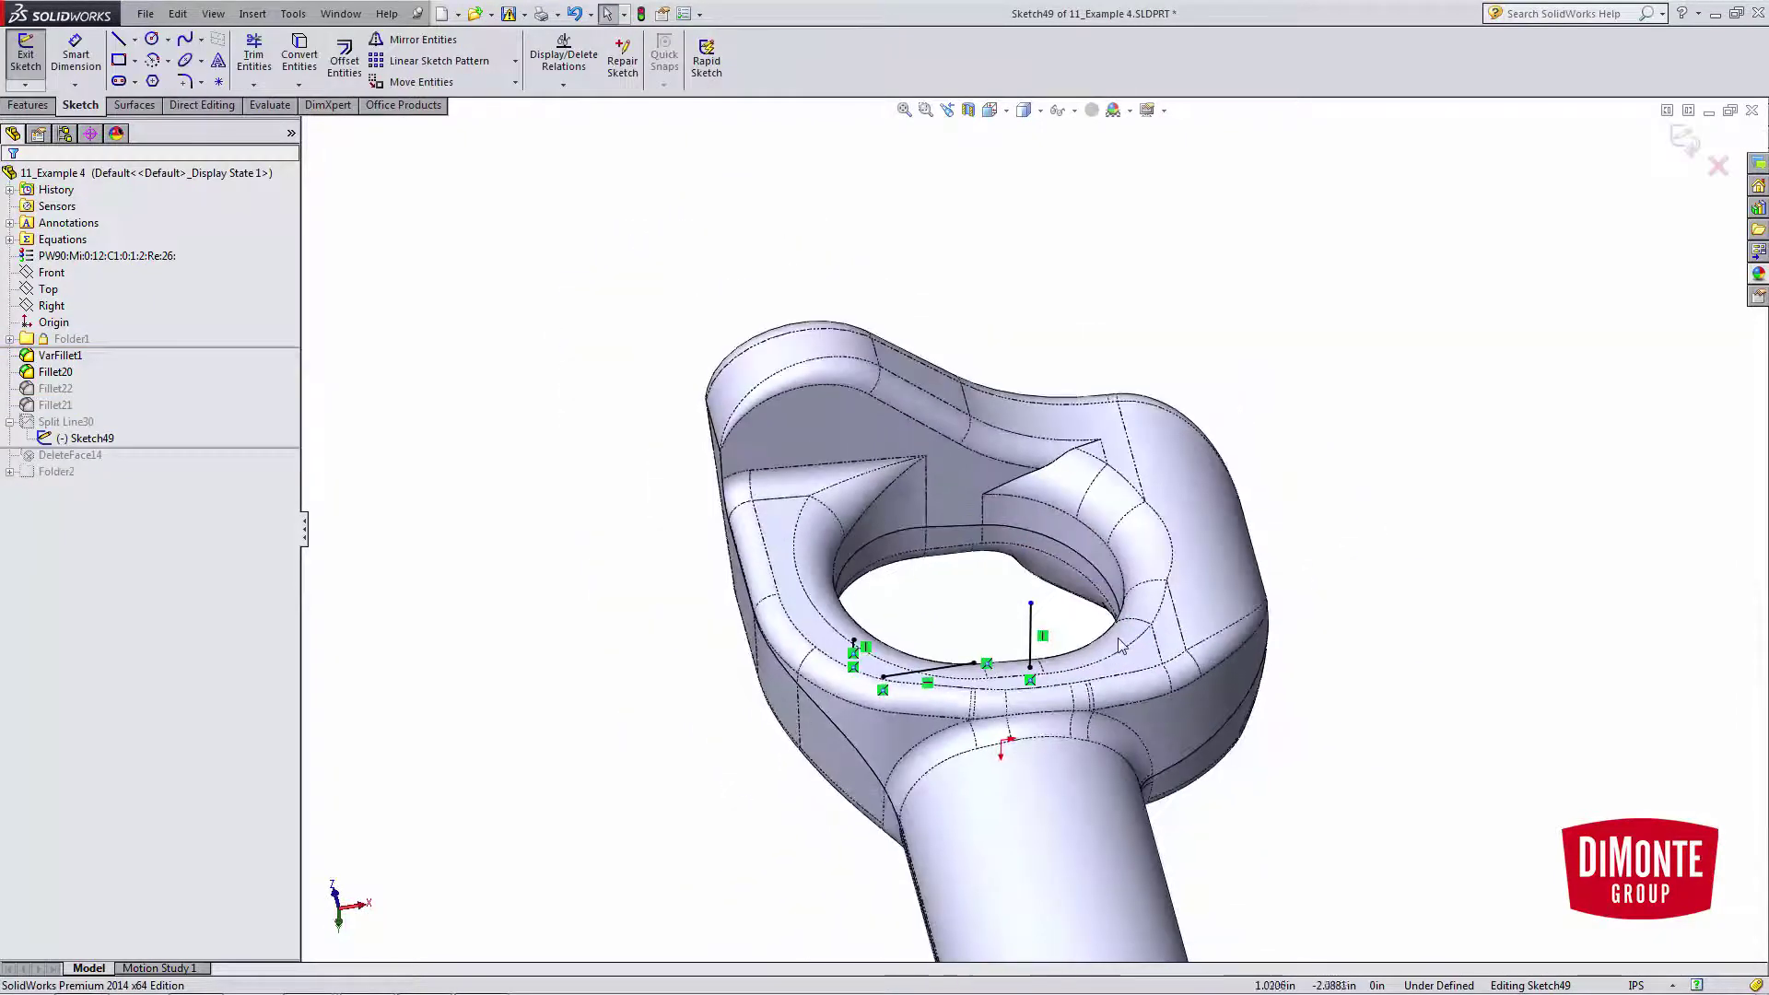
{"action": "scroll", "coordinate": [1121, 645], "scroll_direction": "down", "scroll_amount": 3}
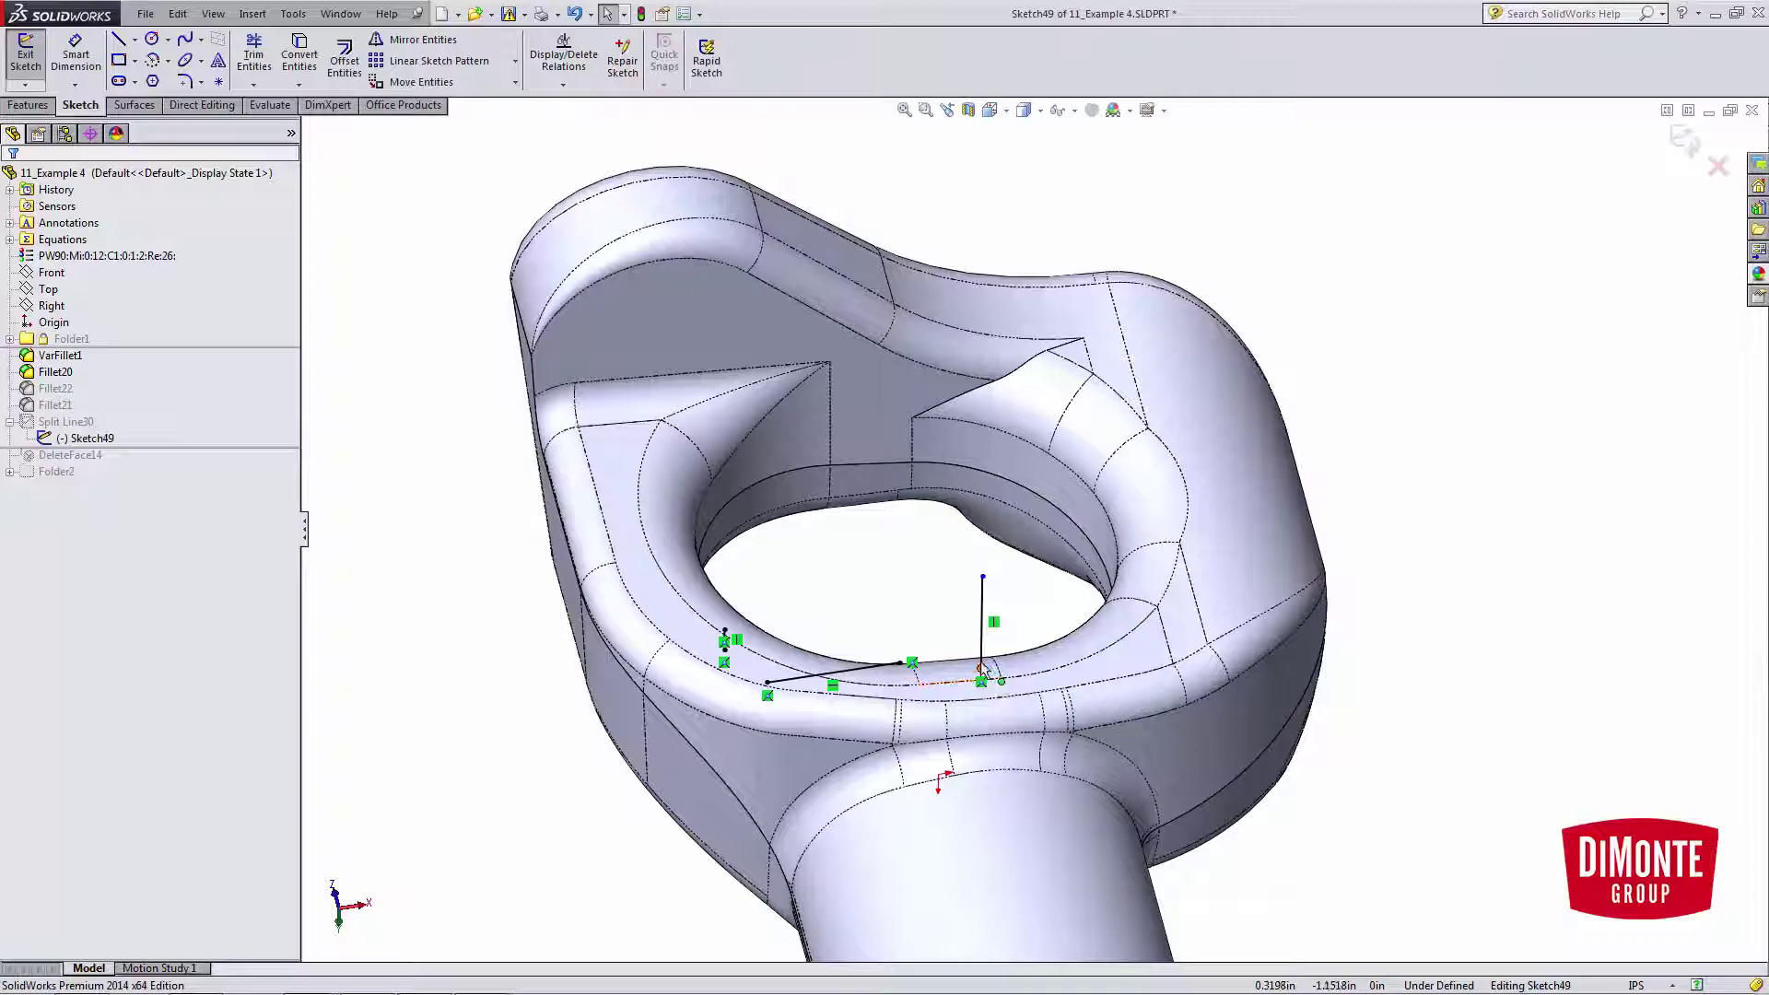
- View Sketch49 face-on and section the part through the Front plane with zero offset
{"action": "middle_click_drag", "start_coordinate": [983, 667], "coordinate": [972, 714]}
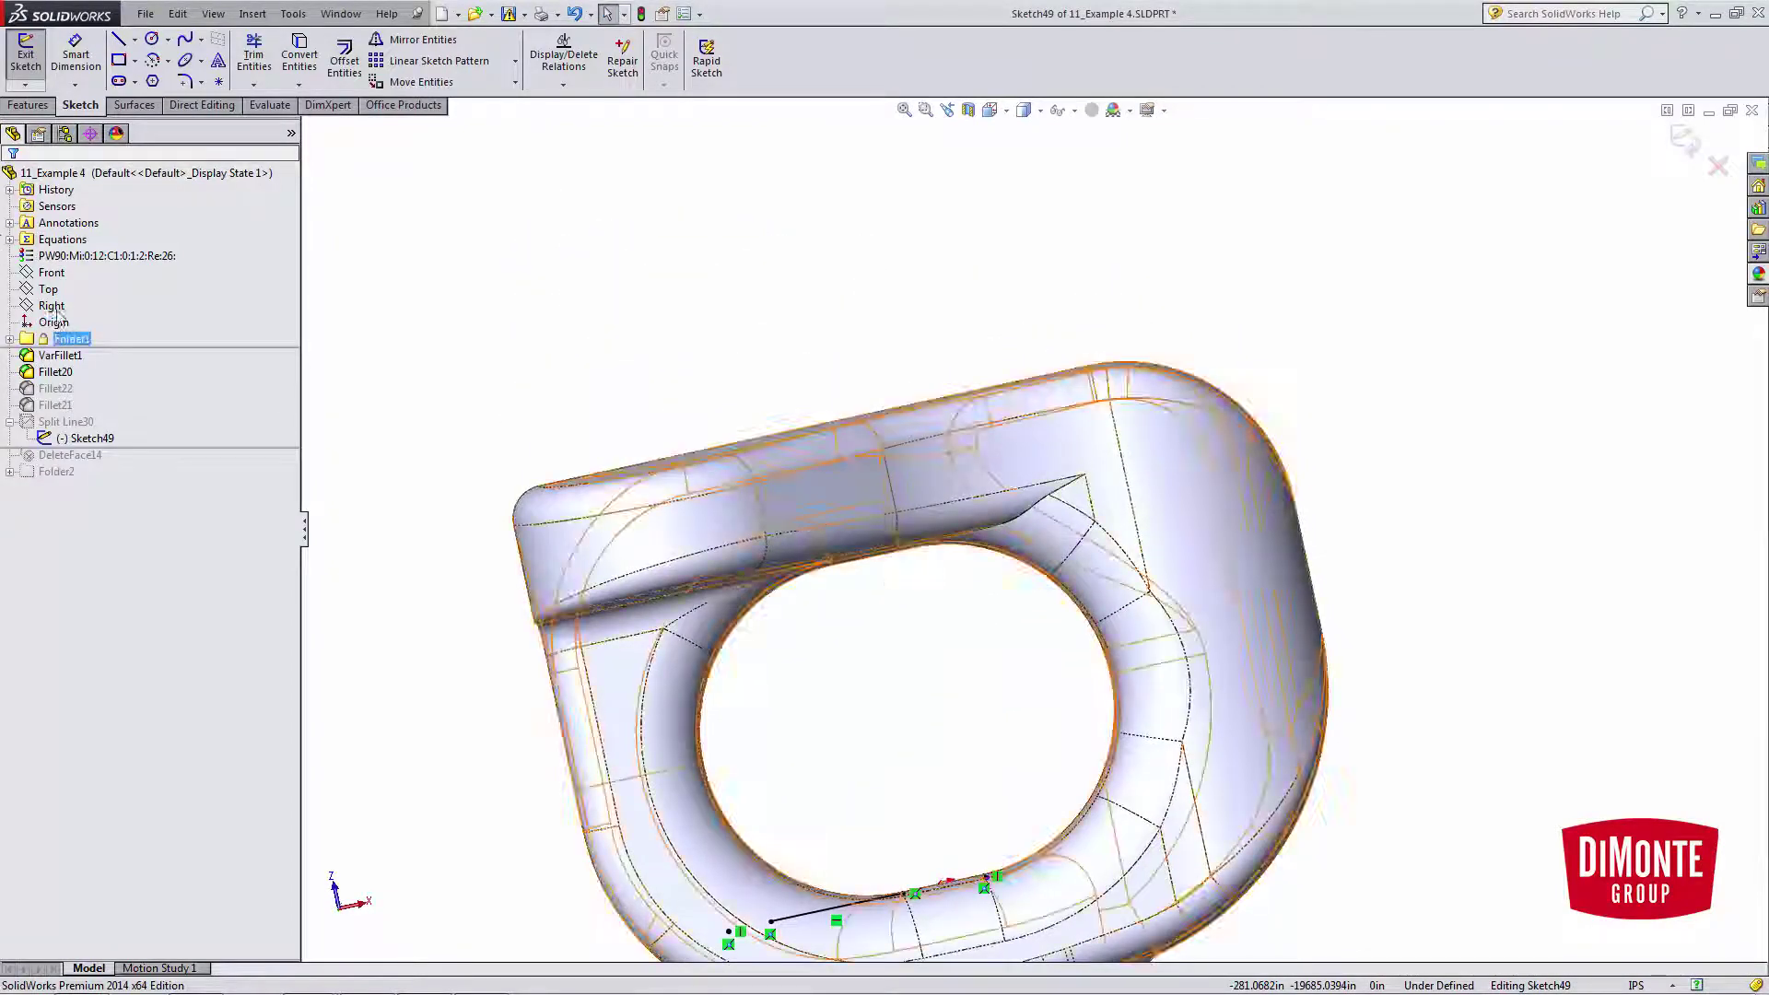
{"action": "mouse_move", "coordinate": [1032, 903]}
{"action": "middle_mouse_down"}
{"action": "mouse_move", "coordinate": [987, 715]}
{"action": "mouse_move", "coordinate": [994, 634]}
{"action": "mouse_move", "coordinate": [1058, 648]}
{"action": "middle_mouse_up"}
{"action": "key", "text": "space"}
{"action": "left_click", "coordinate": [1145, 708]}
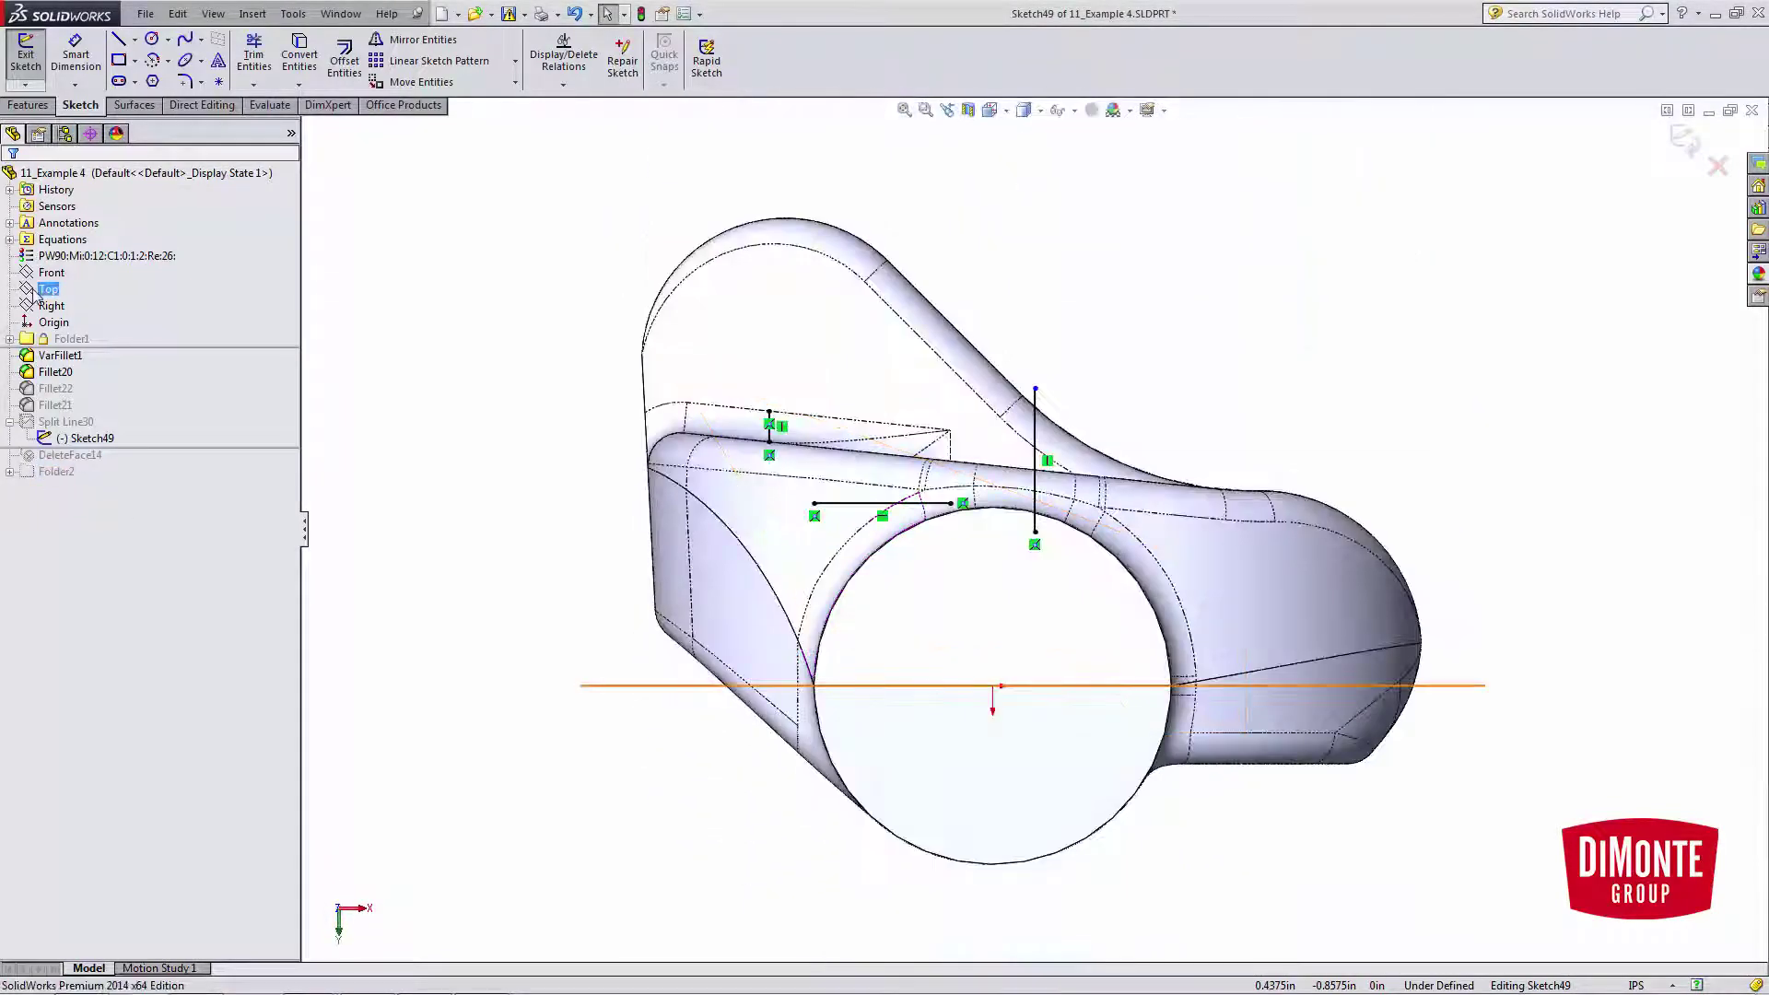
{"action": "left_click", "coordinate": [52, 273]}
{"action": "left_click", "coordinate": [967, 110]}
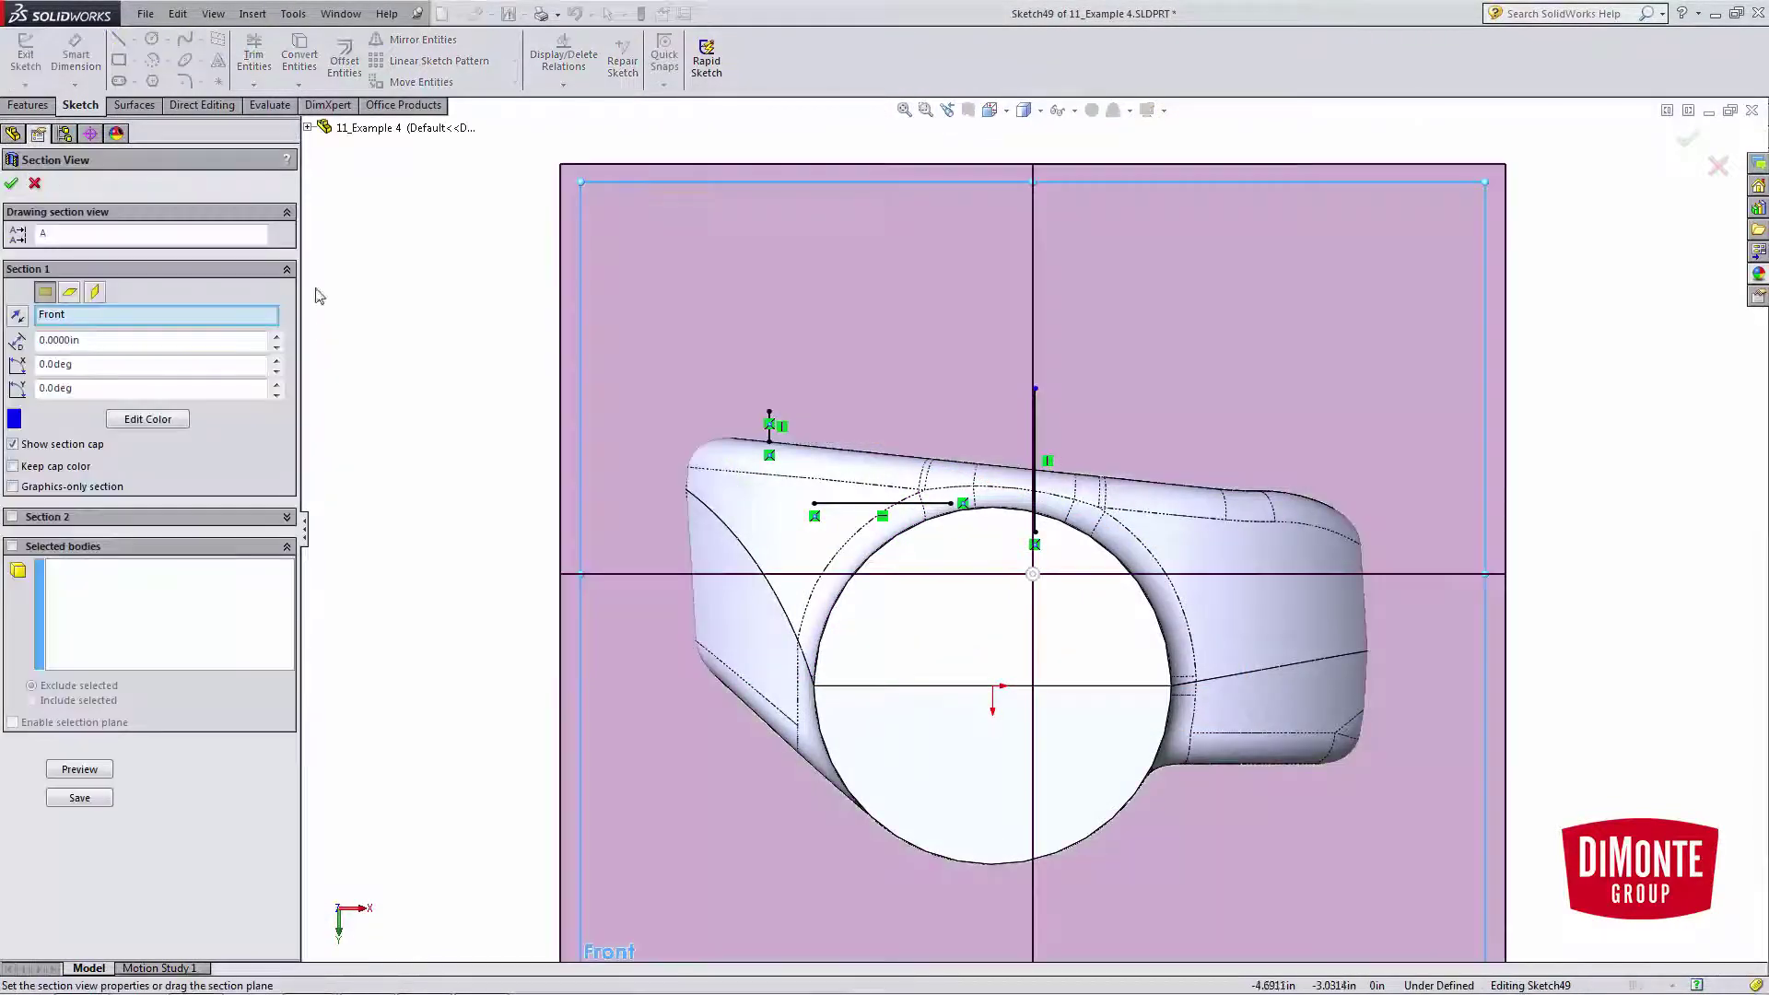
{"action": "left_click", "coordinate": [11, 183]}
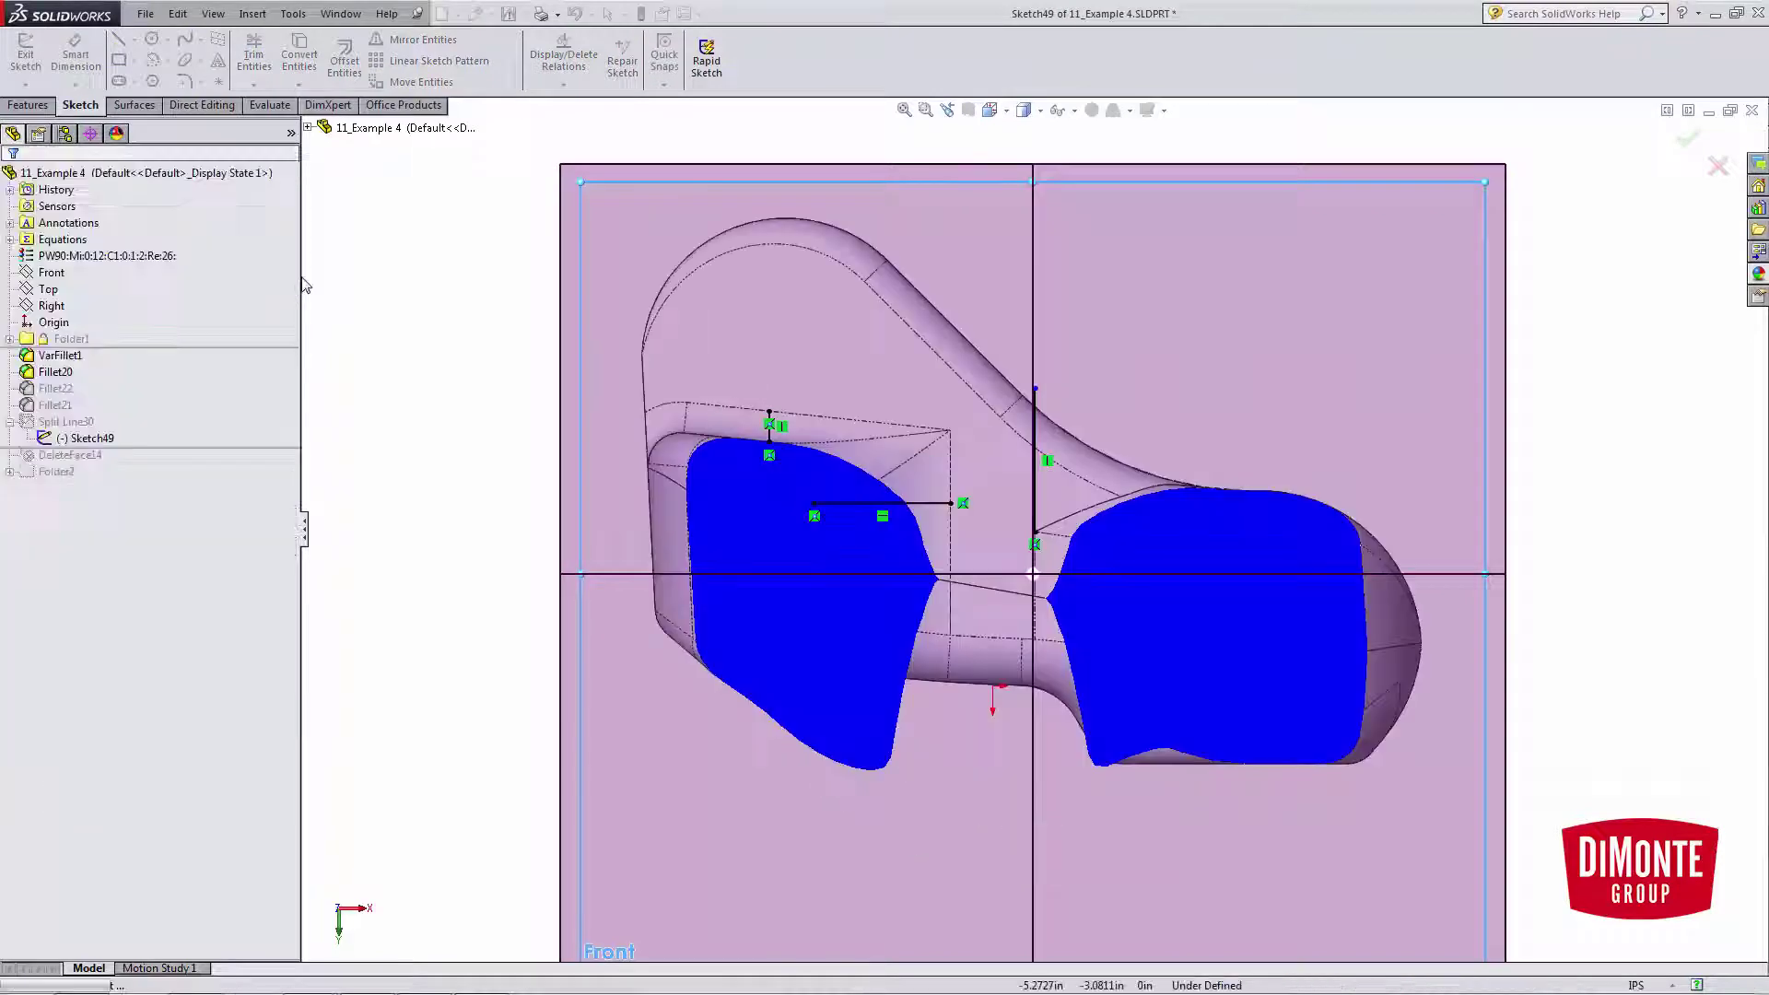
- Examine how the sketch lines line up with the fillet corners and the opening's edges in the section, and leave the sketch
{"action": "scroll", "coordinate": [1091, 592], "scroll_direction": "down", "scroll_amount": 5}
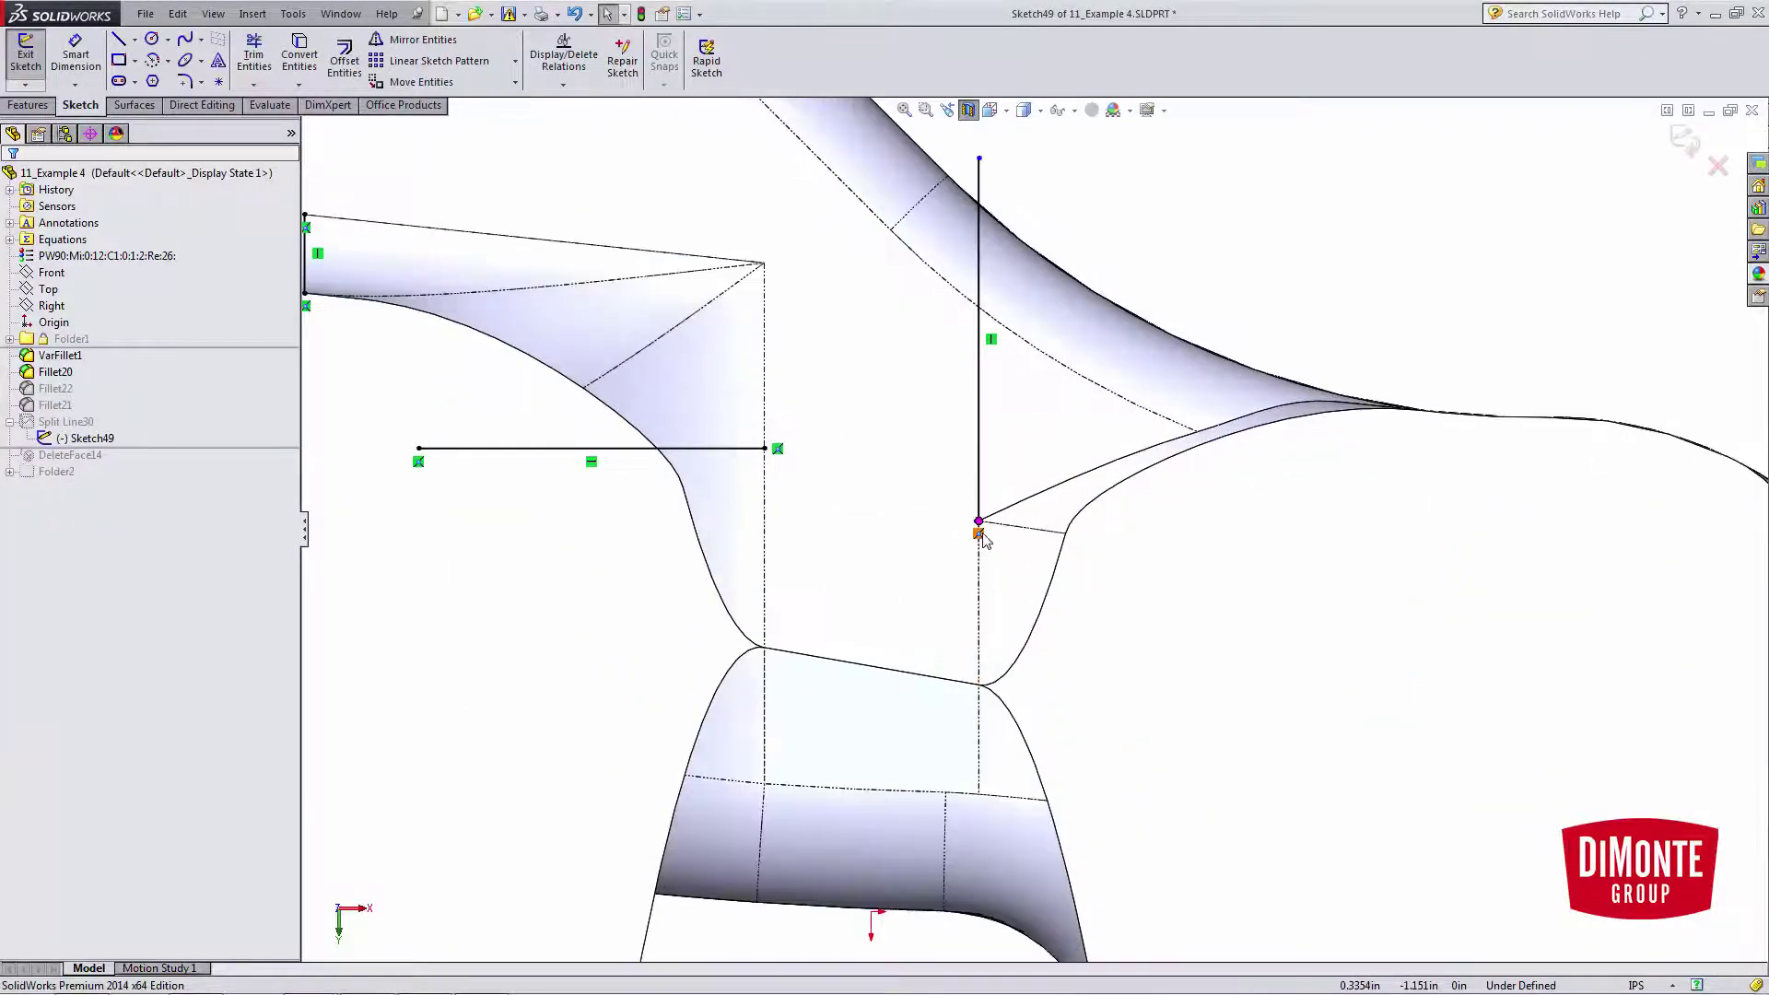
{"action": "scroll", "coordinate": [1037, 536], "scroll_direction": "up", "scroll_amount": 2}
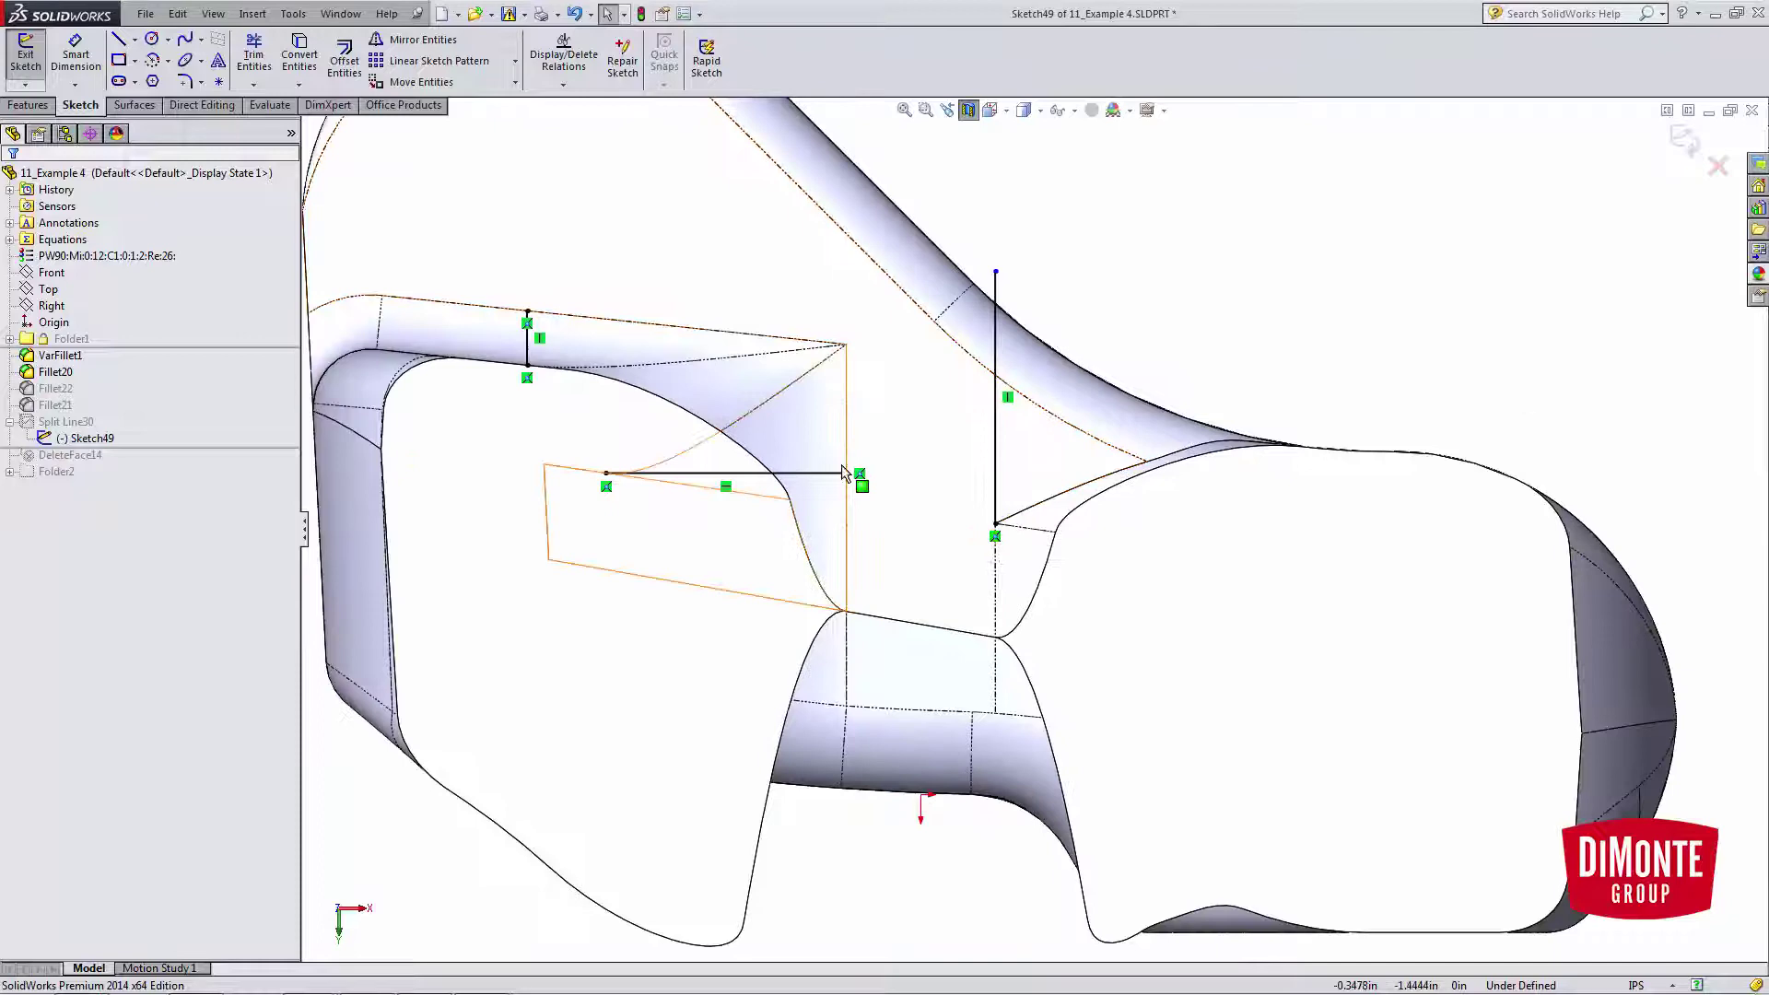
{"action": "scroll", "coordinate": [852, 475], "scroll_direction": "up", "scroll_amount": 2}
{"action": "scroll", "coordinate": [608, 372], "scroll_direction": "down", "scroll_amount": 3}
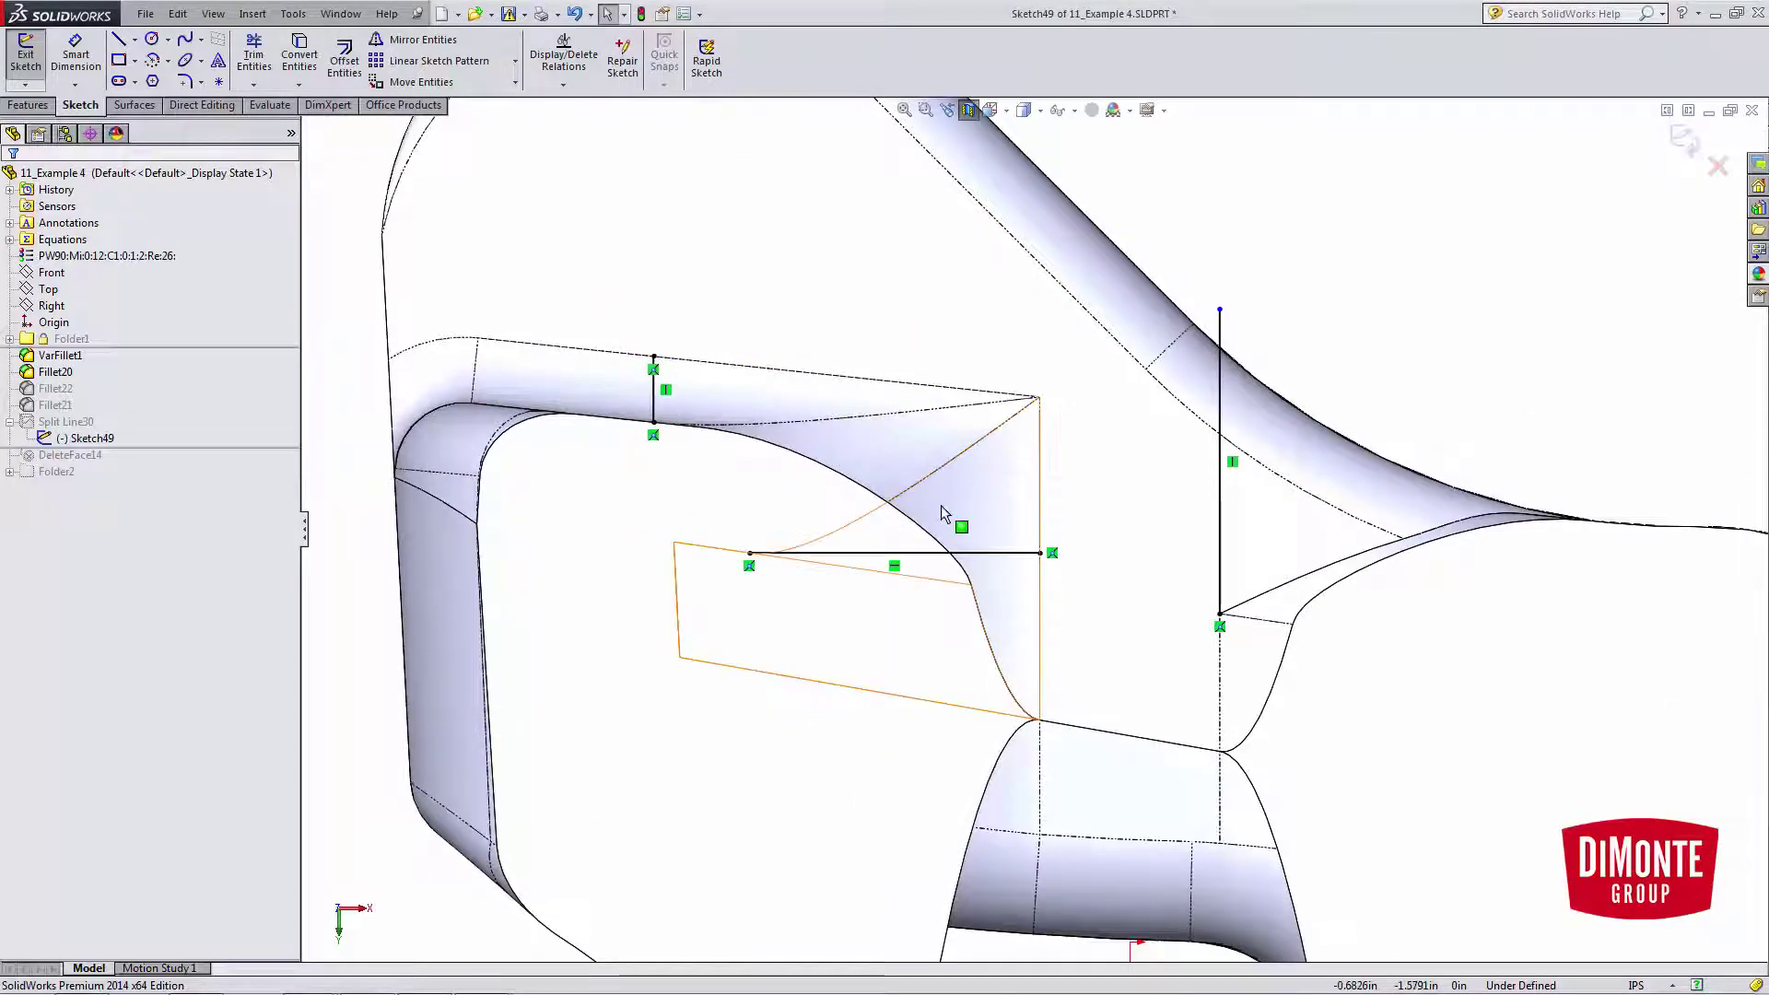
{"action": "mouse_move", "coordinate": [958, 512]}
{"action": "middle_mouse_down"}
{"action": "mouse_move", "coordinate": [924, 505]}
{"action": "mouse_move", "coordinate": [898, 589]}
{"action": "middle_mouse_up"}
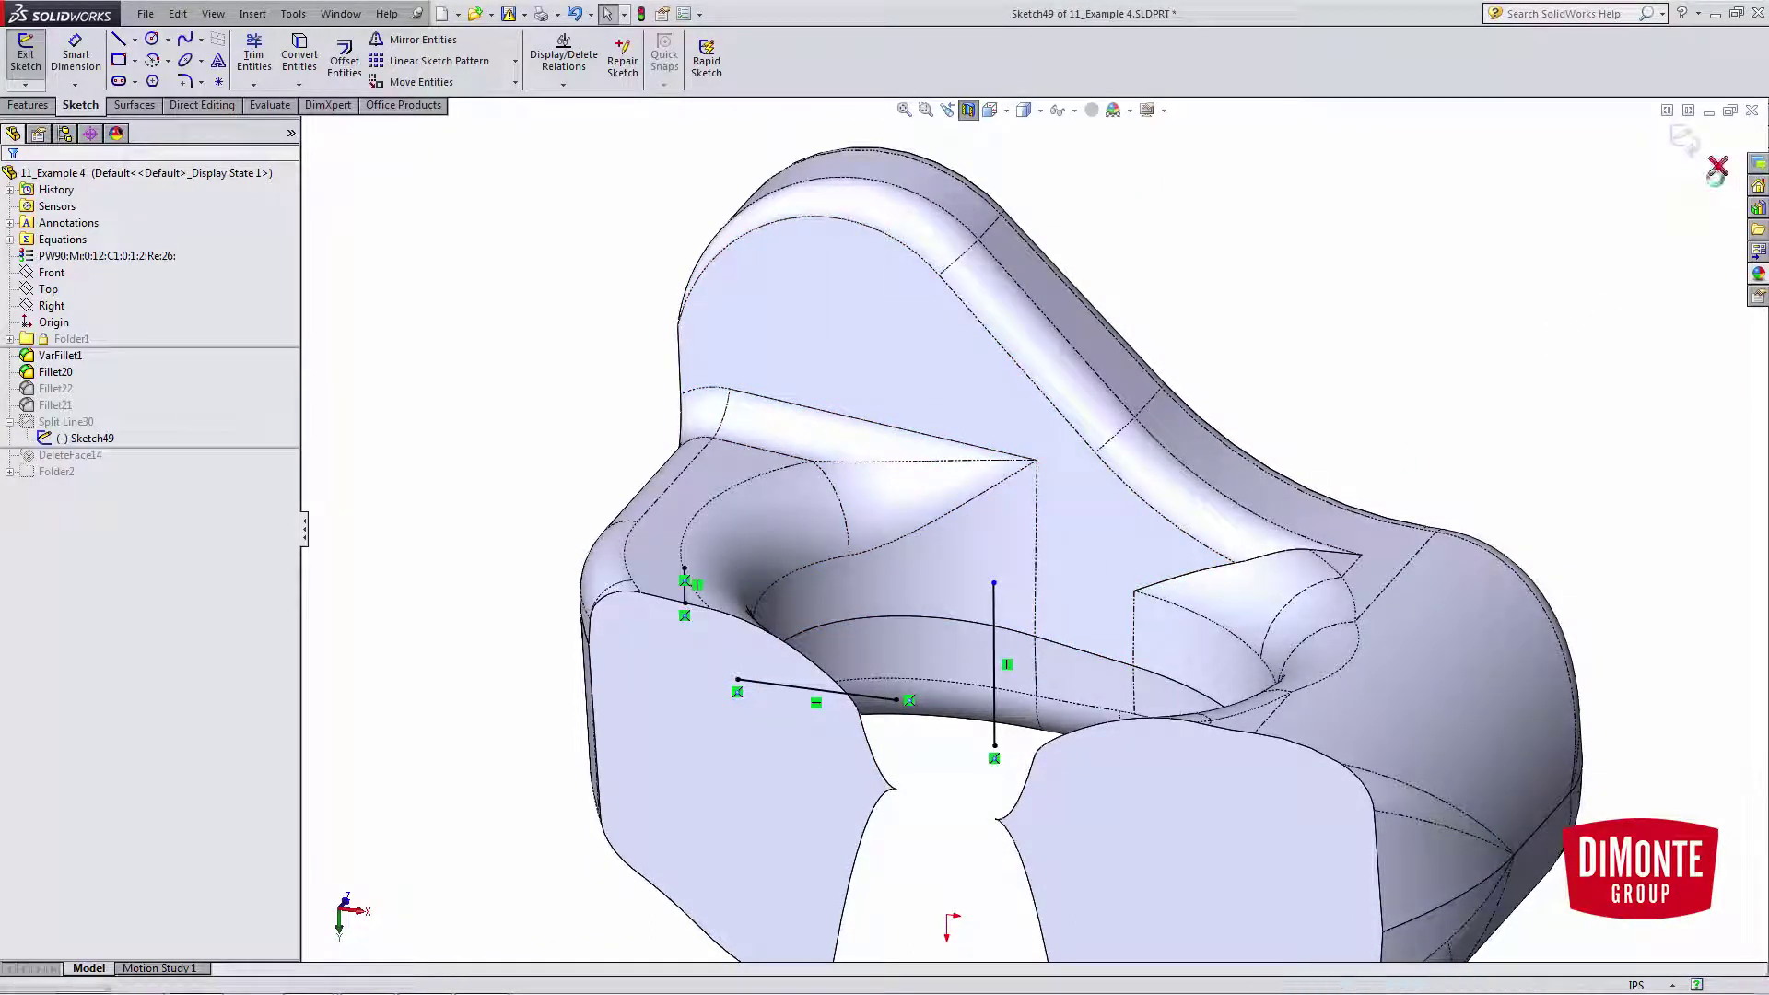
{"action": "key", "text": "ctrl+b"}
- Open the definition of Split Line30 to review its sketch and the faces it splits, and accept it
{"action": "left_click", "coordinate": [81, 422]}
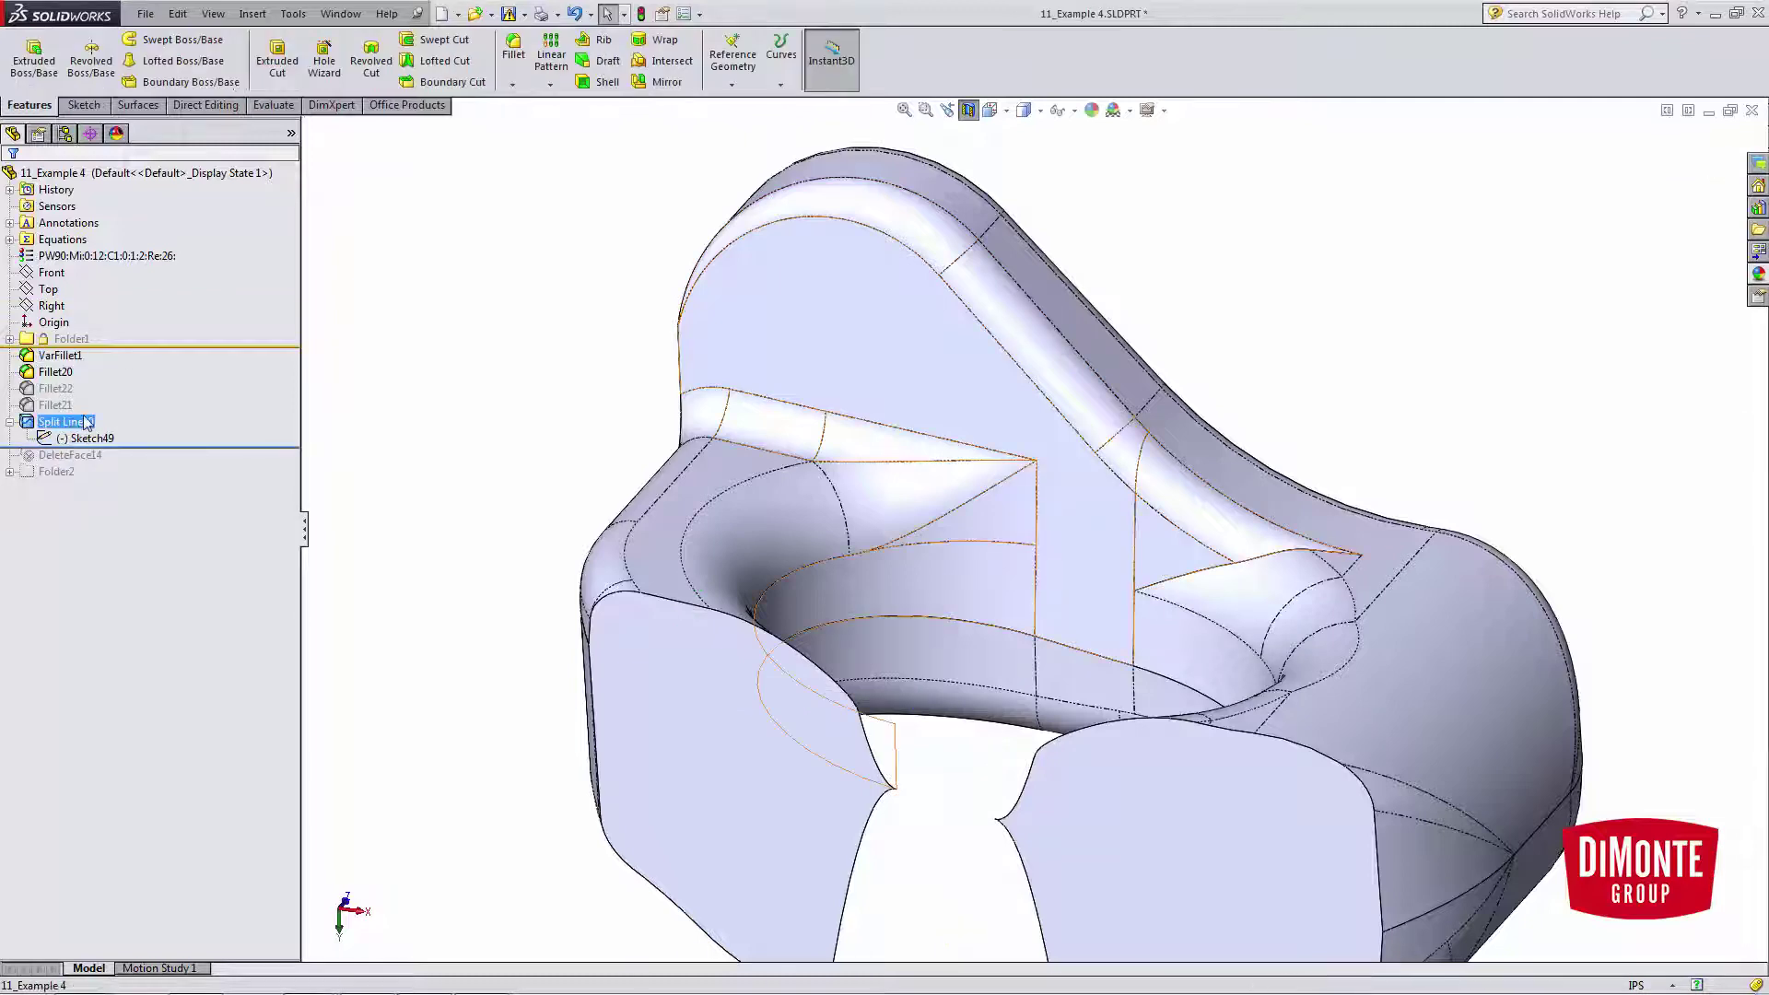
{"action": "left_click", "coordinate": [105, 385]}
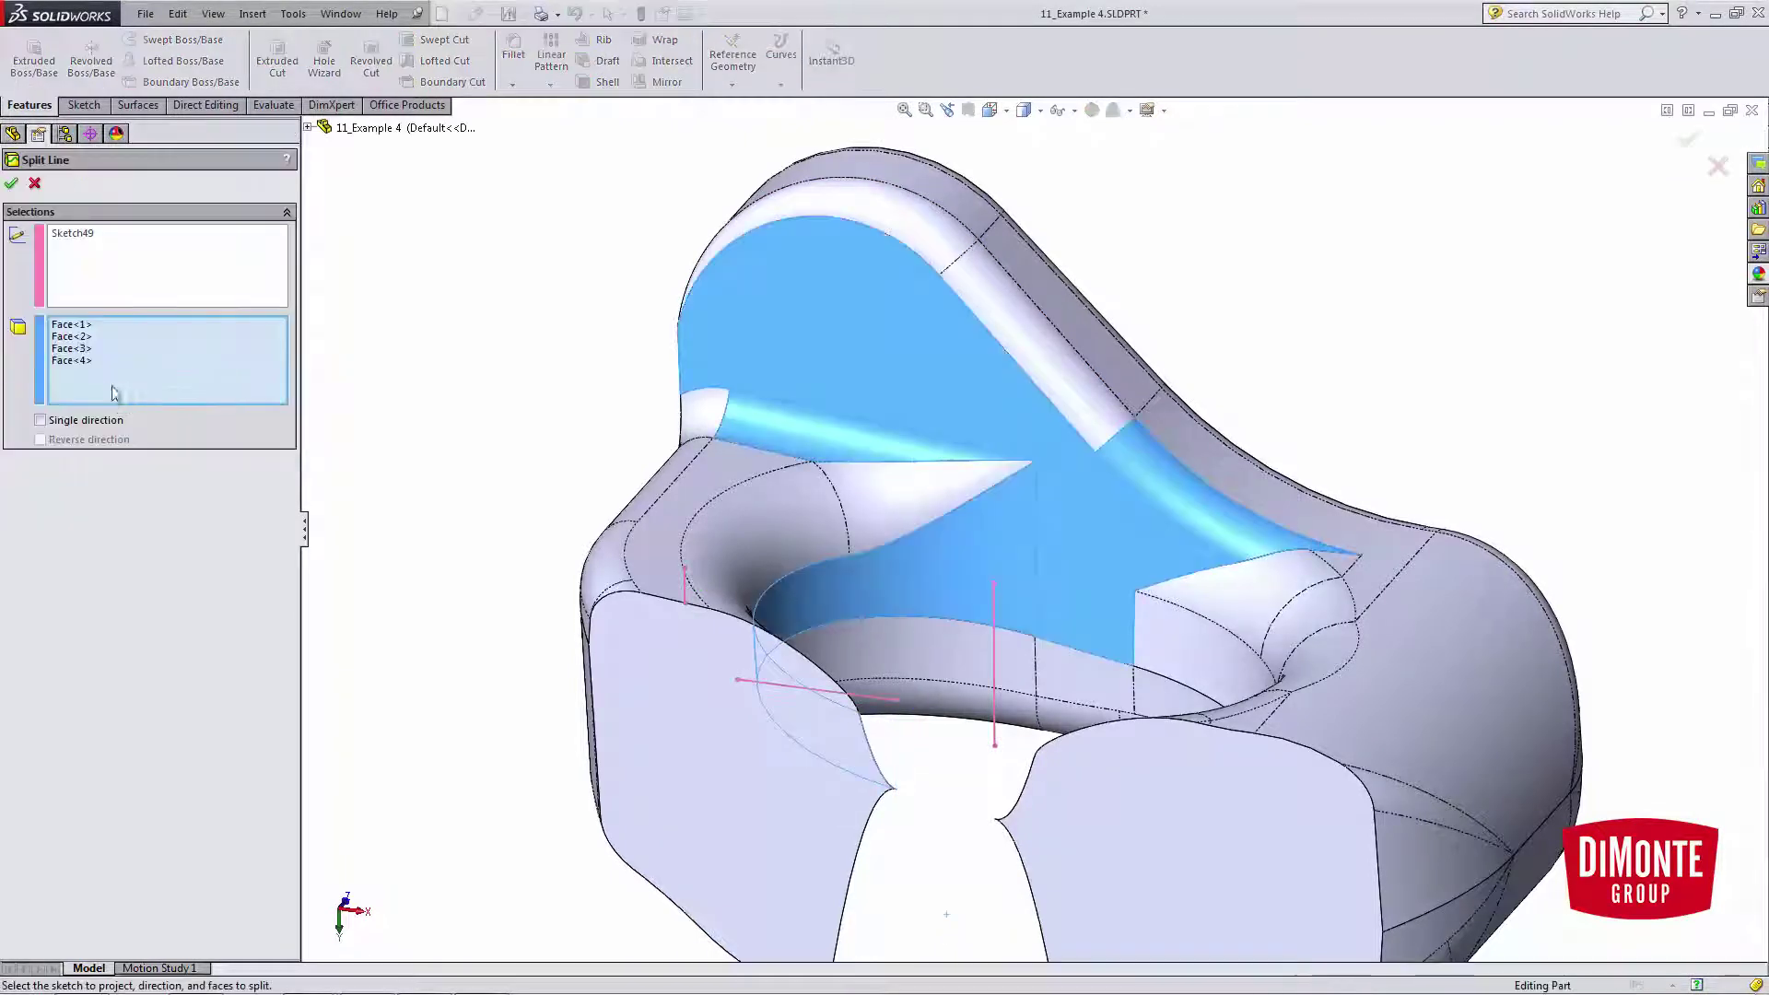
{"action": "mouse_move", "coordinate": [1087, 538]}
{"action": "middle_mouse_down"}
{"action": "mouse_move", "coordinate": [1085, 599]}
{"action": "mouse_move", "coordinate": [1054, 654]}
{"action": "middle_mouse_up"}
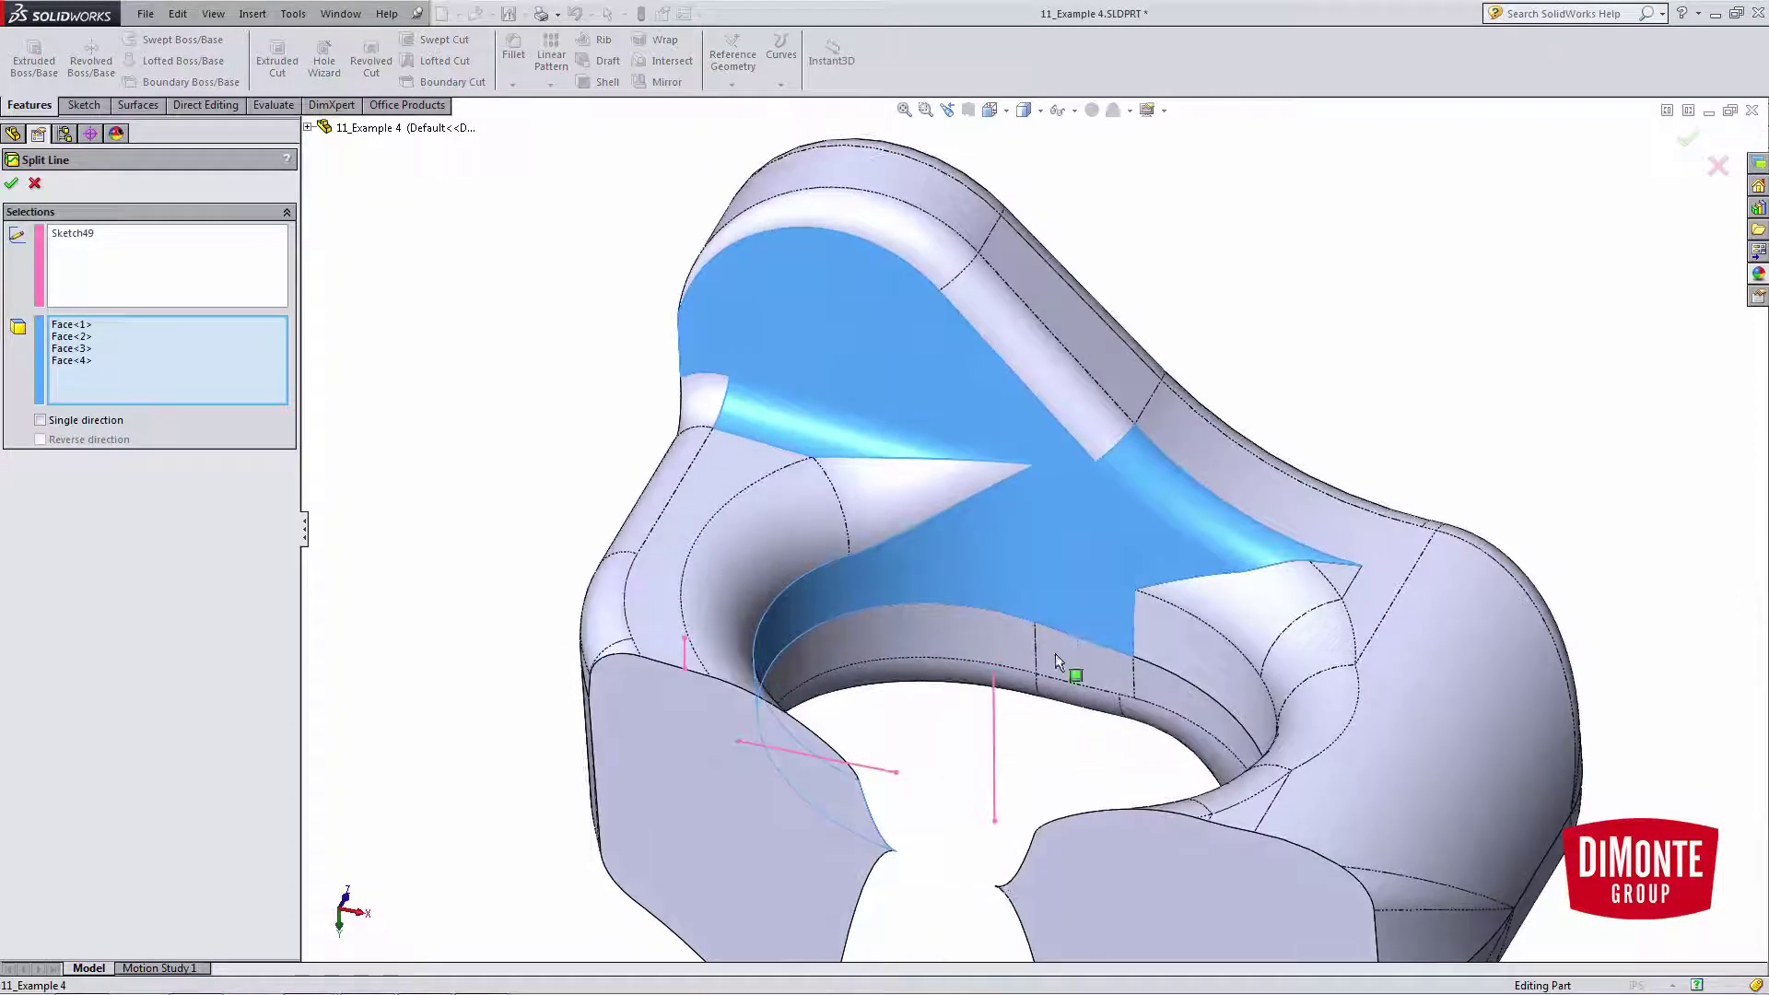
{"action": "left_click", "coordinate": [11, 182]}
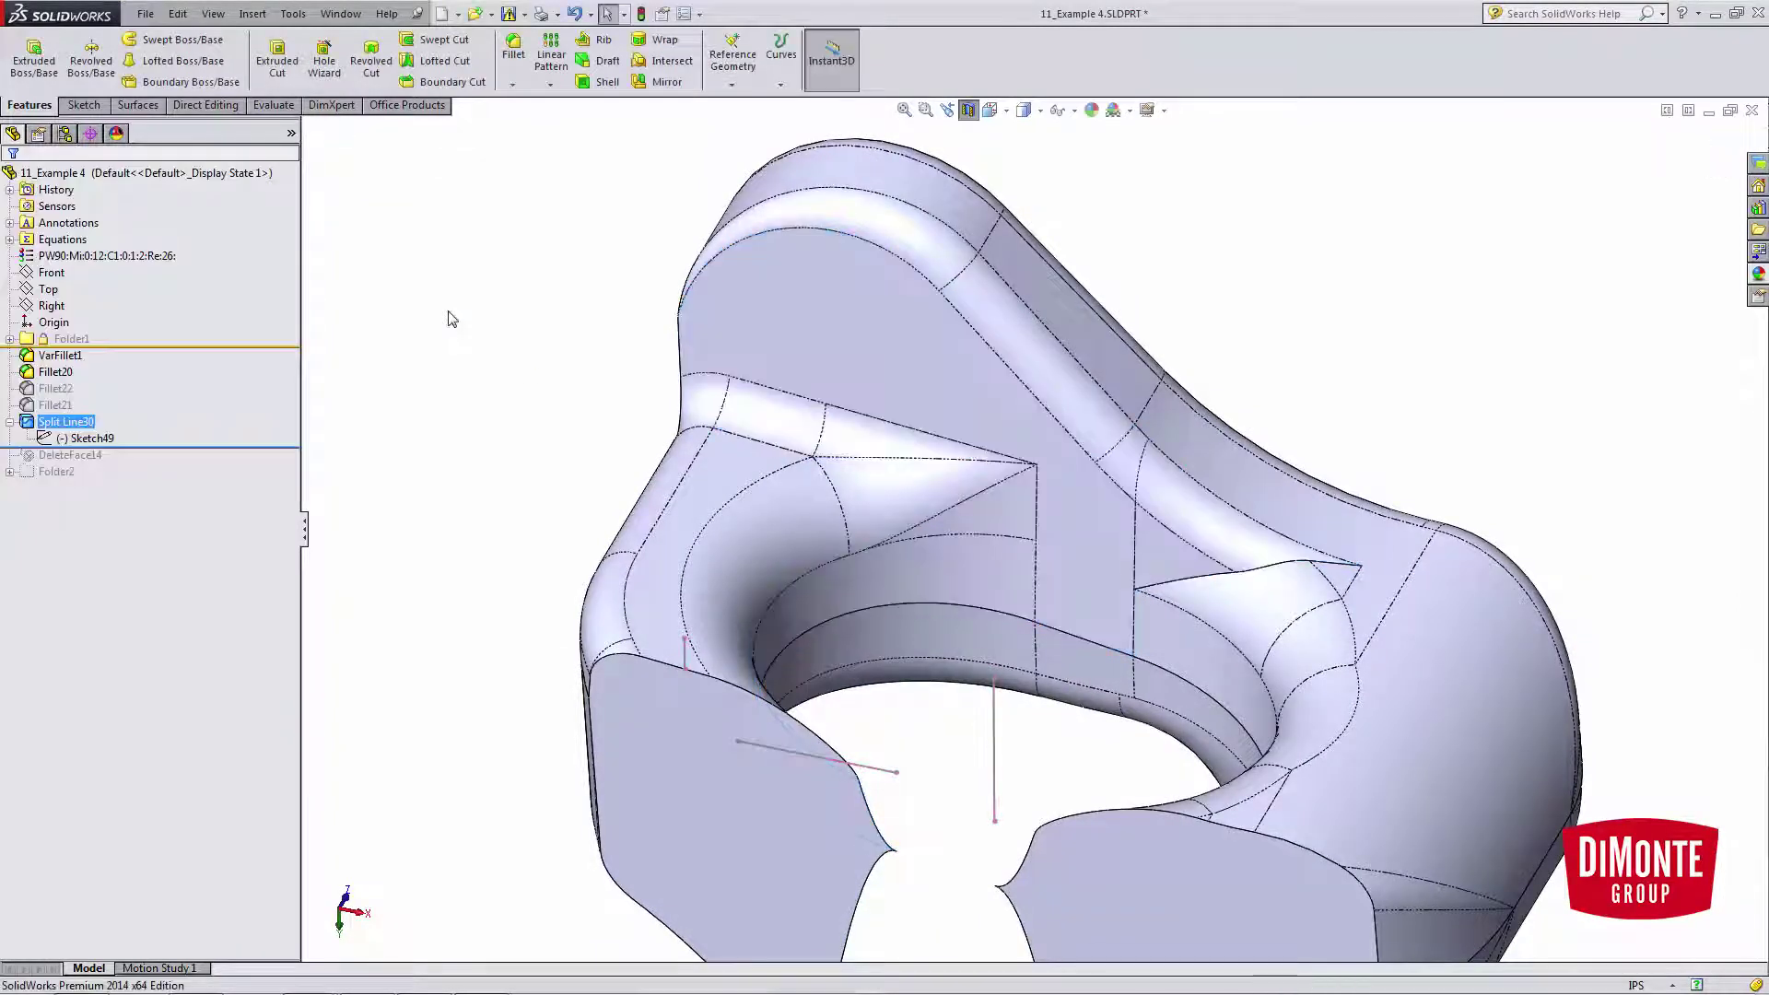
- Roll the feature history forward past DeleteFace14
{"action": "mouse_move", "coordinate": [1187, 633]}
{"action": "middle_mouse_down"}
{"action": "mouse_move", "coordinate": [1205, 533]}
{"action": "mouse_move", "coordinate": [1188, 617]}
{"action": "middle_mouse_up"}
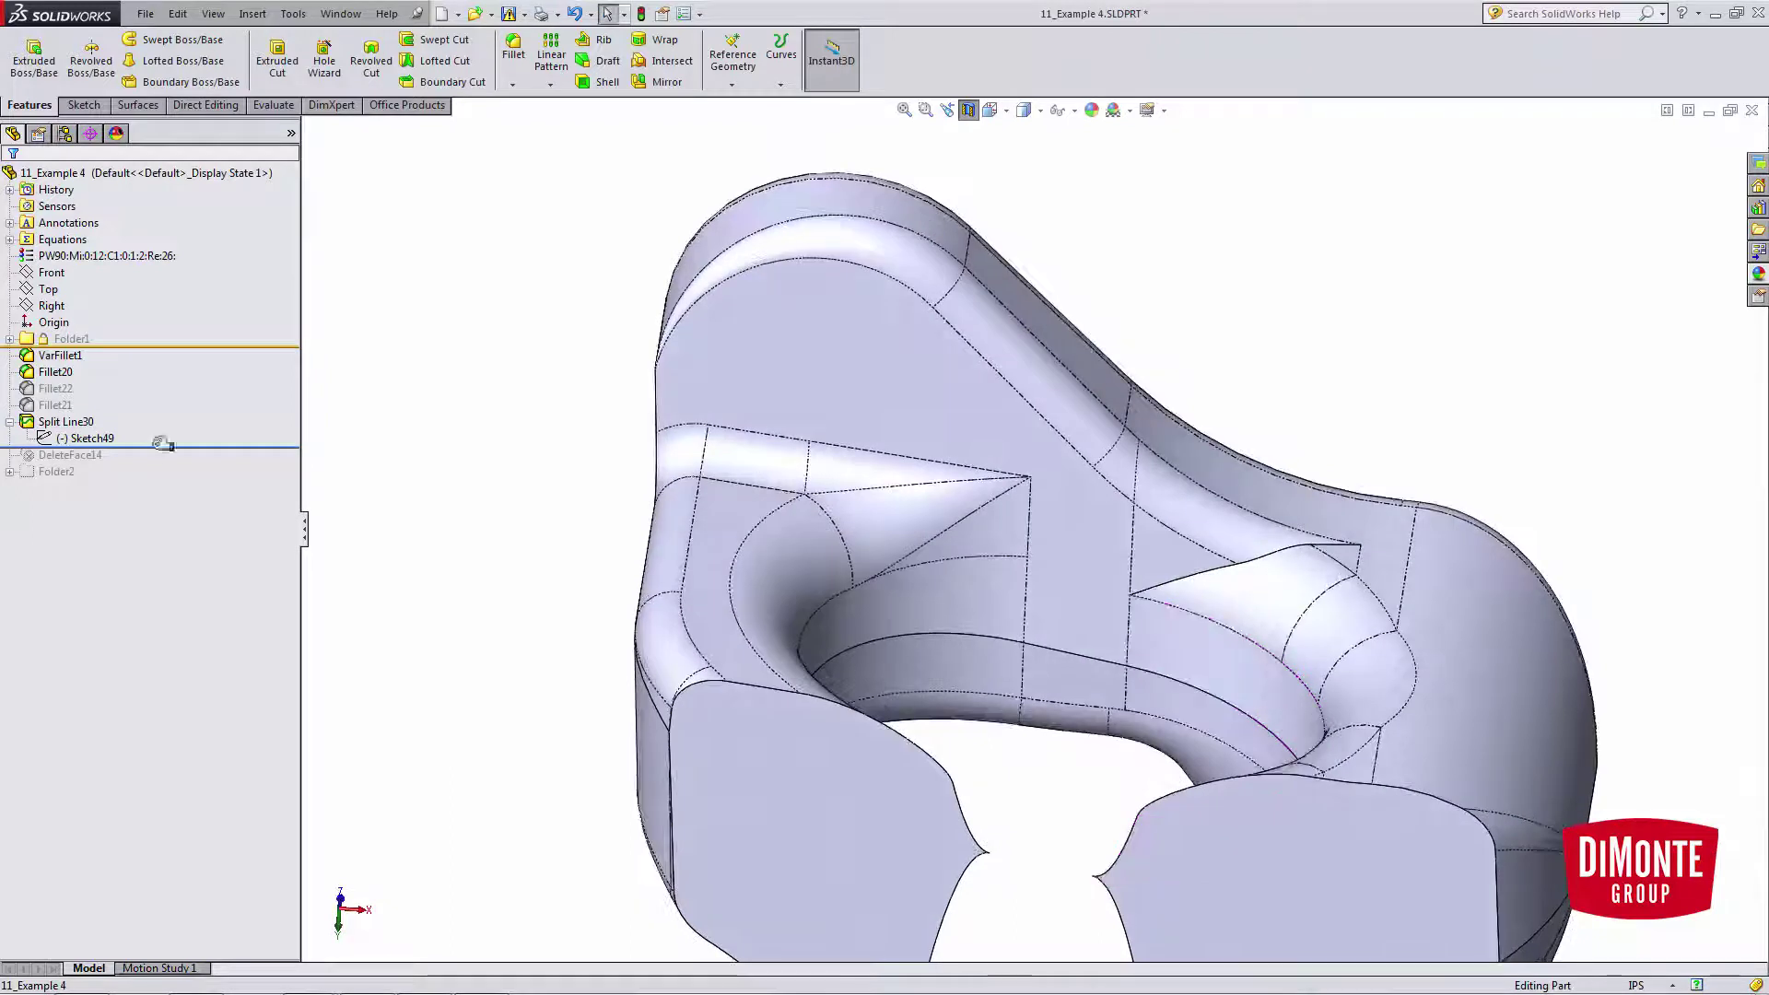
{"action": "left_click_drag", "start_coordinate": [155, 446], "coordinate": [146, 461]}
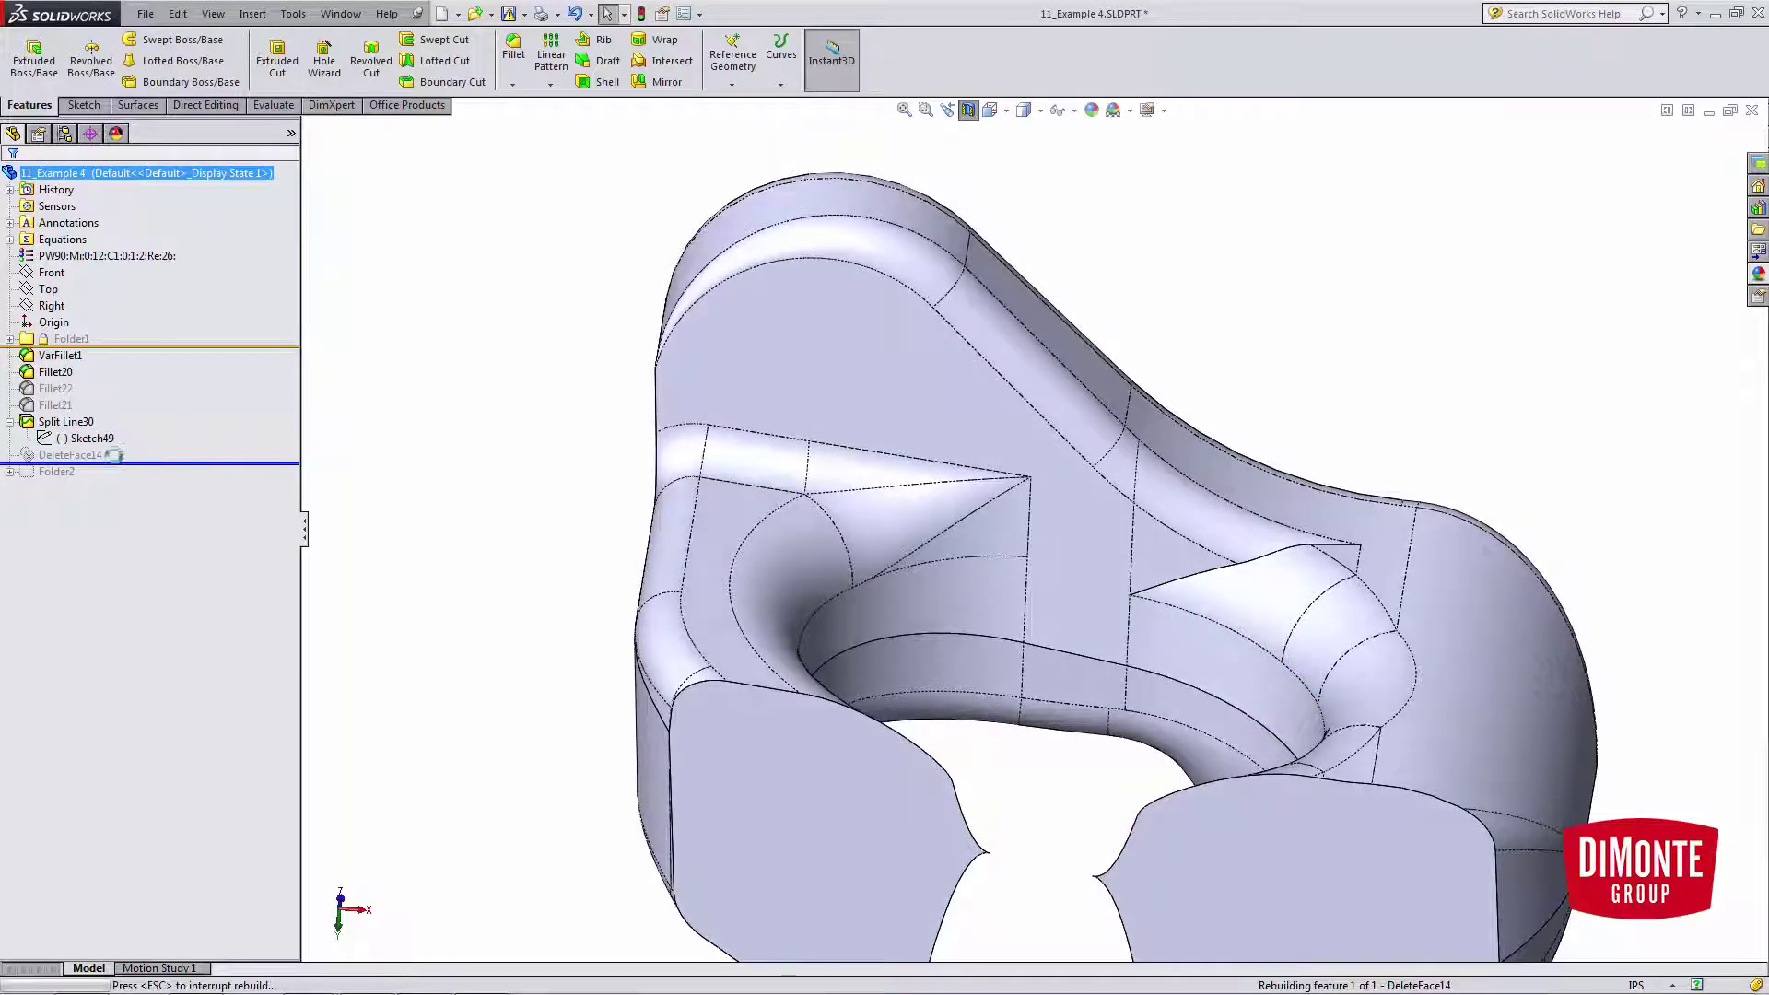
- Open the definition of DeleteFace14 to review the selected faces and the Delete and Fill option with Tangent fill, and accept it
{"action": "left_click", "coordinate": [80, 455]}
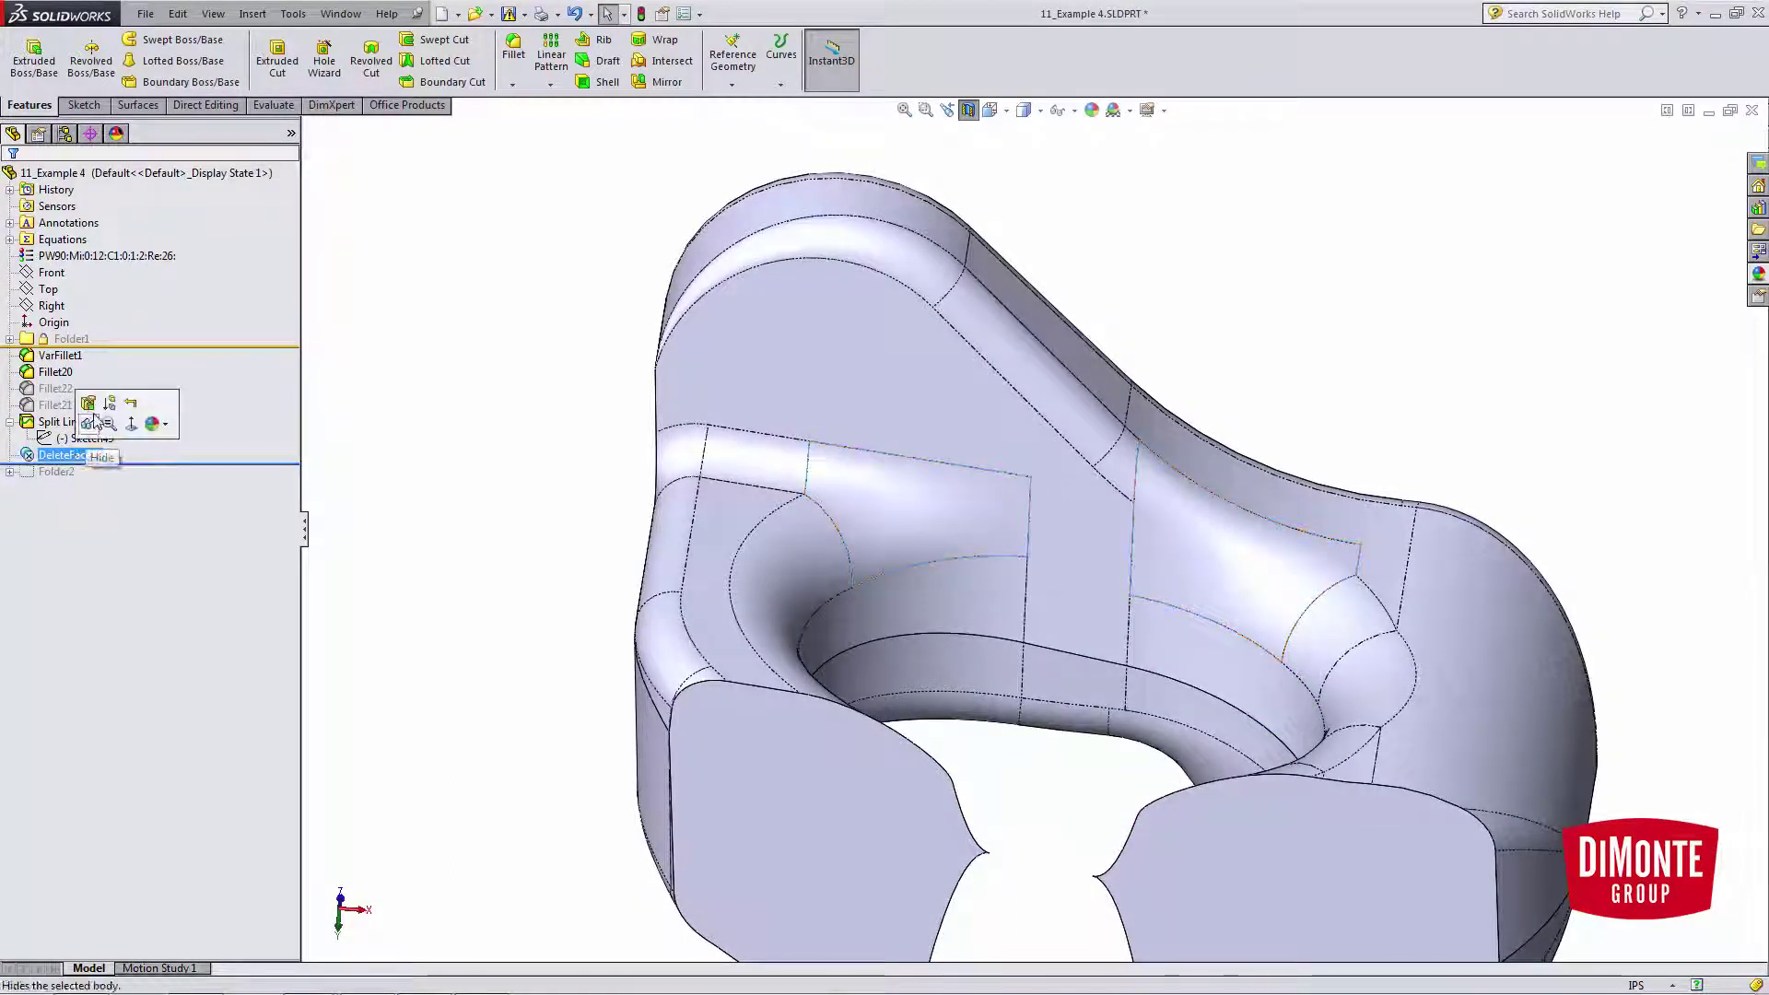
{"action": "left_click", "coordinate": [89, 409]}
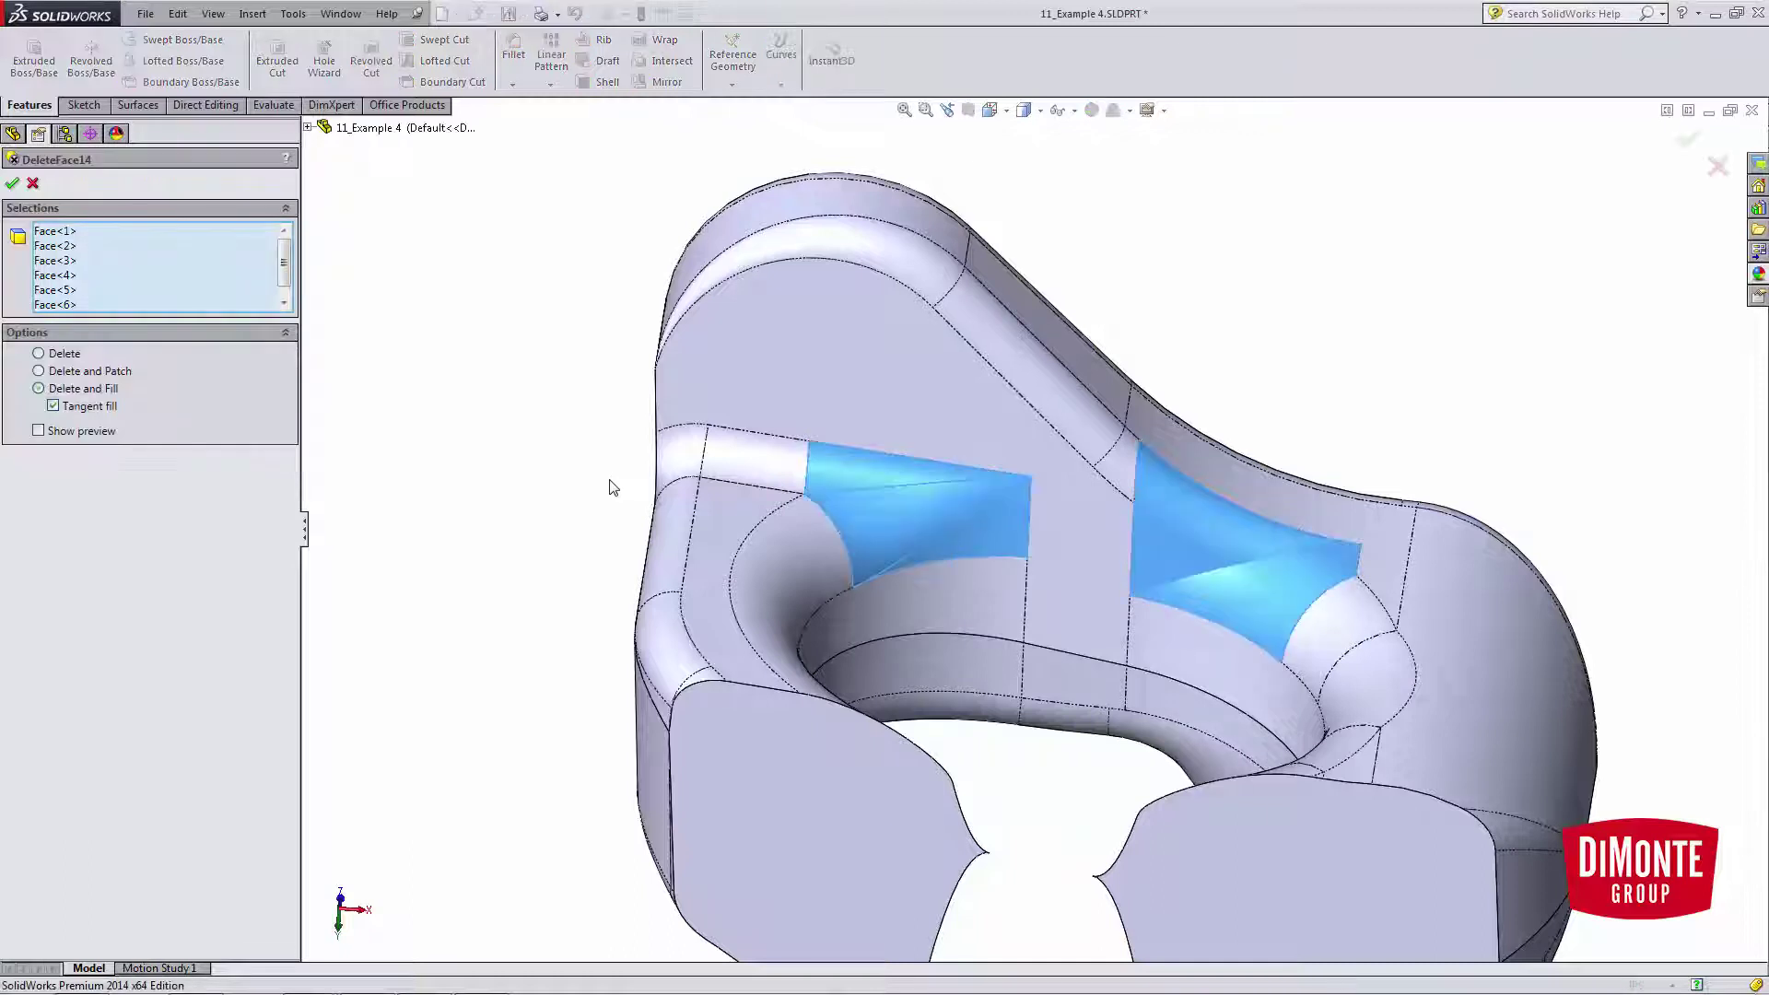
{"action": "scroll", "coordinate": [1315, 623], "scroll_direction": "down", "scroll_amount": 2}
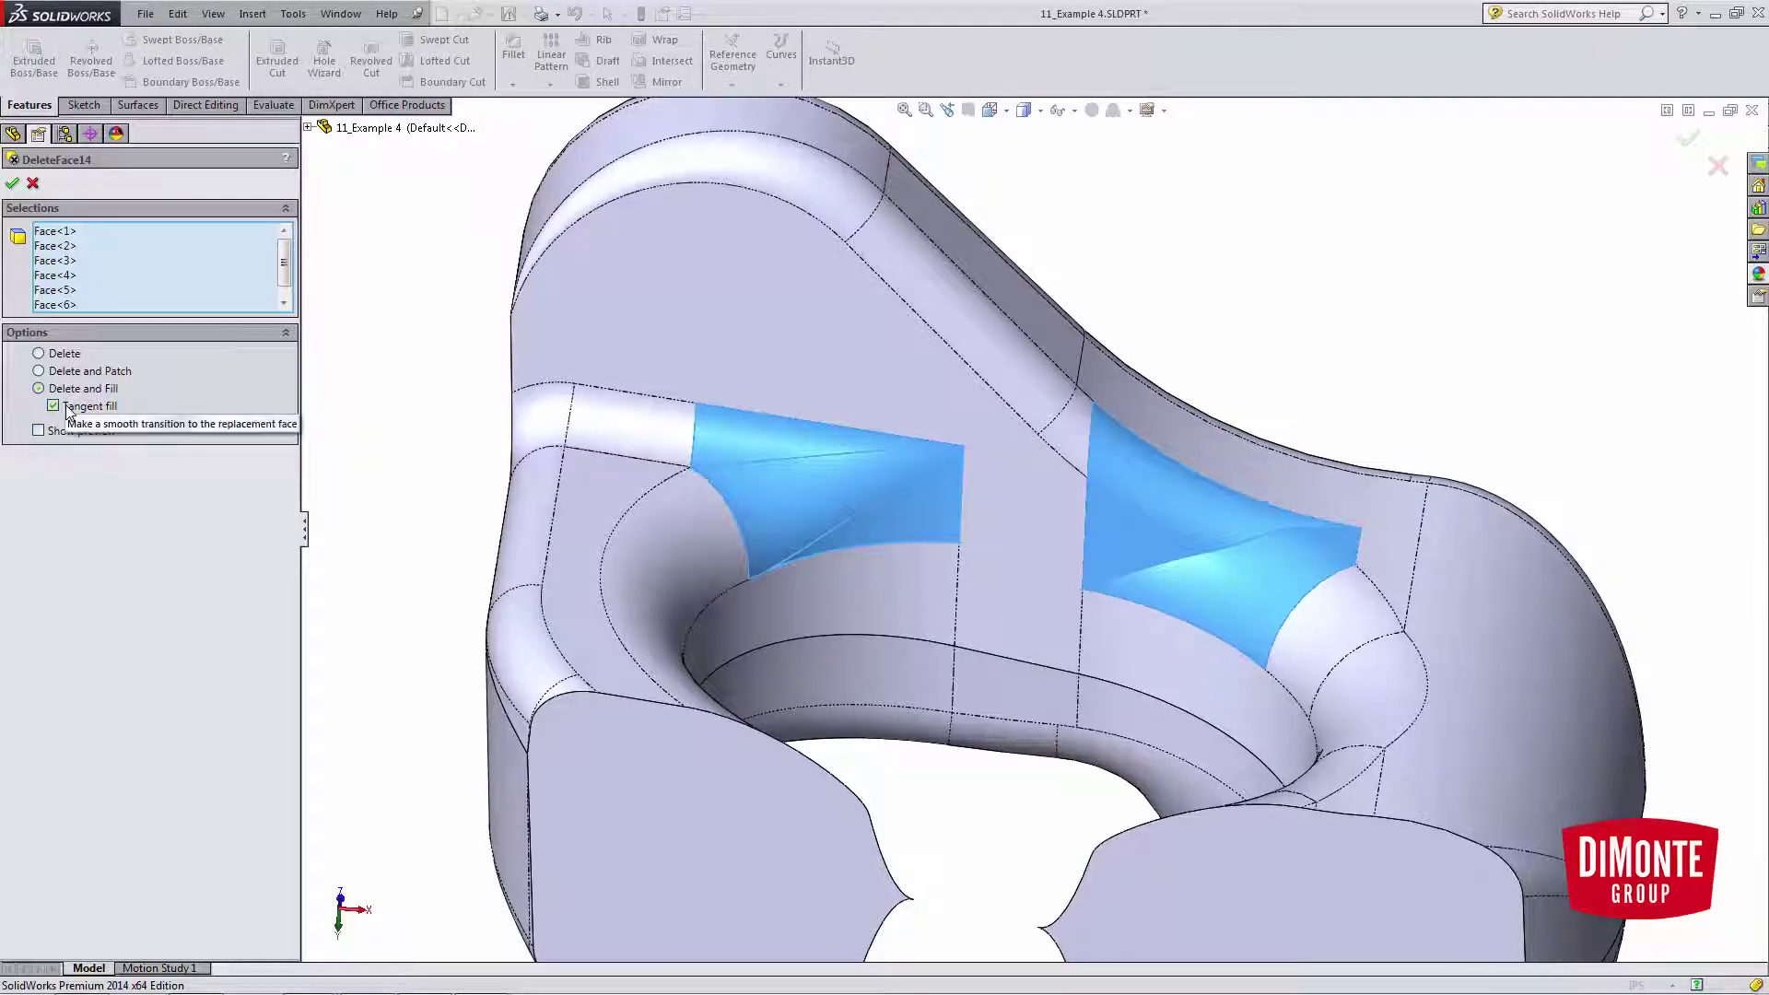
{"action": "middle_click_drag", "start_coordinate": [947, 511], "coordinate": [929, 516]}
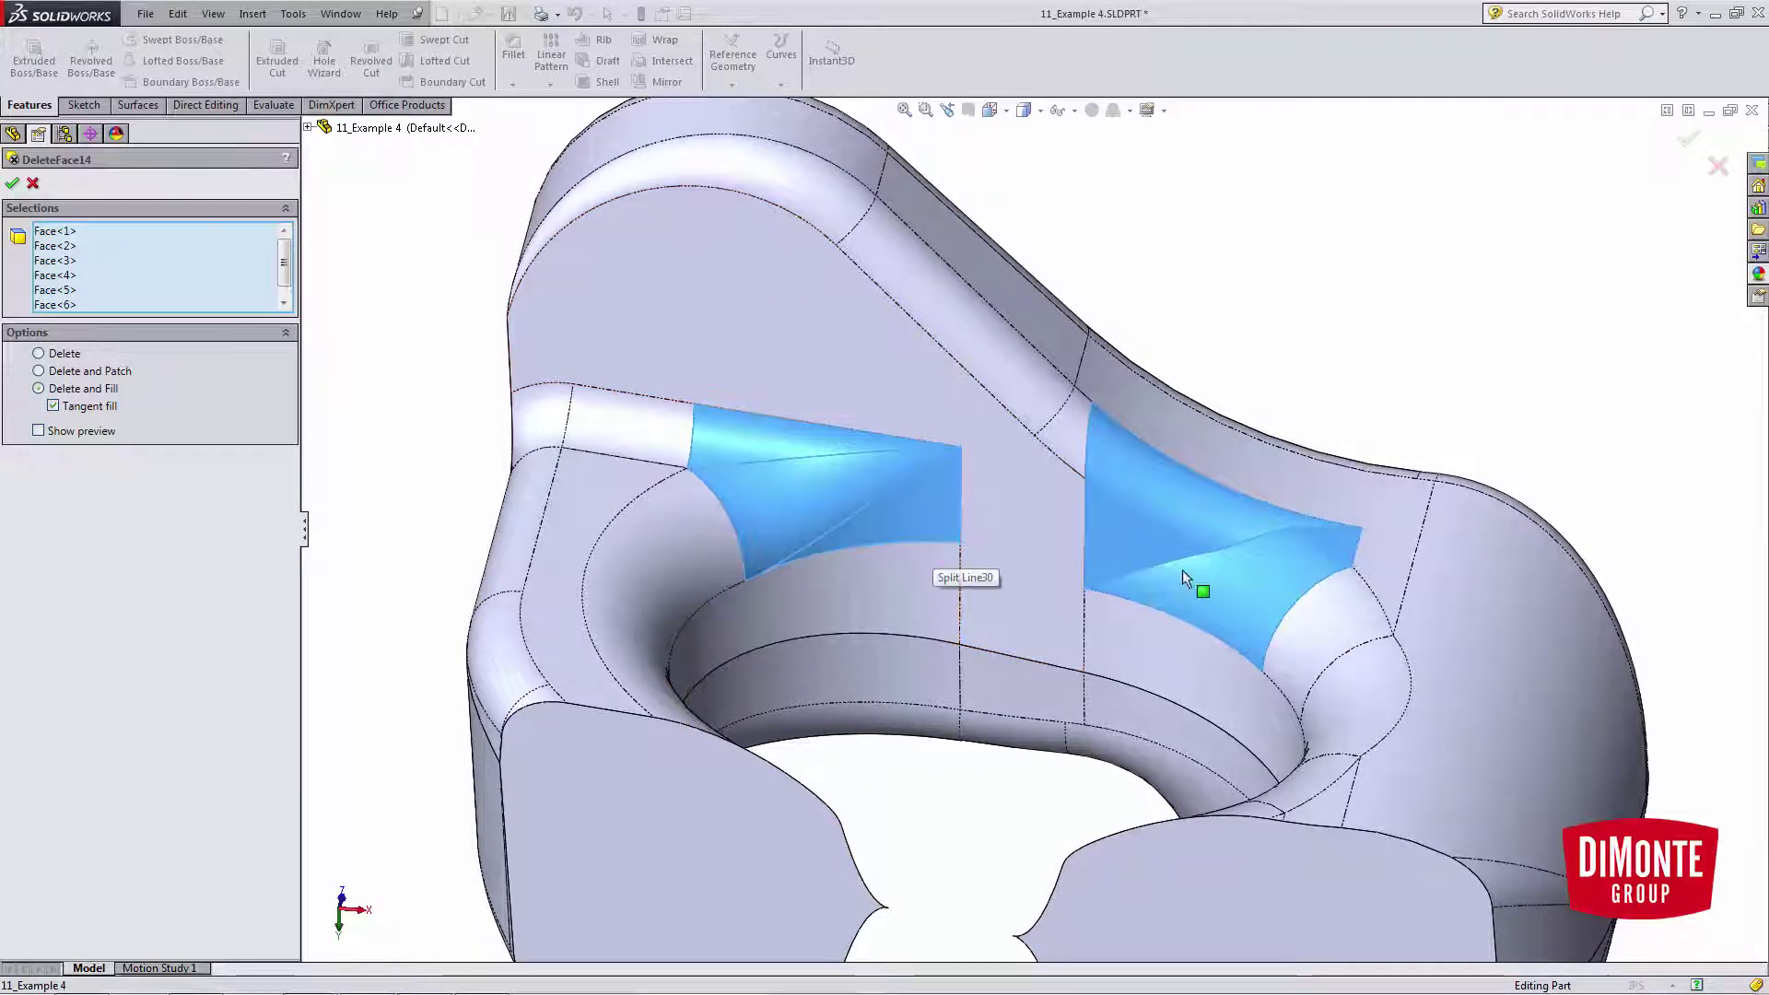
{"action": "scroll", "coordinate": [1280, 554], "scroll_direction": "down", "scroll_amount": 1}
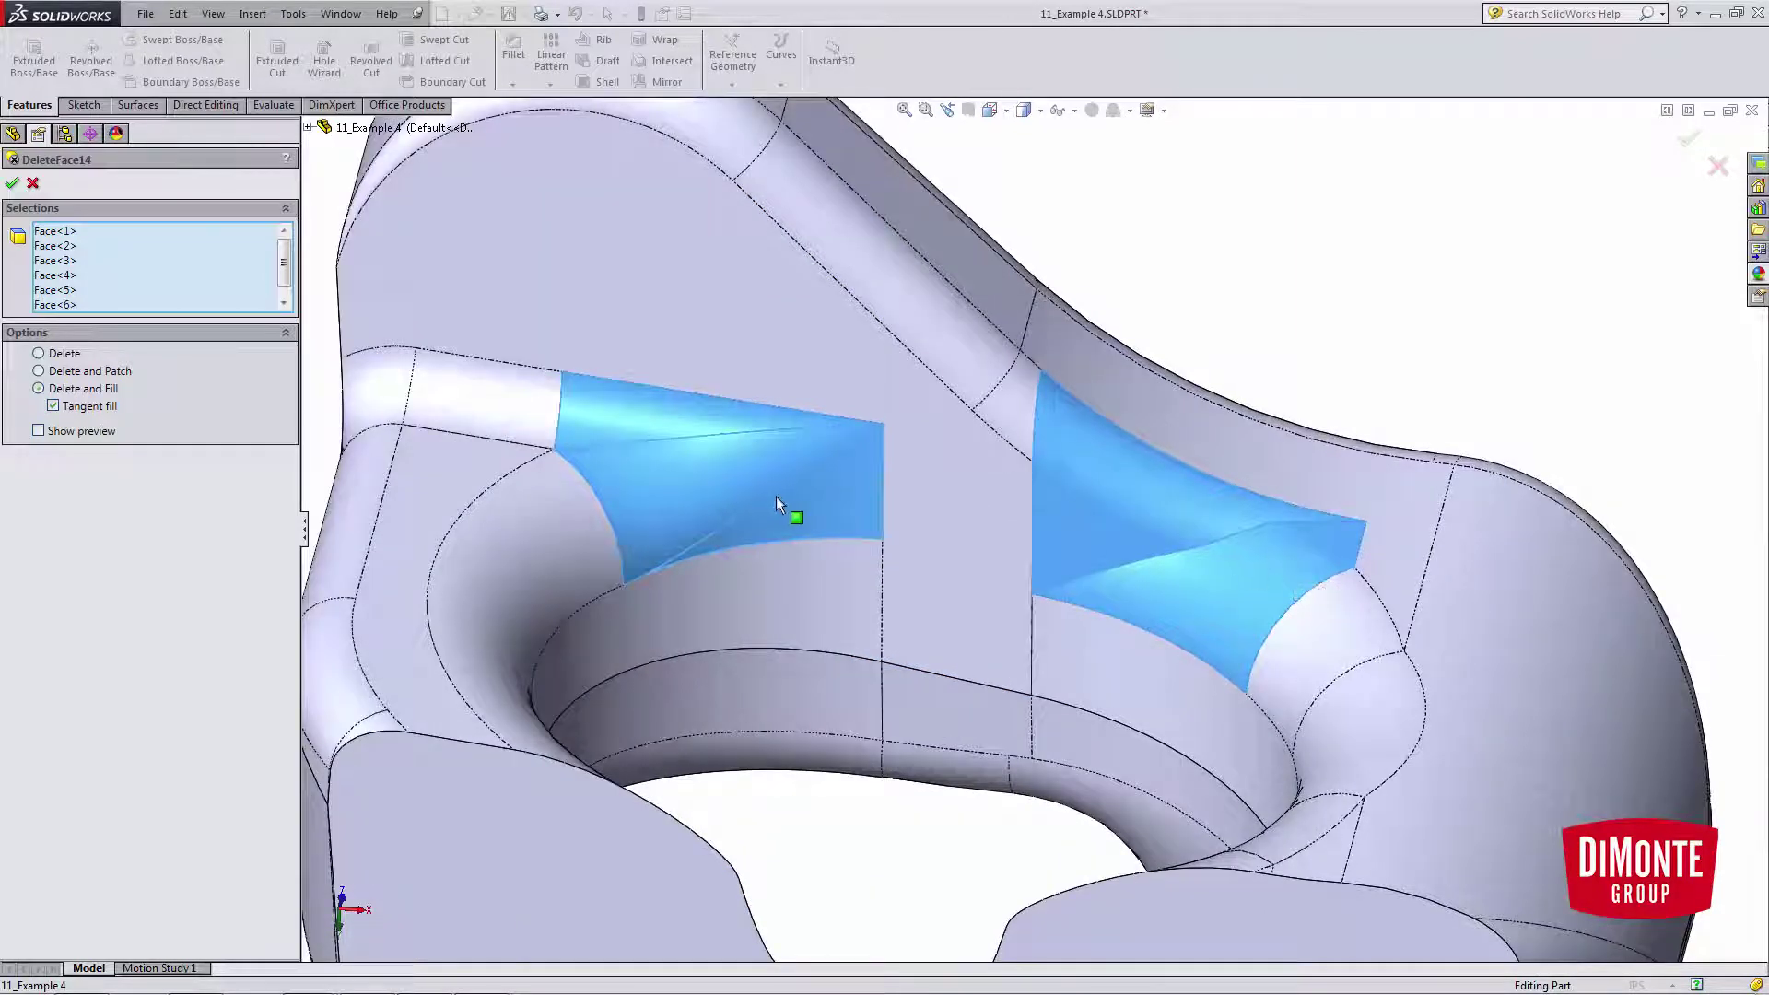
{"action": "scroll", "coordinate": [825, 533], "scroll_direction": "up", "scroll_amount": 1}
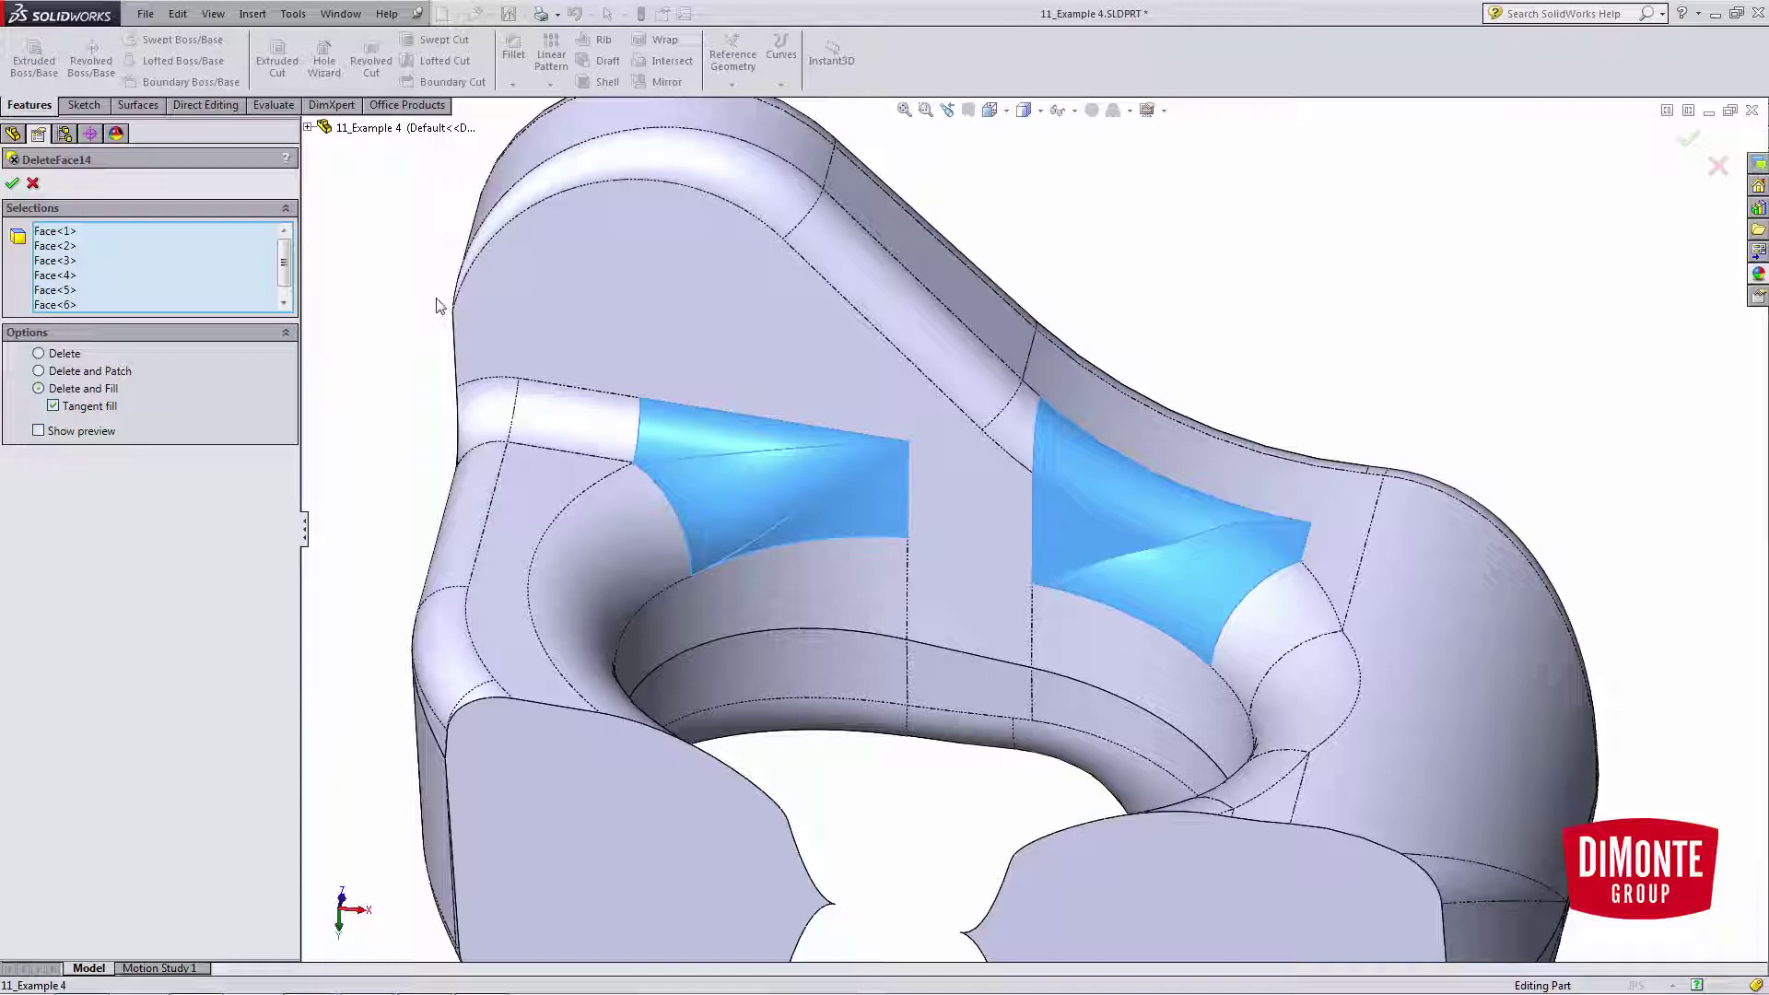
{"action": "left_click", "coordinate": [12, 185]}
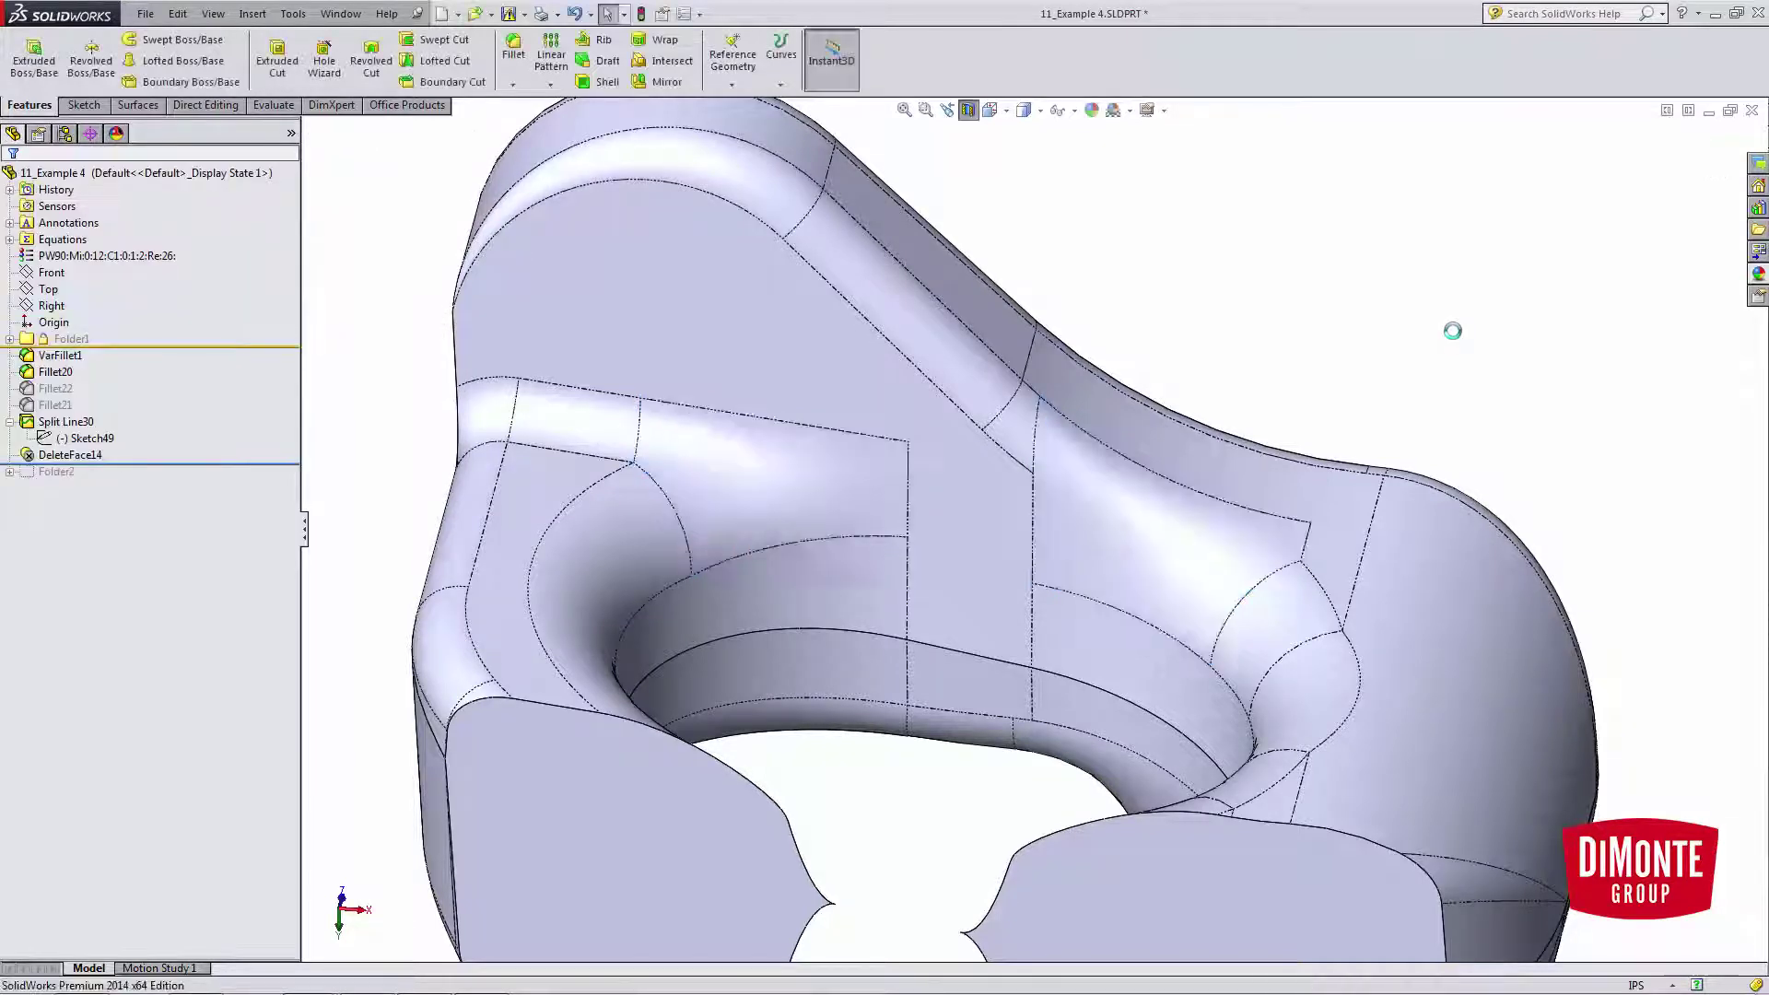
- Roll the feature history back before DeleteFace14 and forward past it again to compare the fillet corners with the filled faces
{"action": "middle_click_drag", "start_coordinate": [833, 505], "coordinate": [831, 470]}
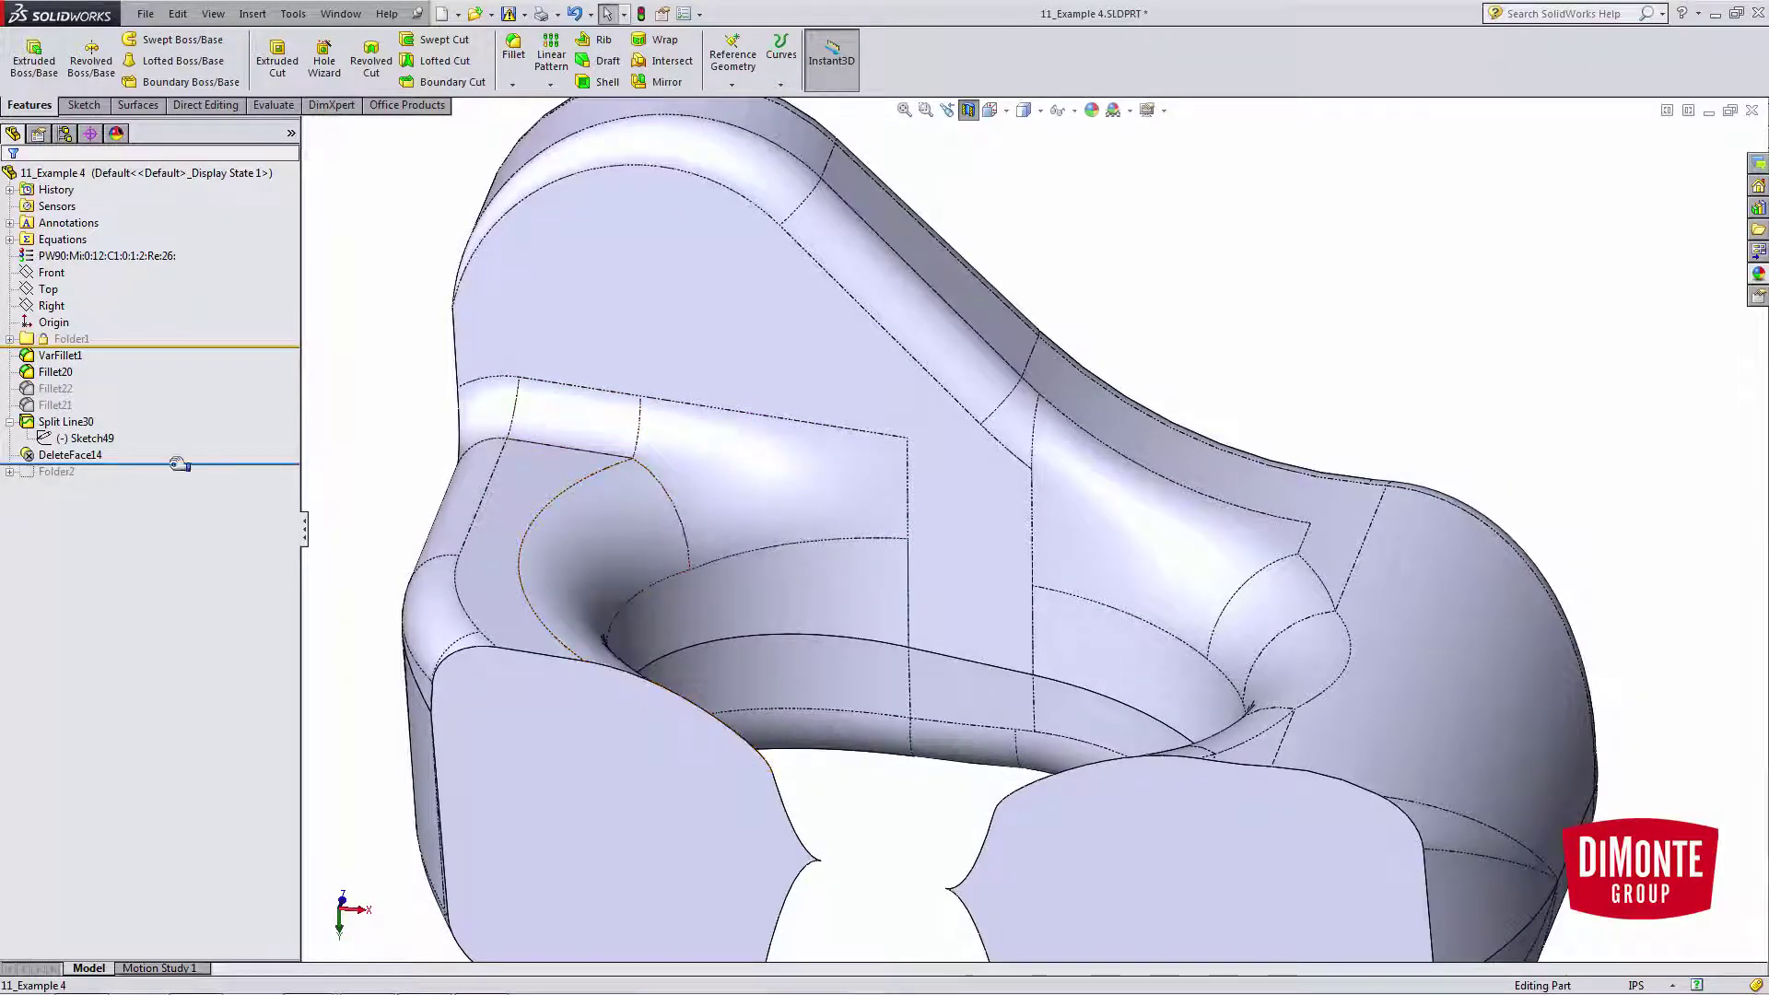
{"action": "left_click_drag", "start_coordinate": [179, 463], "coordinate": [221, 448]}
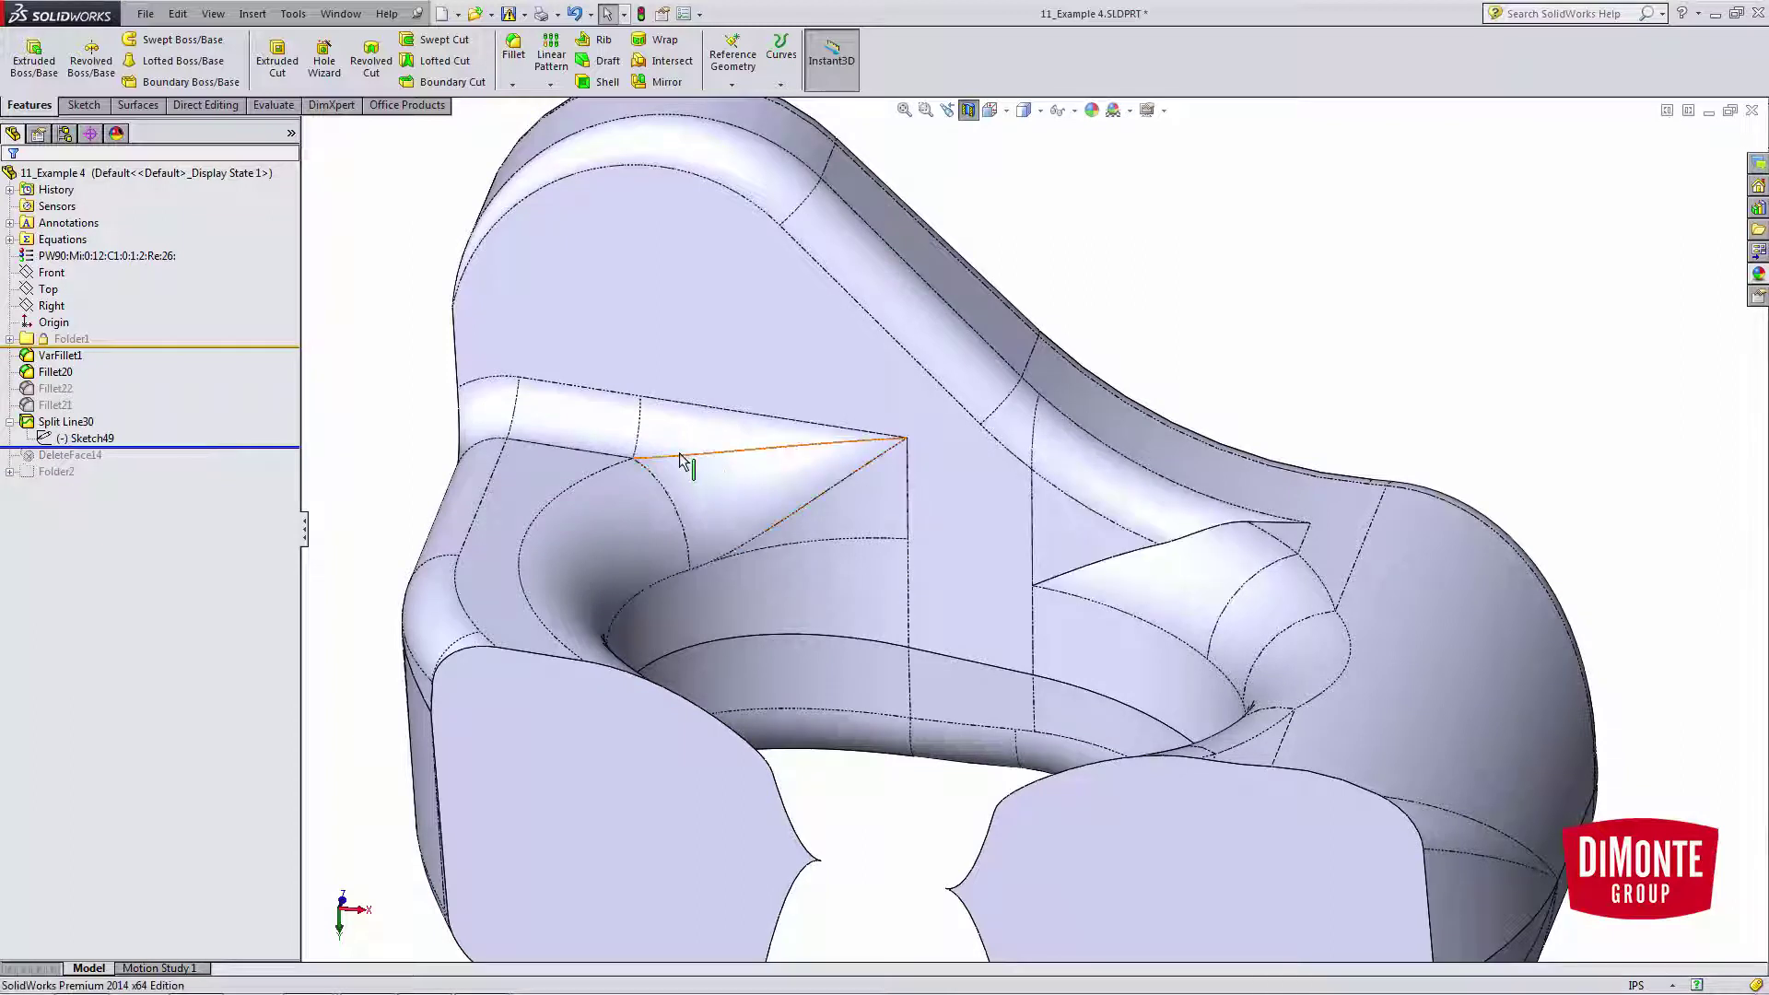
{"action": "left_click_drag", "start_coordinate": [125, 450], "coordinate": [129, 464]}
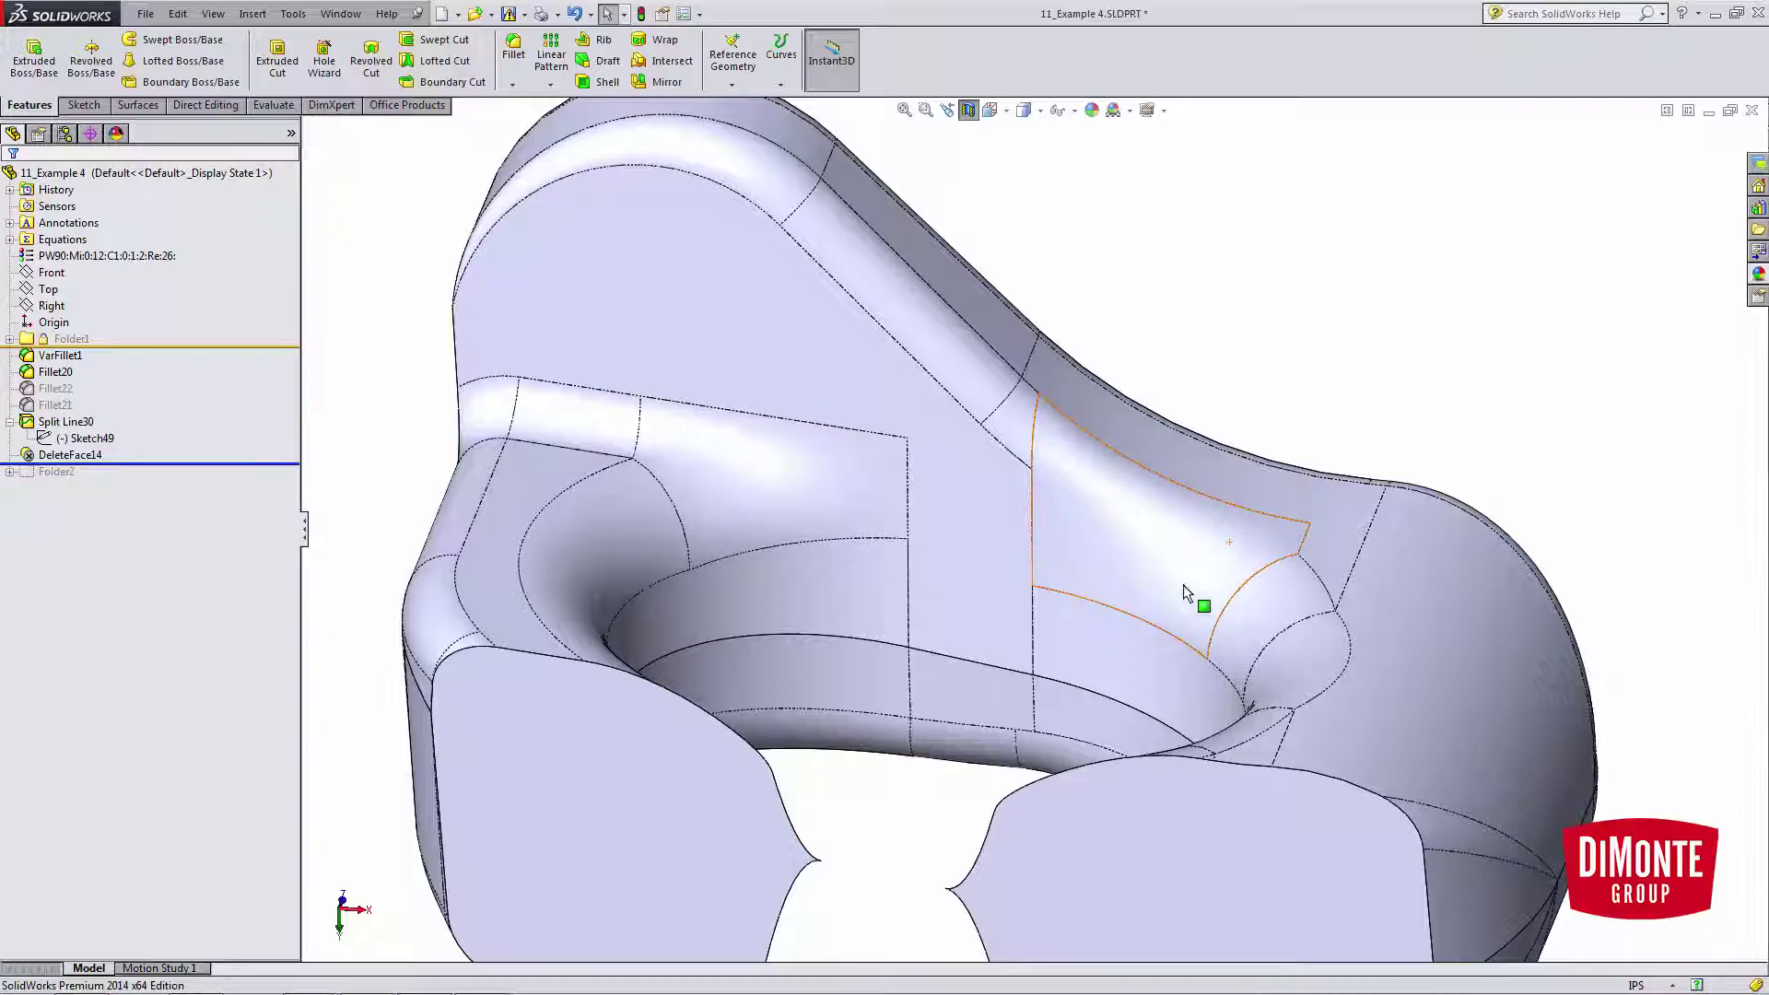
{"action": "middle_click_drag", "start_coordinate": [1186, 593], "coordinate": [1173, 649]}
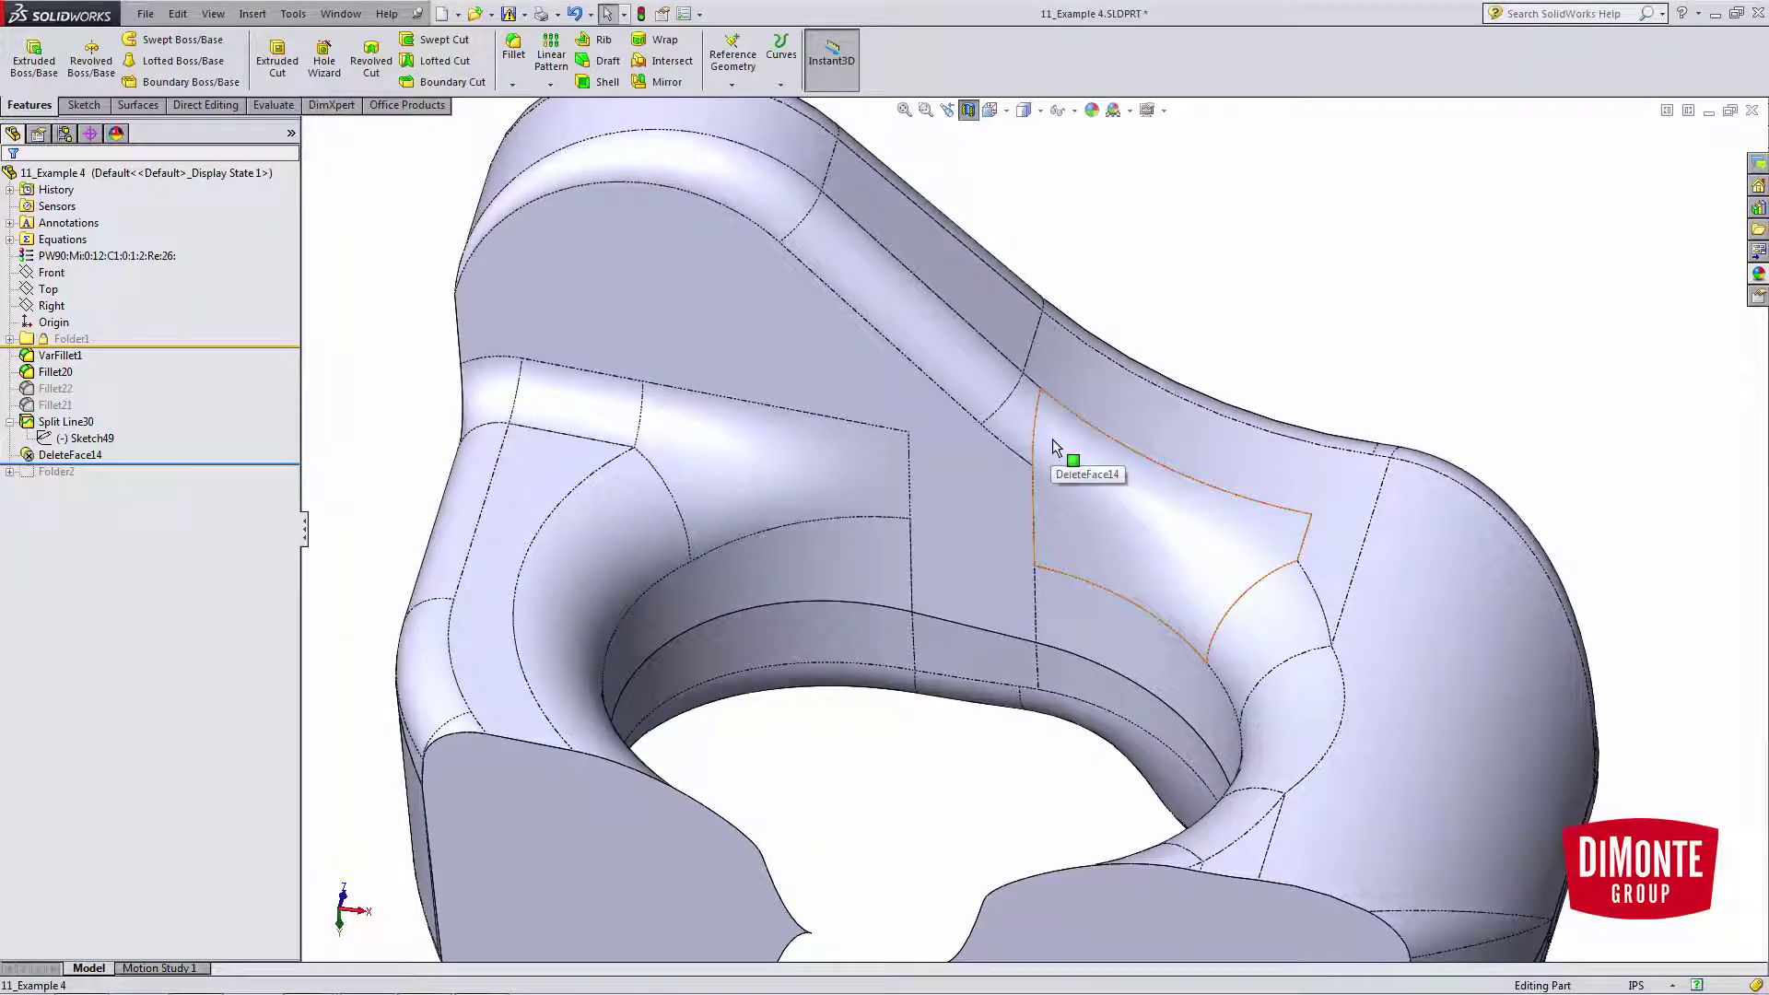
{"action": "middle_click_drag", "start_coordinate": [1232, 624], "coordinate": [1198, 584]}
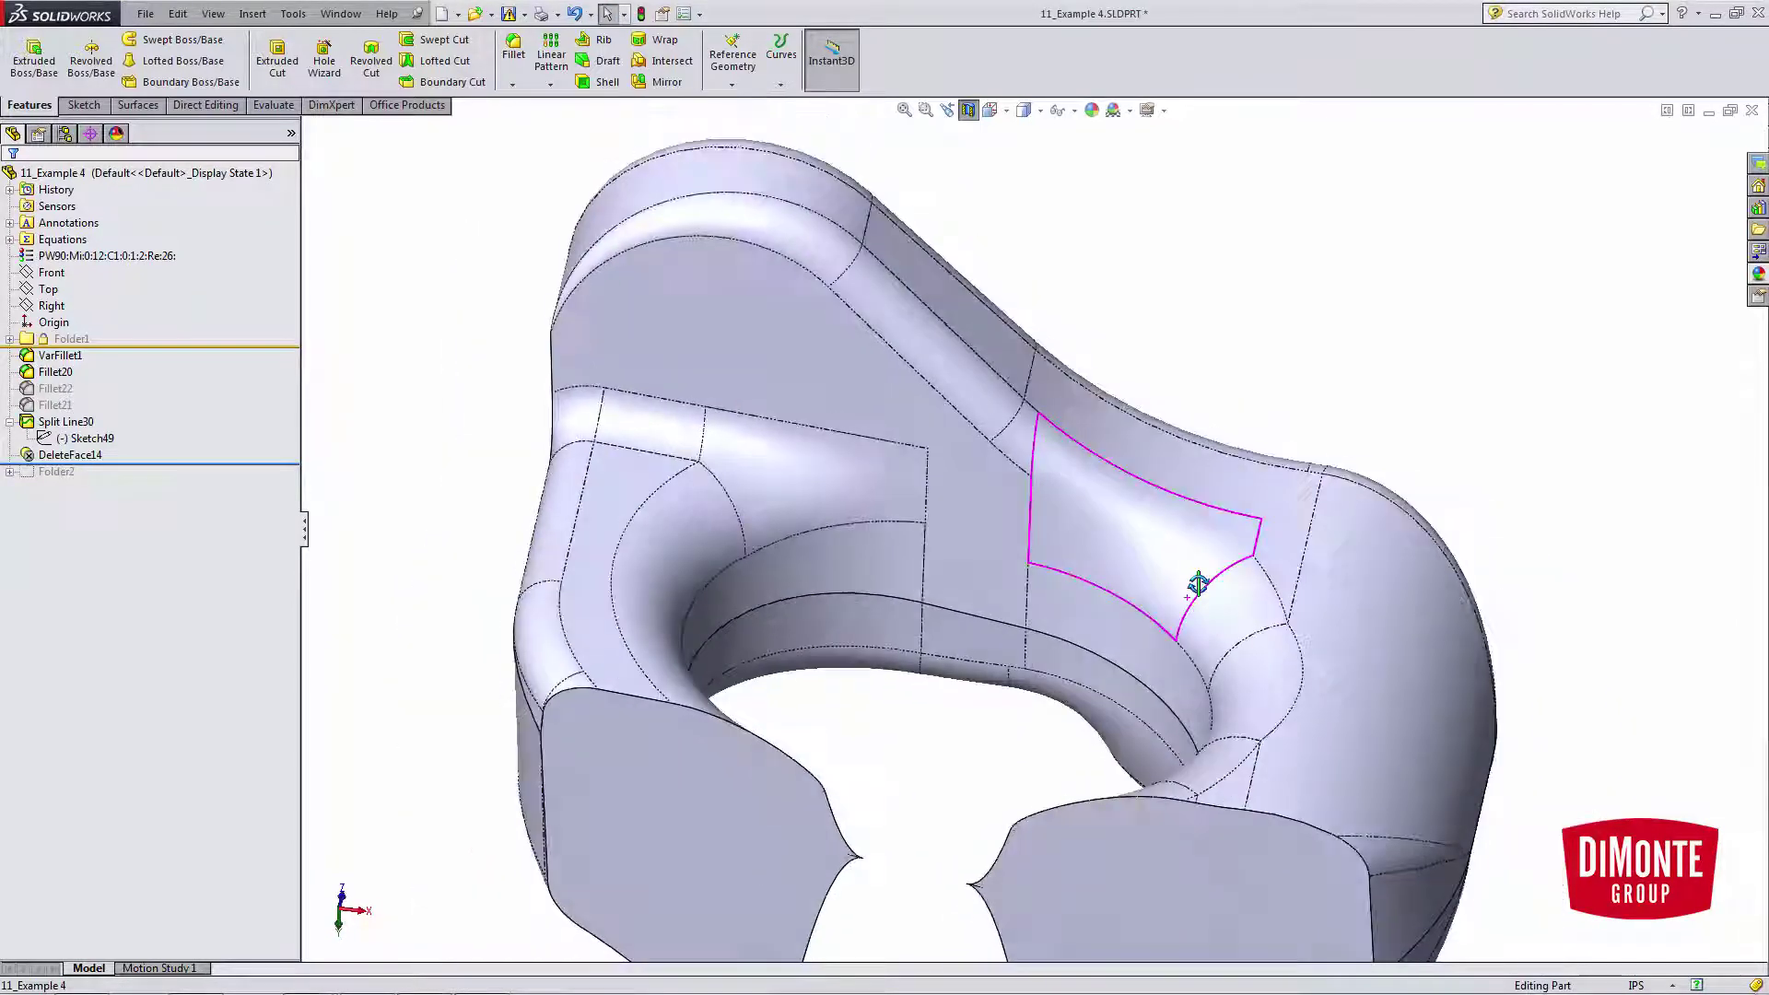
- Turn off the section view and inspect the whole part shaded without edges, finishing in shaded display with edges
{"action": "left_click", "coordinate": [967, 109]}
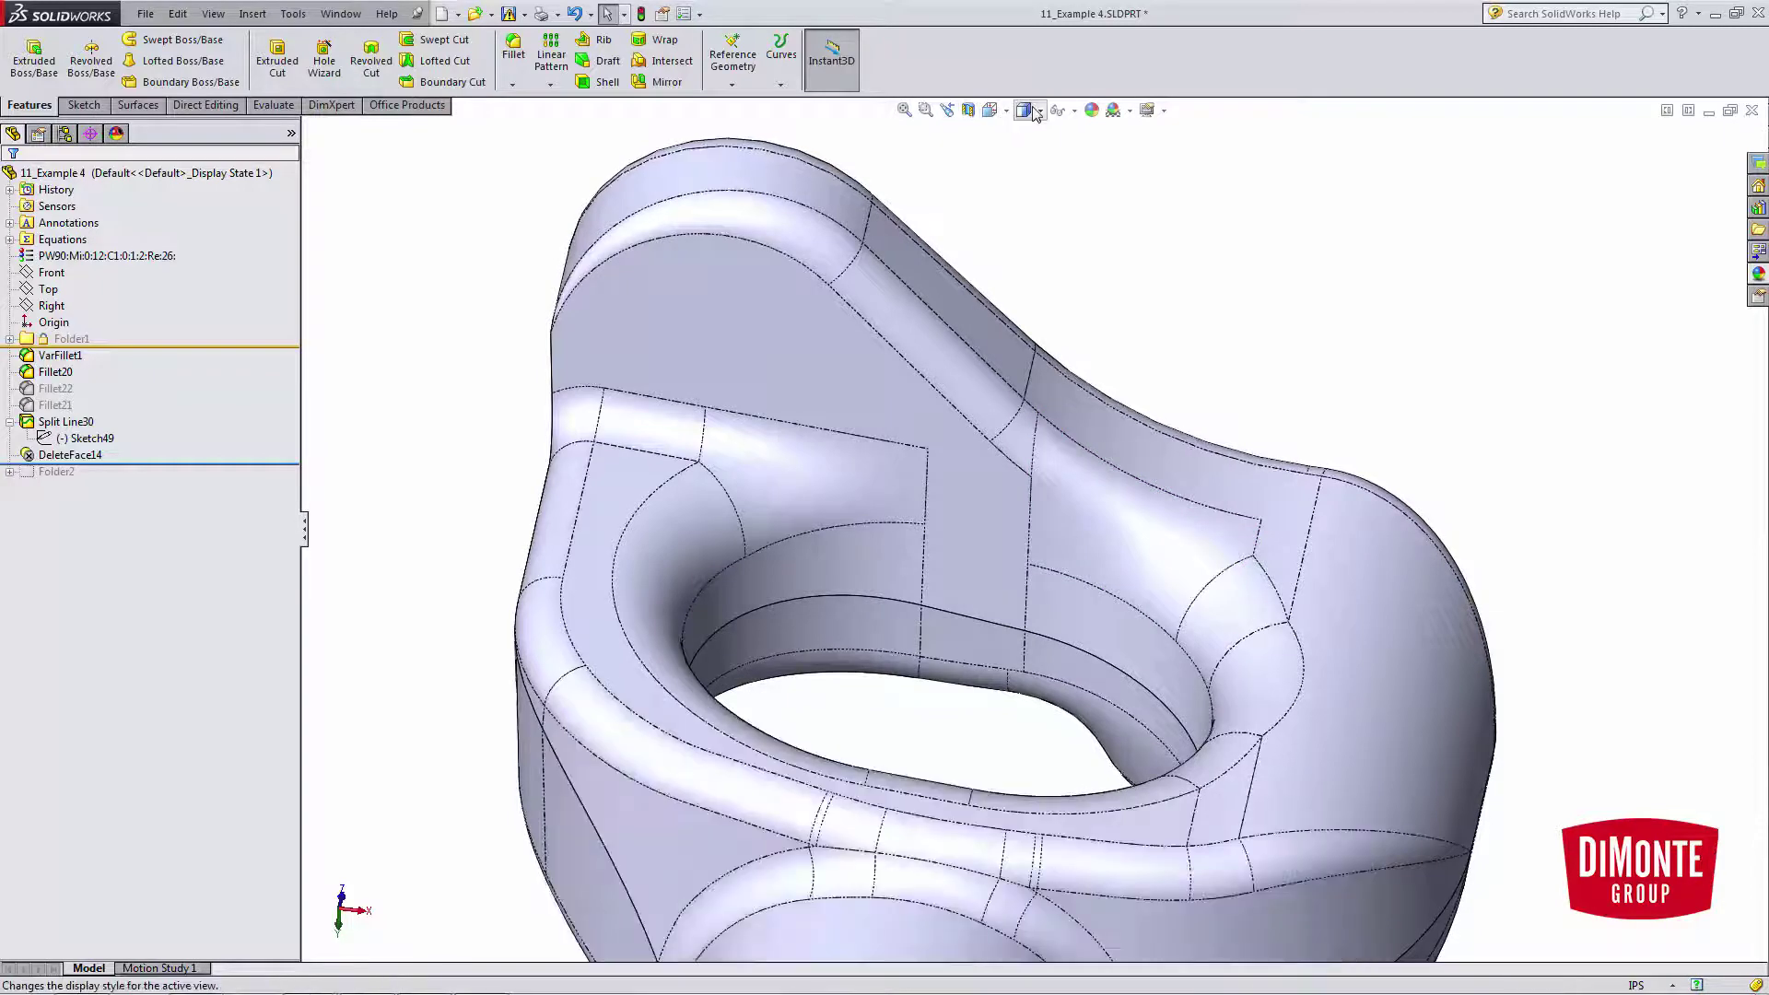
{"action": "left_click", "coordinate": [1034, 112]}
{"action": "left_click", "coordinate": [1027, 152]}
{"action": "mouse_move", "coordinate": [1216, 539]}
{"action": "middle_mouse_down"}
{"action": "mouse_move", "coordinate": [1185, 612]}
{"action": "mouse_move", "coordinate": [1228, 707]}
{"action": "mouse_move", "coordinate": [1148, 649]}
{"action": "middle_mouse_up"}
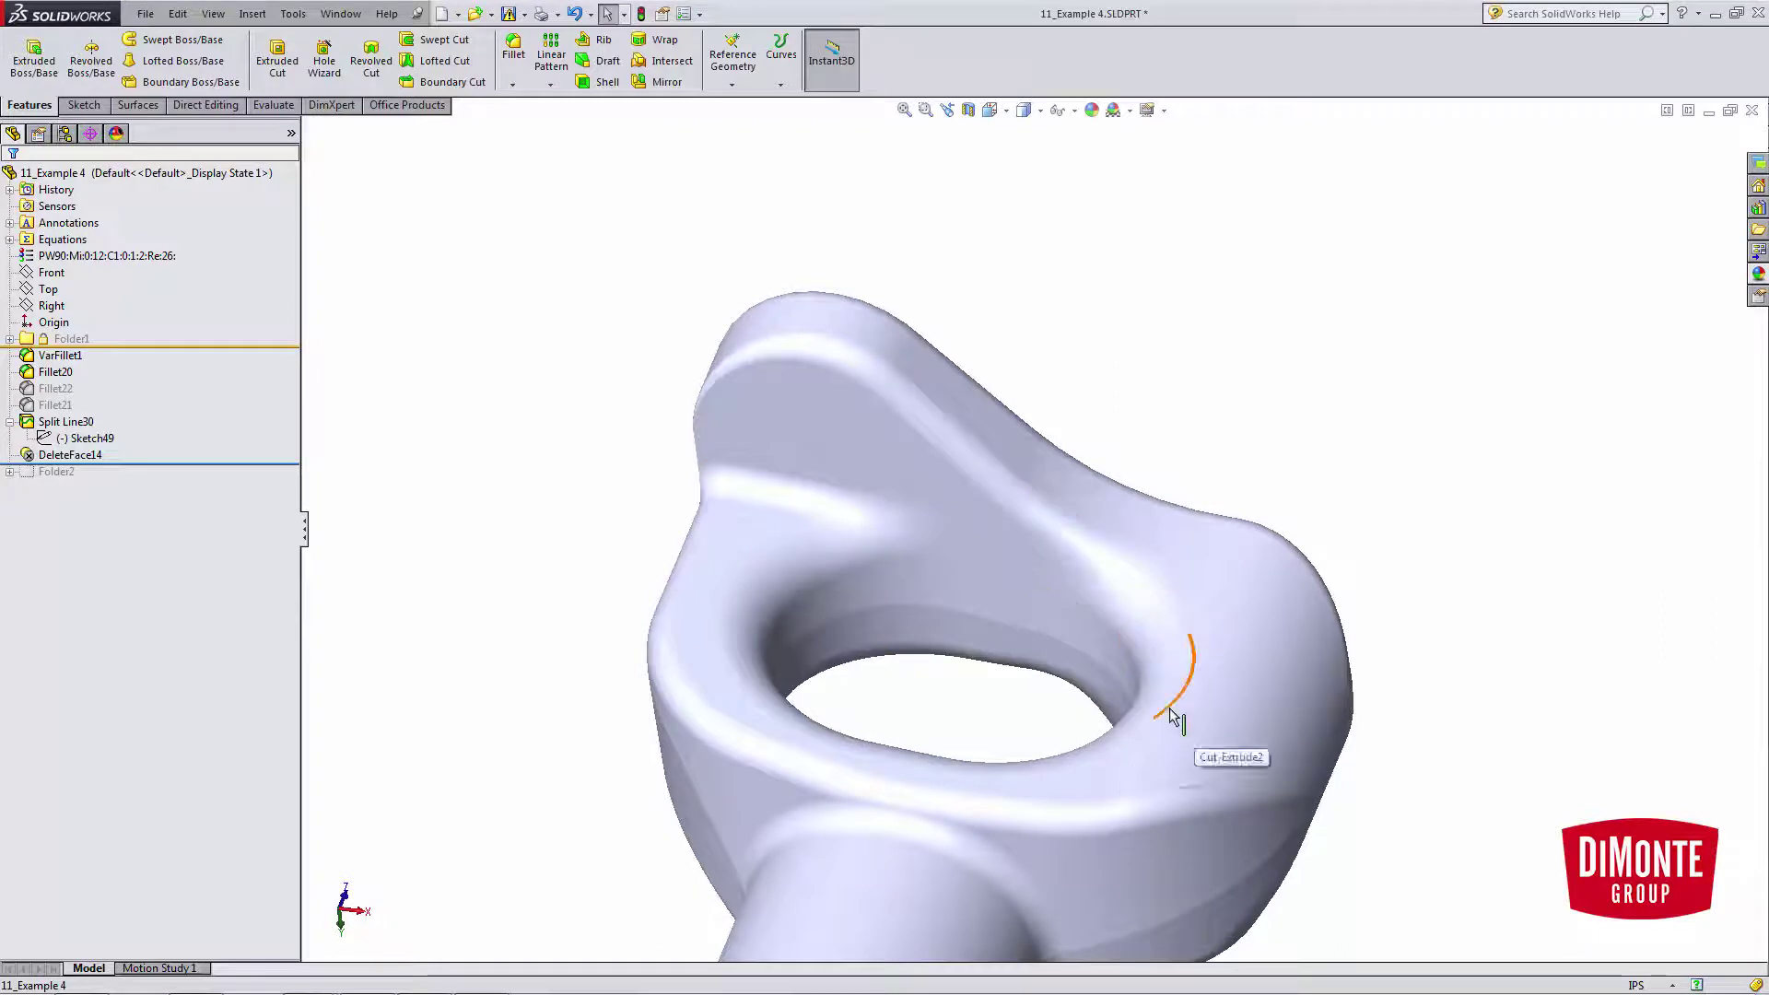
{"action": "middle_click_drag", "start_coordinate": [1169, 711], "coordinate": [1163, 678]}
{"action": "left_click", "coordinate": [1041, 114]}
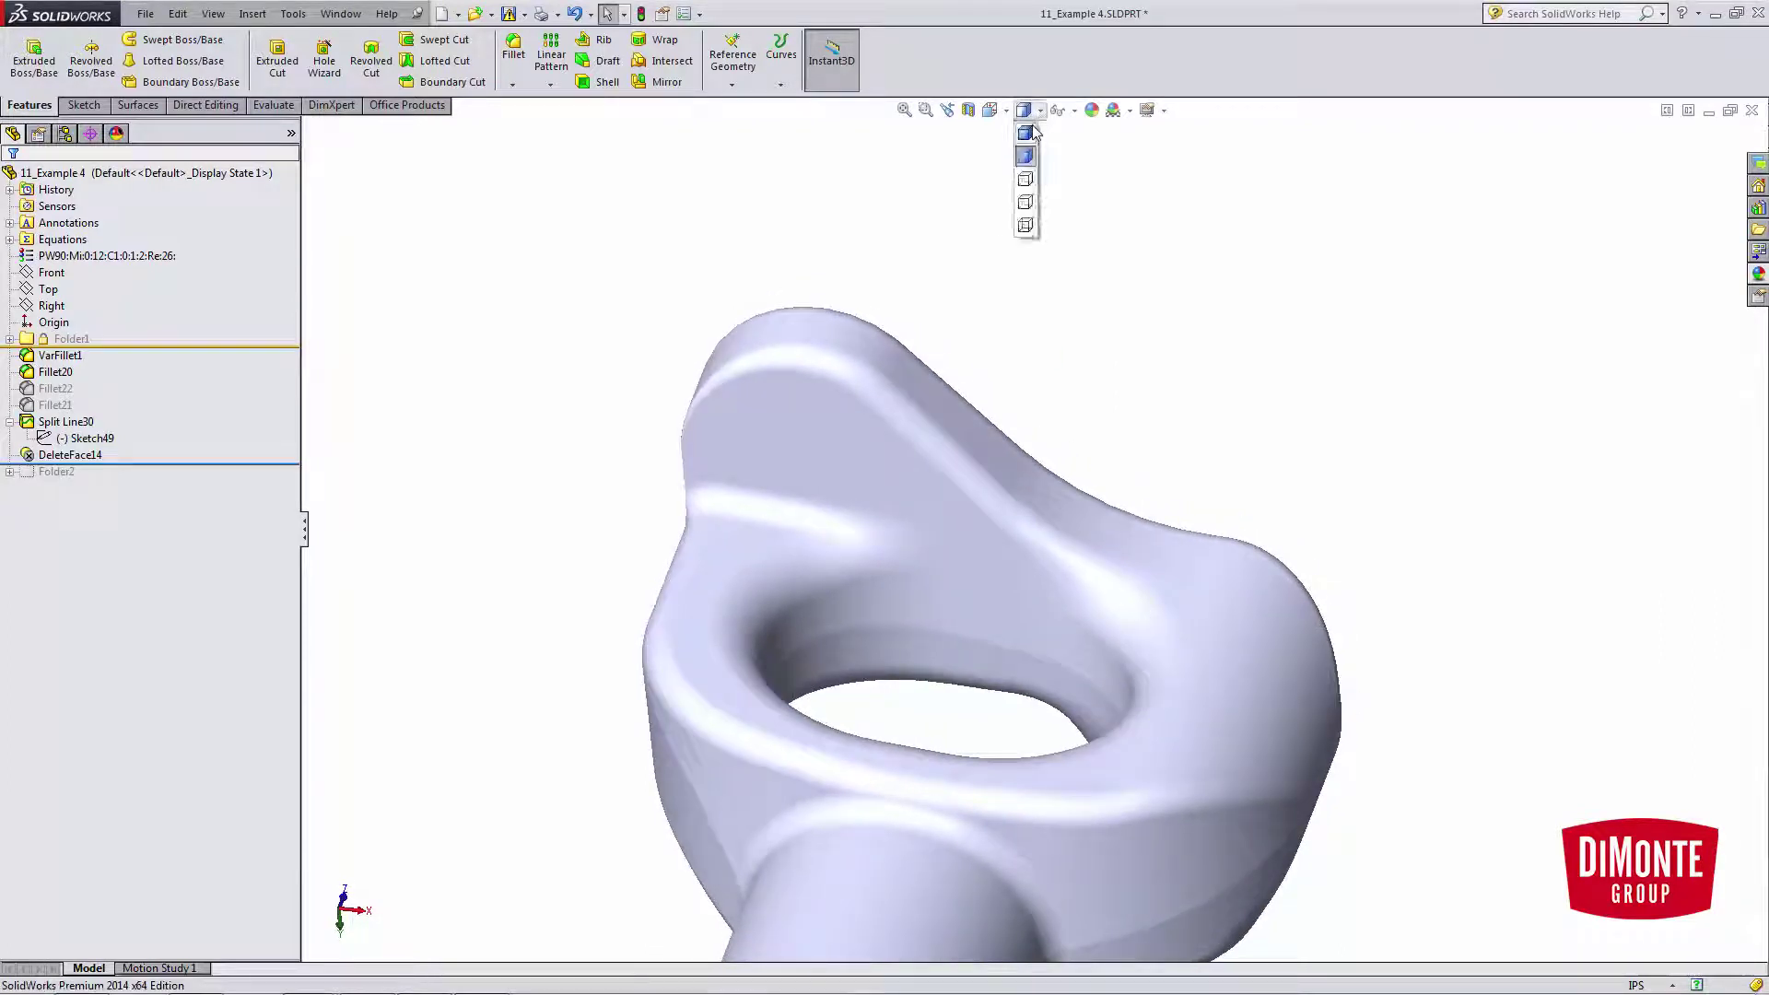
{"action": "left_click", "coordinate": [1023, 131]}
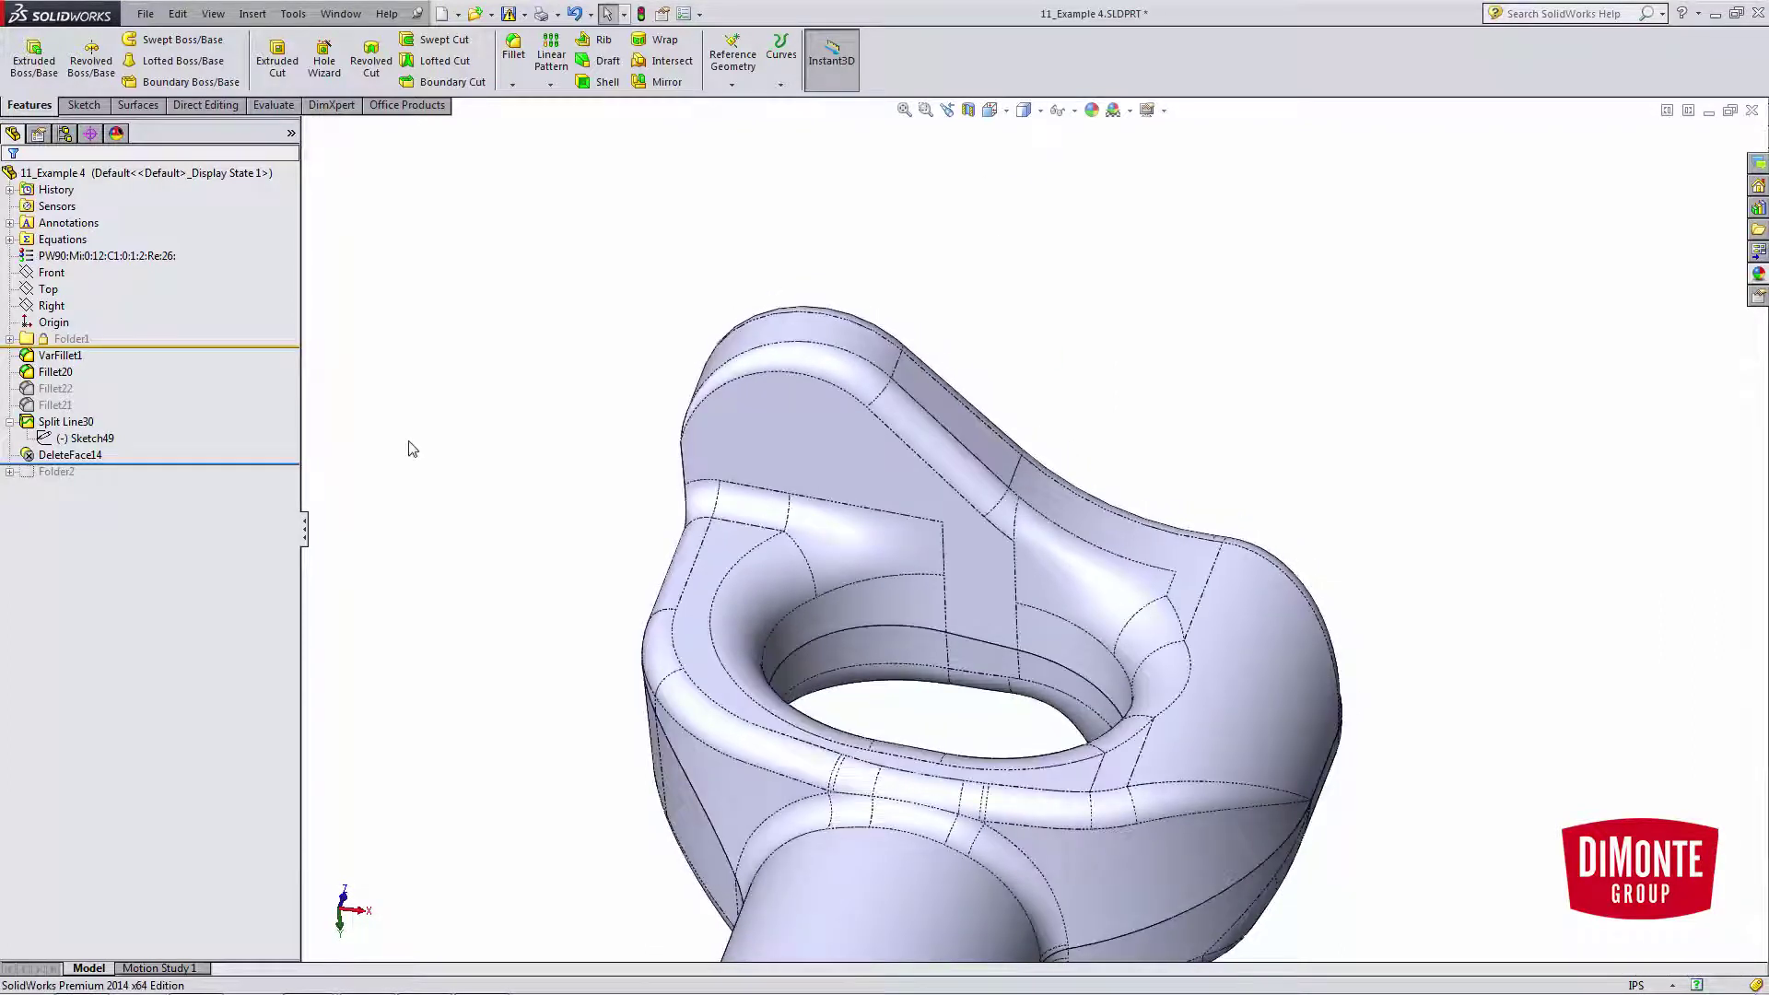
- Roll the feature history back to Split Line30 and forward past DeleteFace14 again, examining the blended faces around the opening
{"action": "left_click", "coordinate": [1056, 582]}
{"action": "left_click_drag", "start_coordinate": [163, 465], "coordinate": [159, 421]}
{"action": "mouse_move", "coordinate": [159, 459]}
{"action": "left_mouse_down"}
{"action": "mouse_move", "coordinate": [155, 415]}
{"action": "mouse_move", "coordinate": [156, 463]}
{"action": "left_mouse_up"}
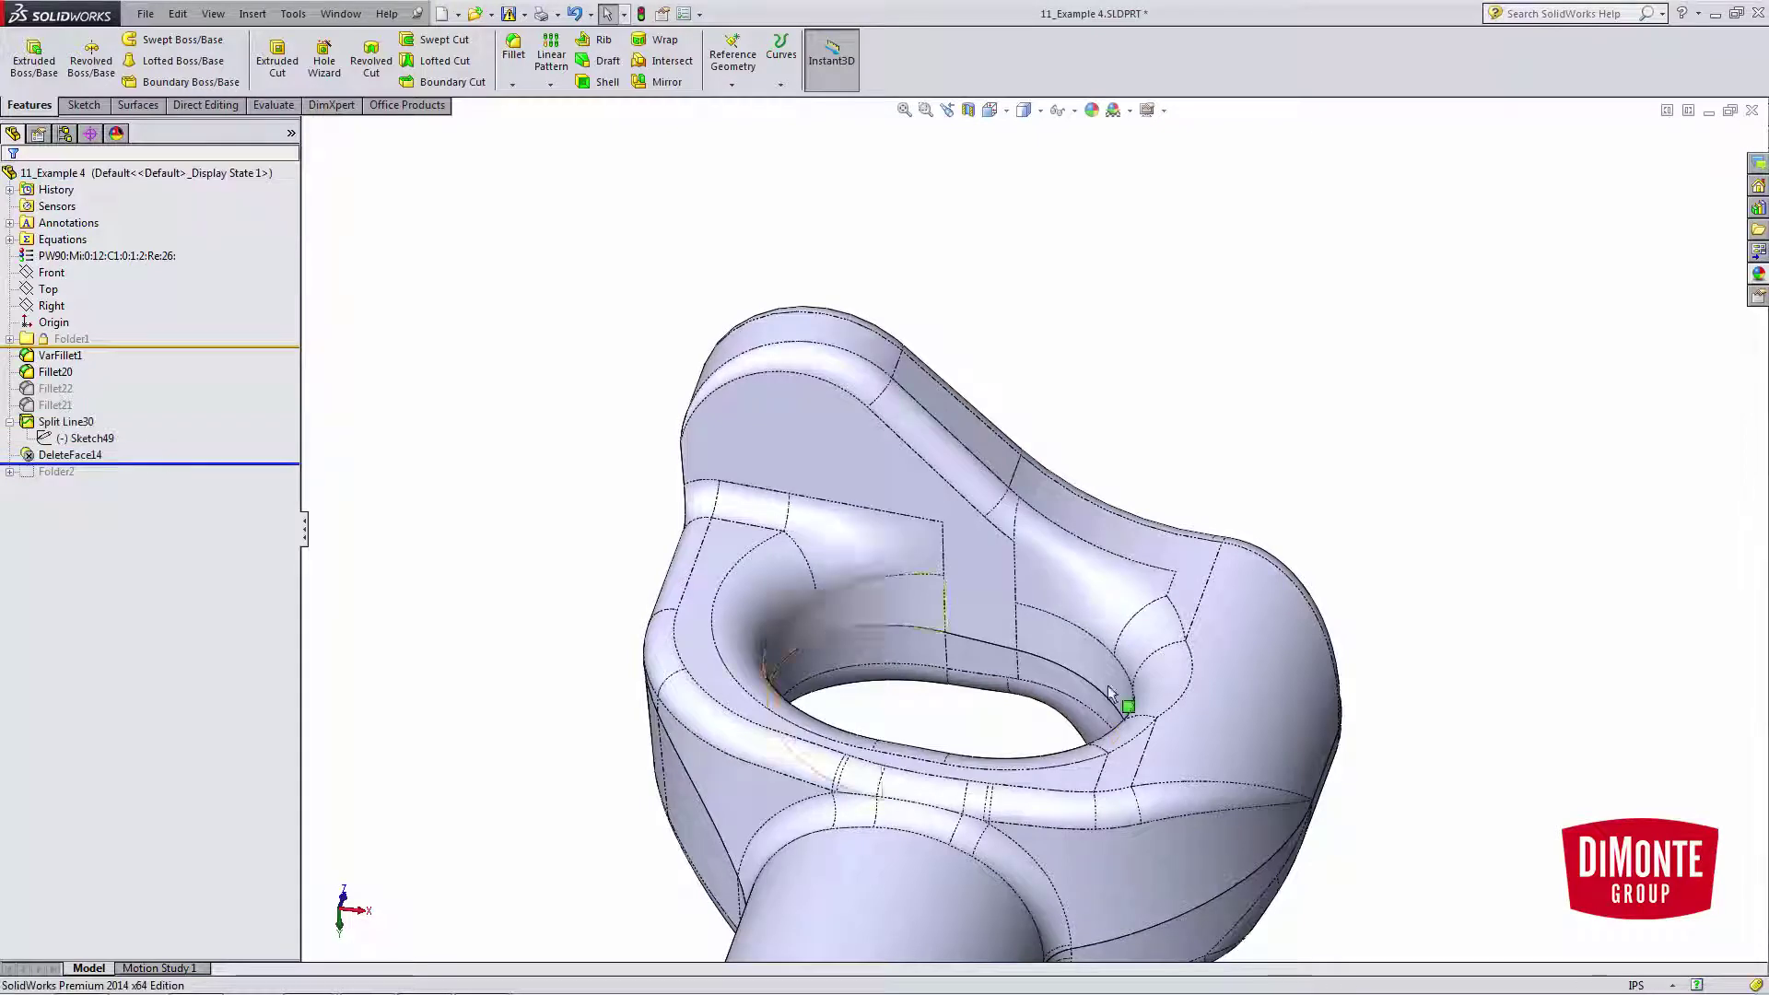
{"action": "middle_click_drag", "start_coordinate": [1079, 664], "coordinate": [1055, 624]}
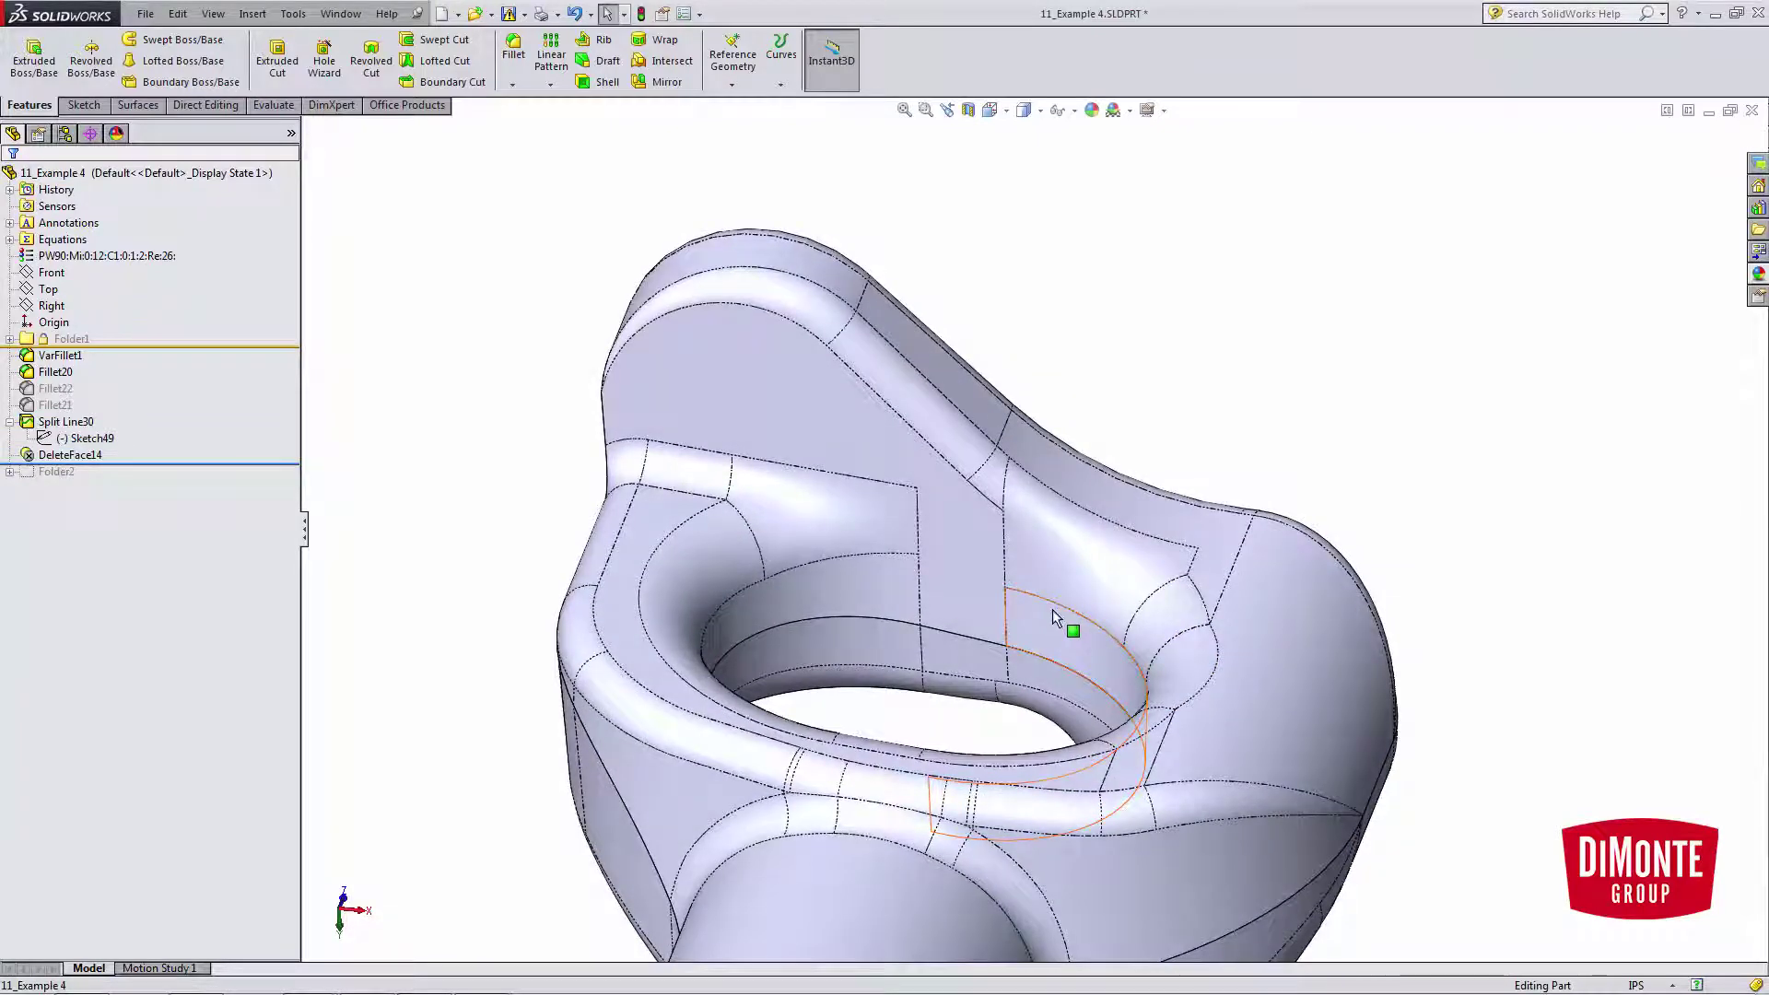